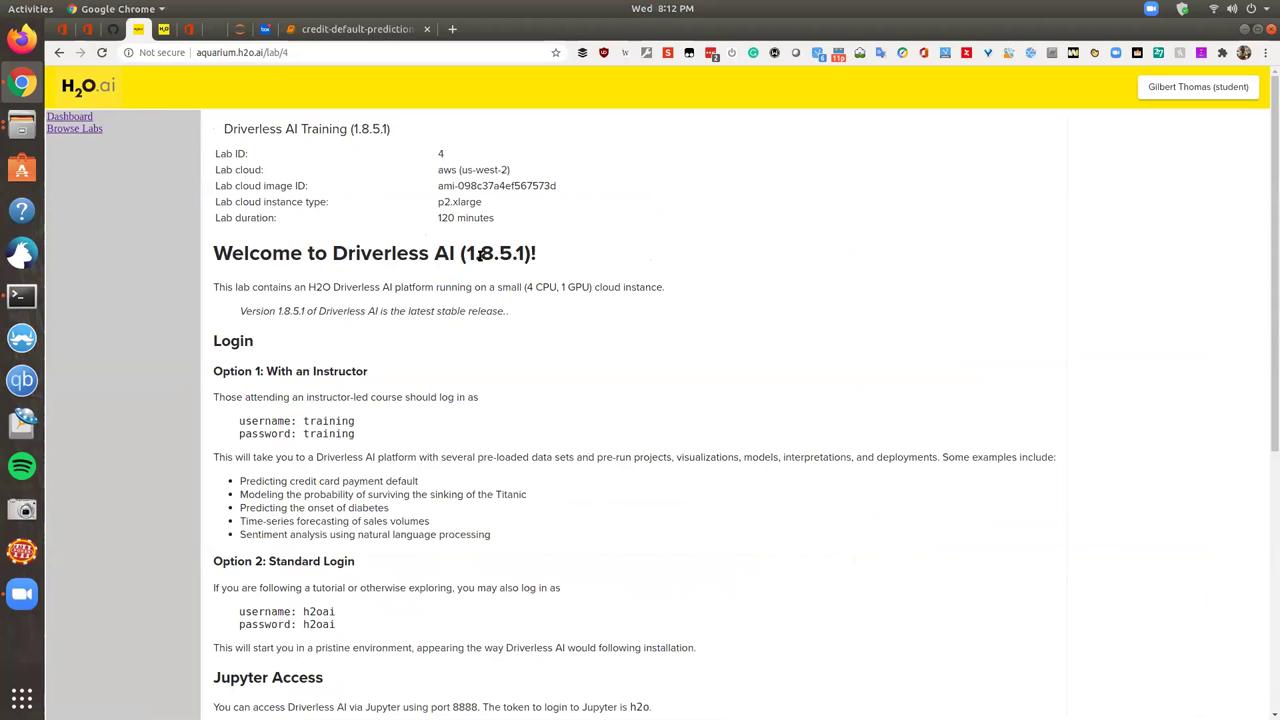
Scroll down the H2O Aquarium lab page and highlight the remaining lab time.
{"action": "scroll", "coordinate": [384, 232], "scroll_direction": "down", "scroll_amount": 2}
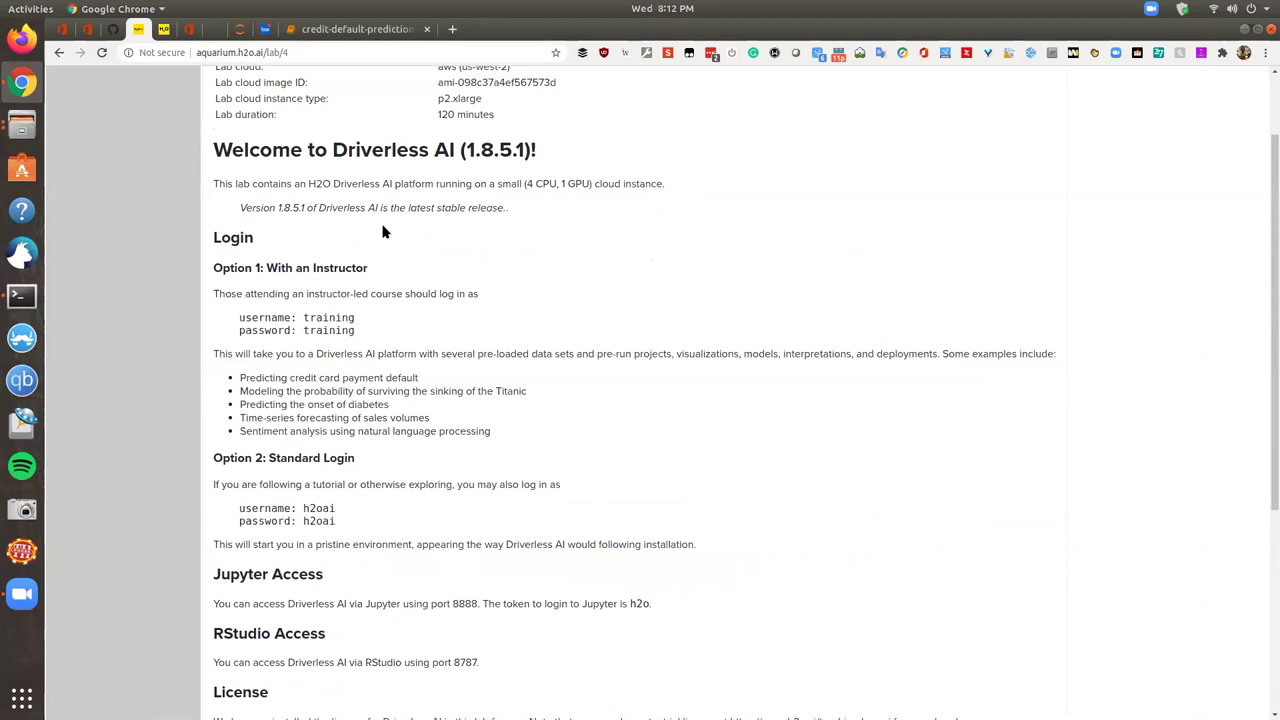
{"action": "scroll", "coordinate": [270, 497], "scroll_direction": "down", "scroll_amount": 3}
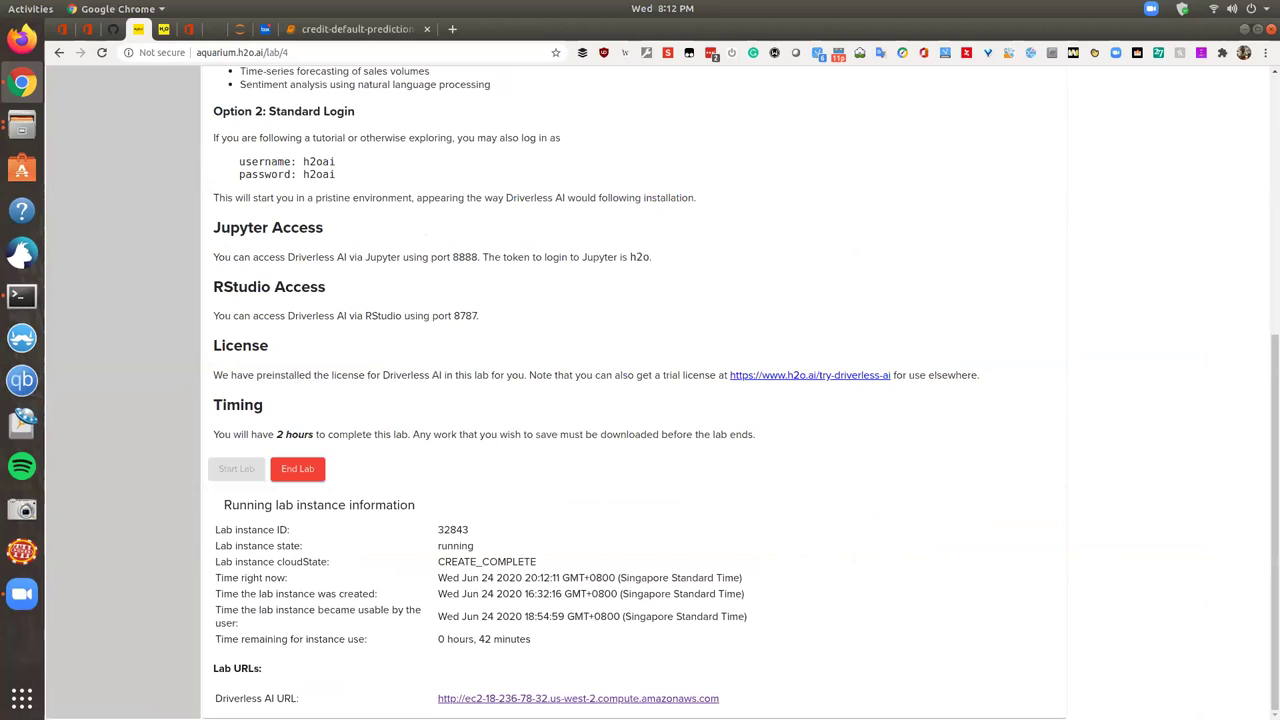
{"action": "left_click_drag", "start_coordinate": [437, 643], "coordinate": [788, 645]}
{"action": "left_click", "coordinate": [370, 107]}
Highlight the list of example use cases, then switch to the Driverless AI Datasets tab.
{"action": "scroll", "coordinate": [245, 255], "scroll_direction": "up", "scroll_amount": 4}
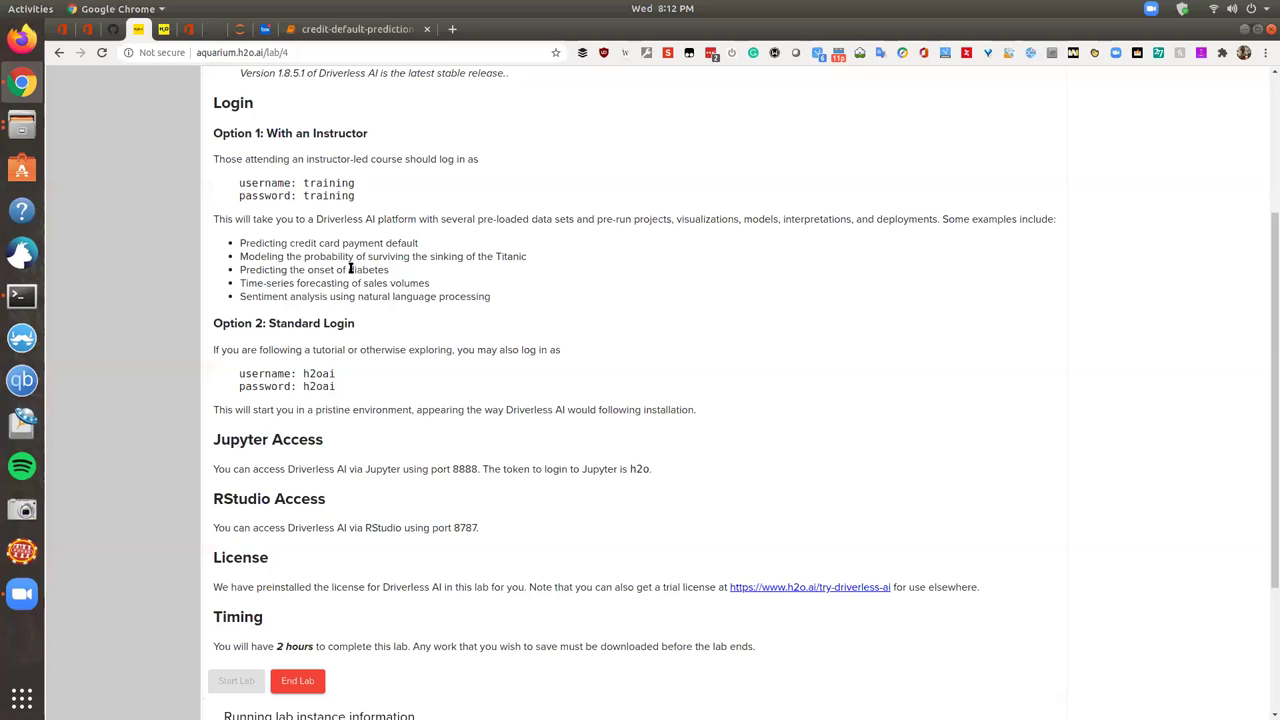
{"action": "left_click_drag", "start_coordinate": [246, 243], "coordinate": [212, 219]}
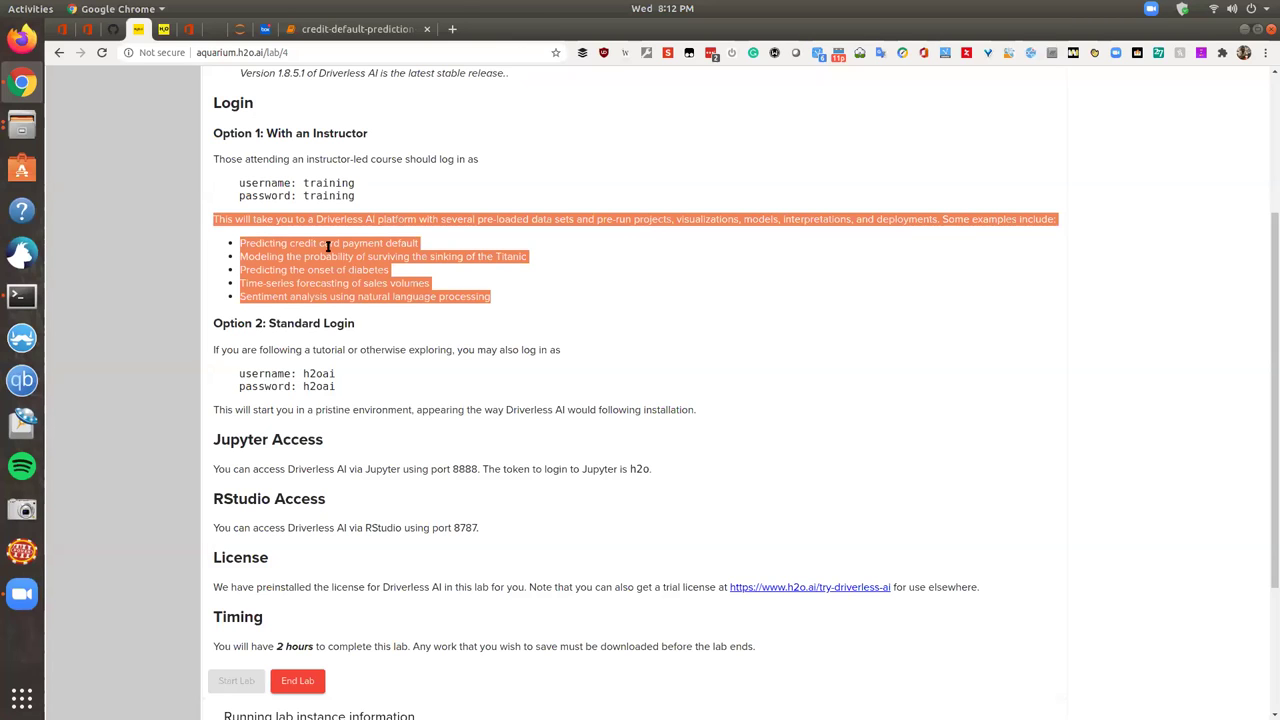
{"action": "left_click", "coordinate": [162, 33]}
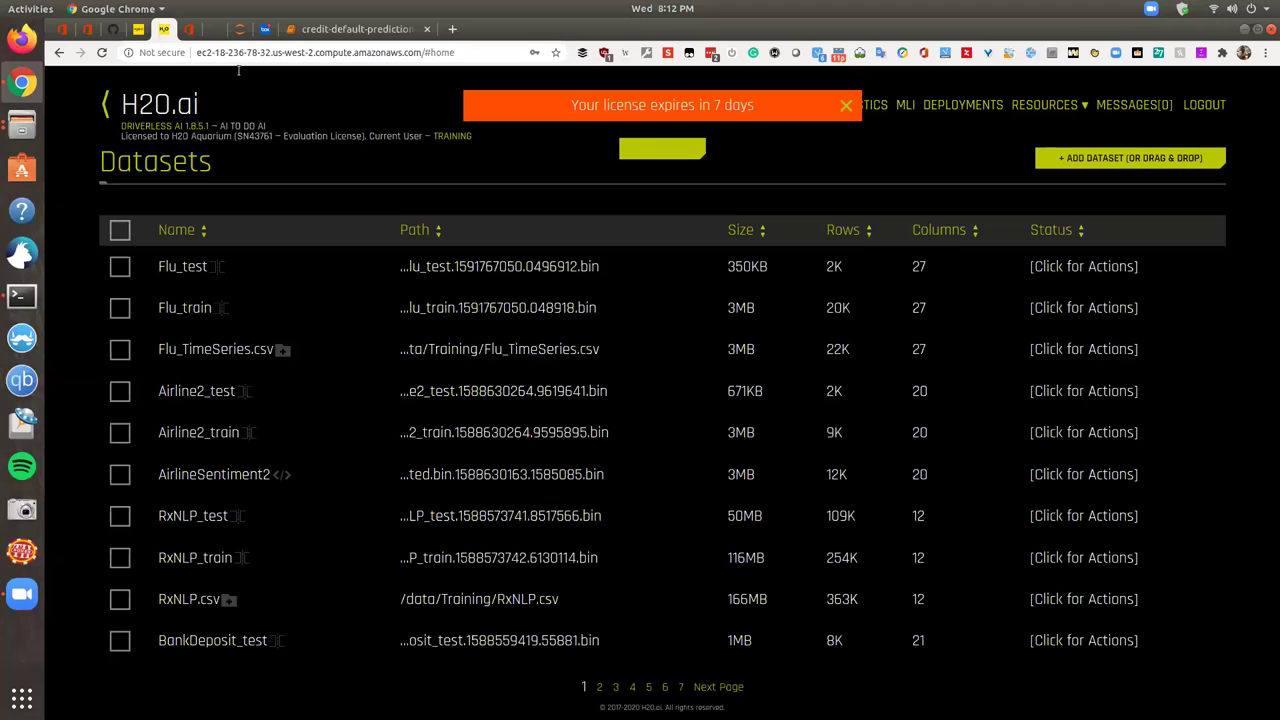
Dismiss the license expiry notice and page through datasets pages 2 to 5, then back to 1.
{"action": "left_click", "coordinate": [845, 106]}
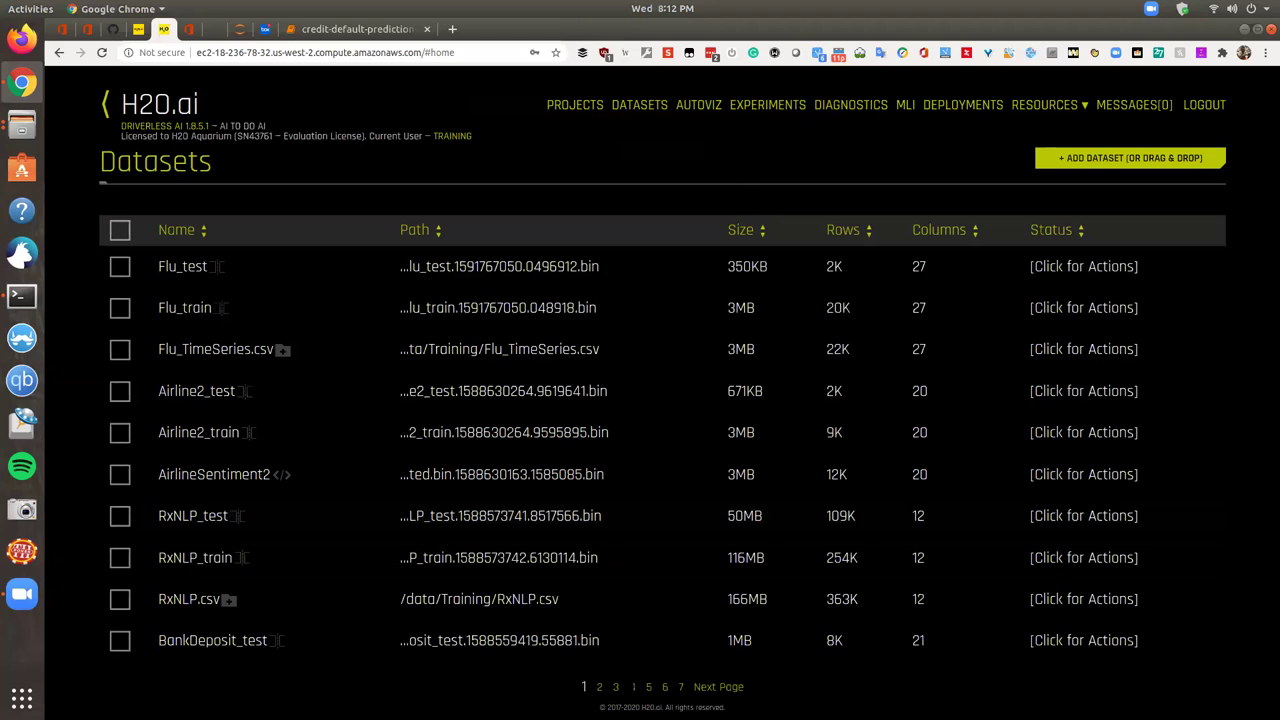
{"action": "left_click", "coordinate": [599, 686]}
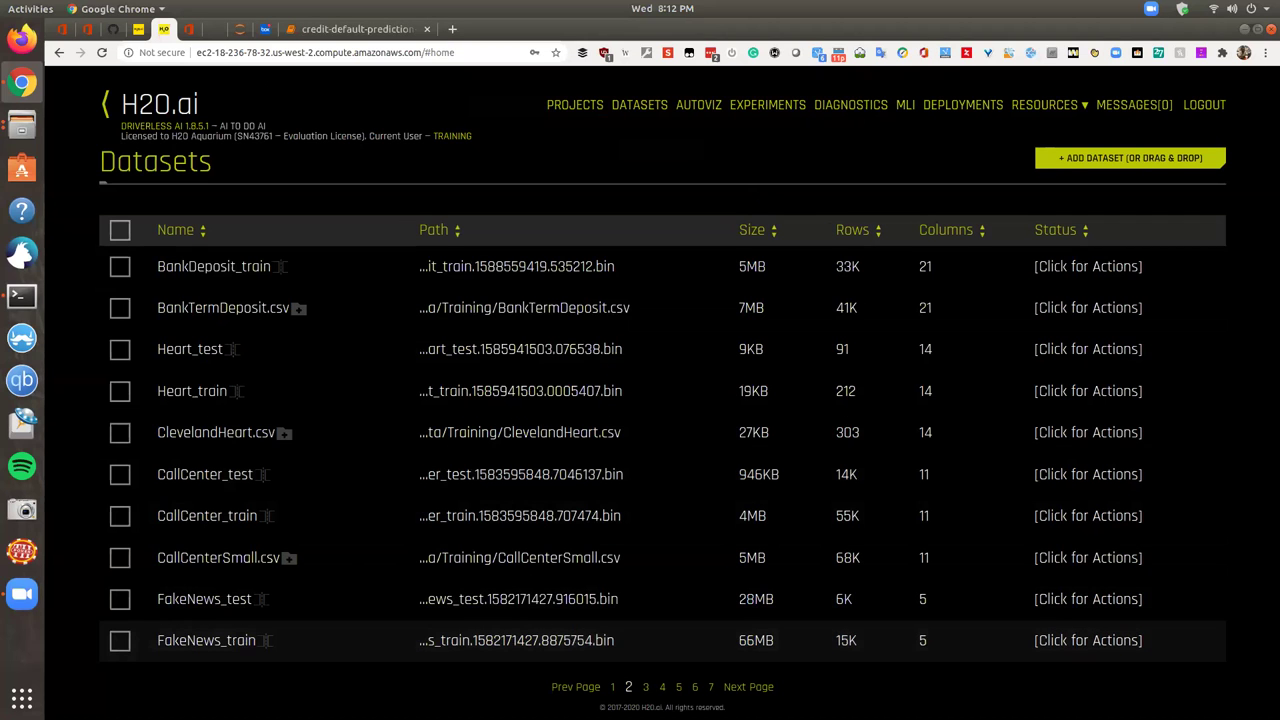
{"action": "left_click", "coordinate": [645, 687]}
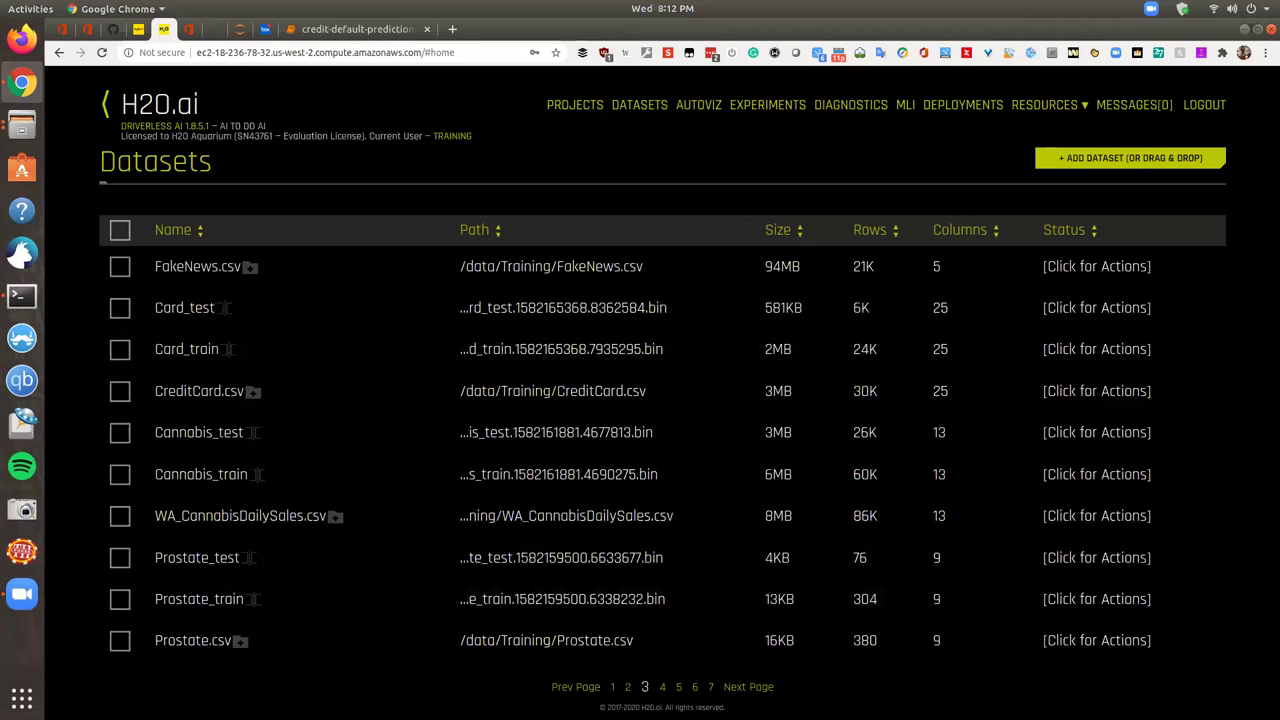
{"action": "left_click", "coordinate": [664, 687]}
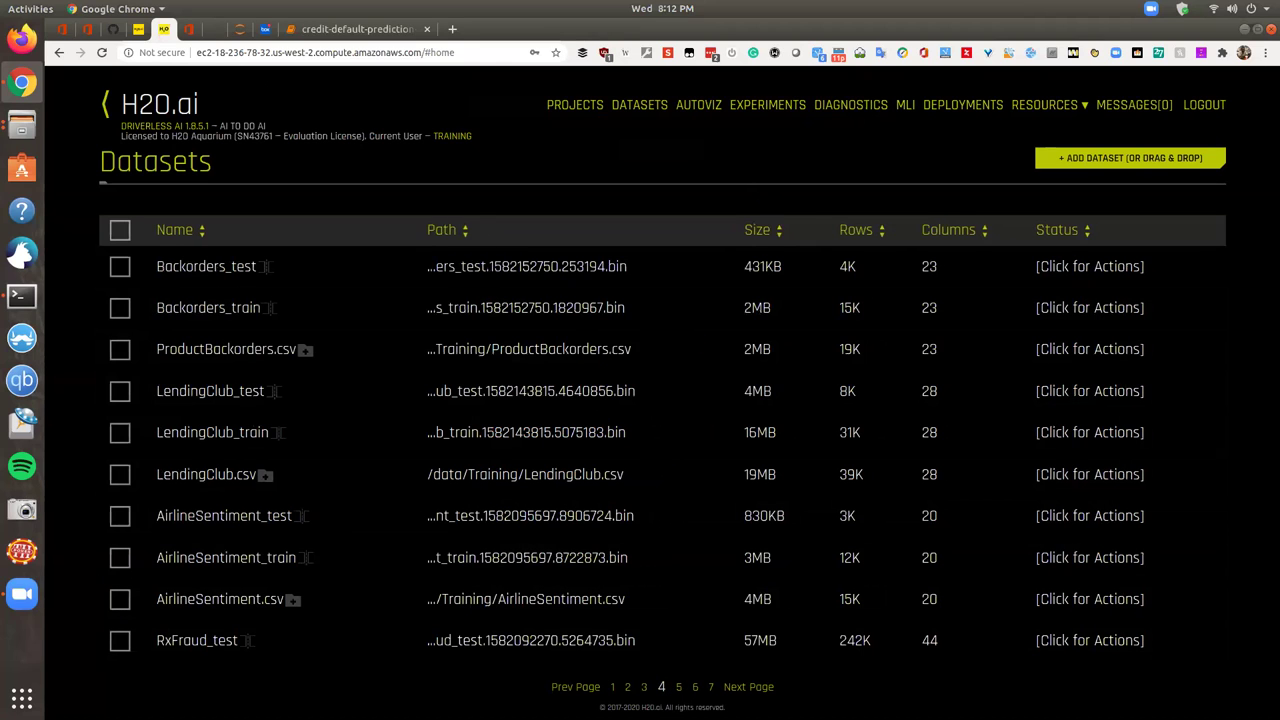
{"action": "left_click", "coordinate": [678, 687]}
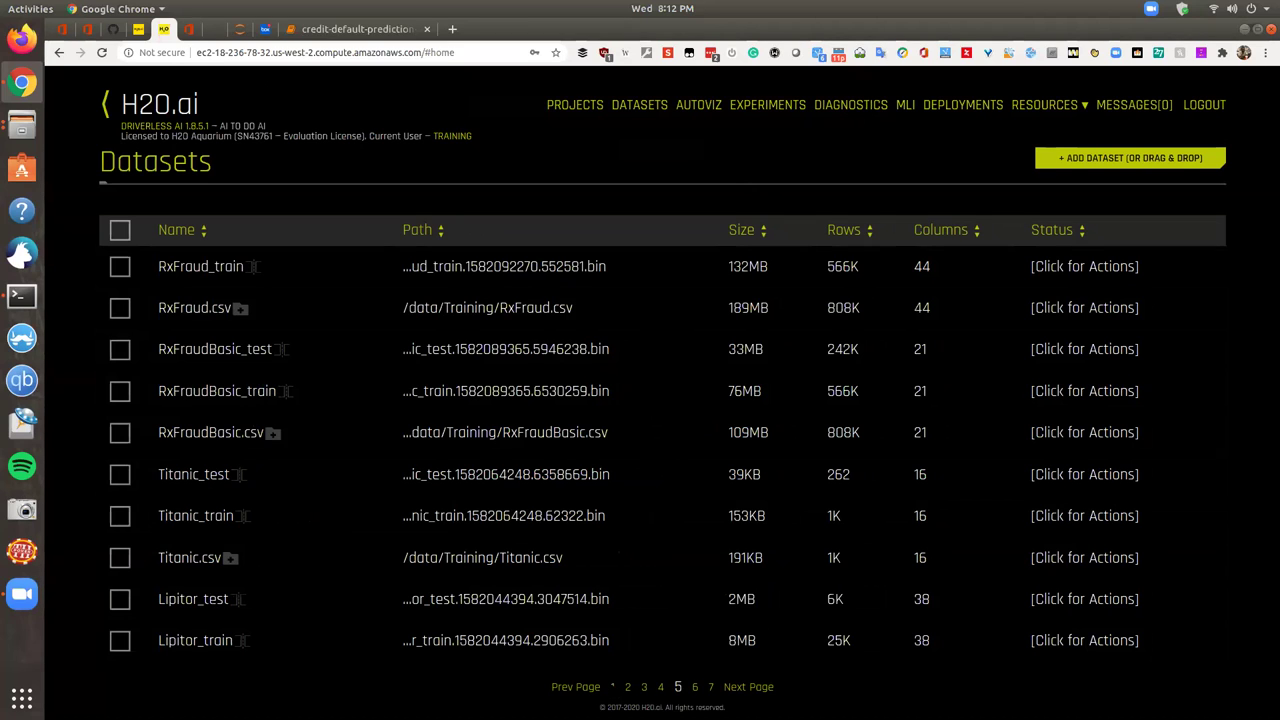
{"action": "left_click", "coordinate": [612, 687]}
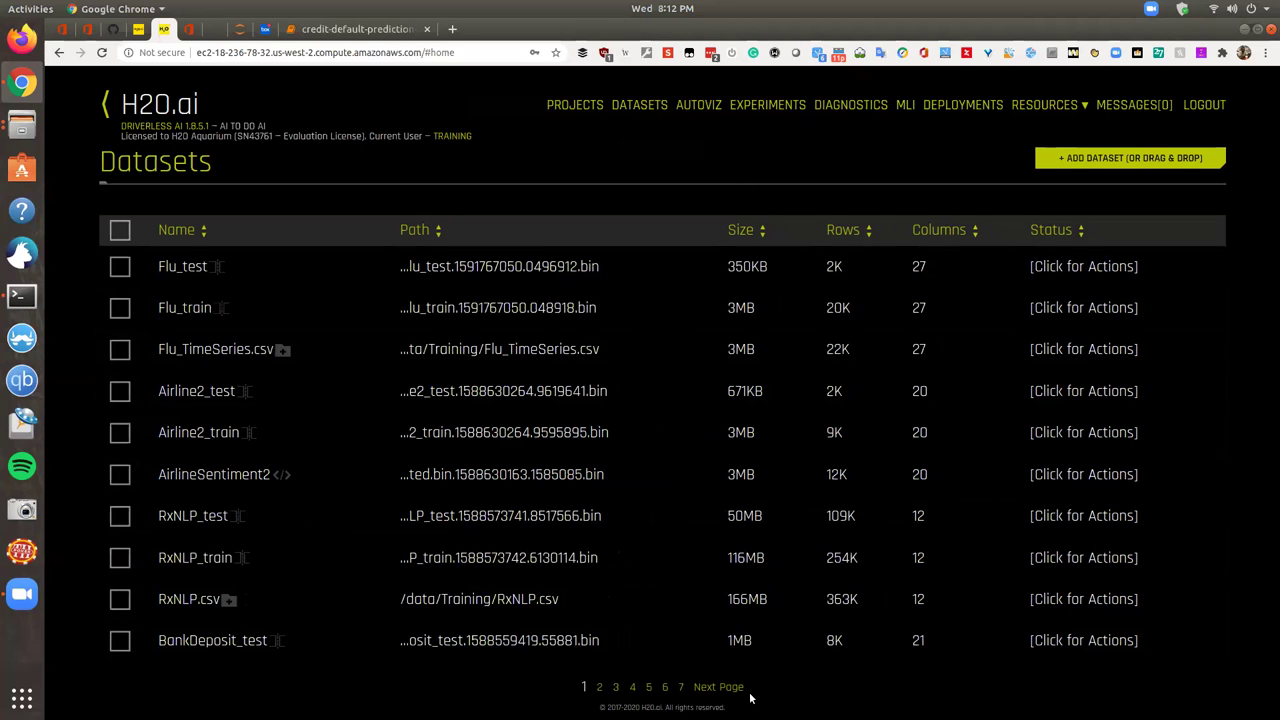
View the last dataset pages, return to page 3 and bring up CreditCard.csv's actions.
{"action": "left_click", "coordinate": [681, 687]}
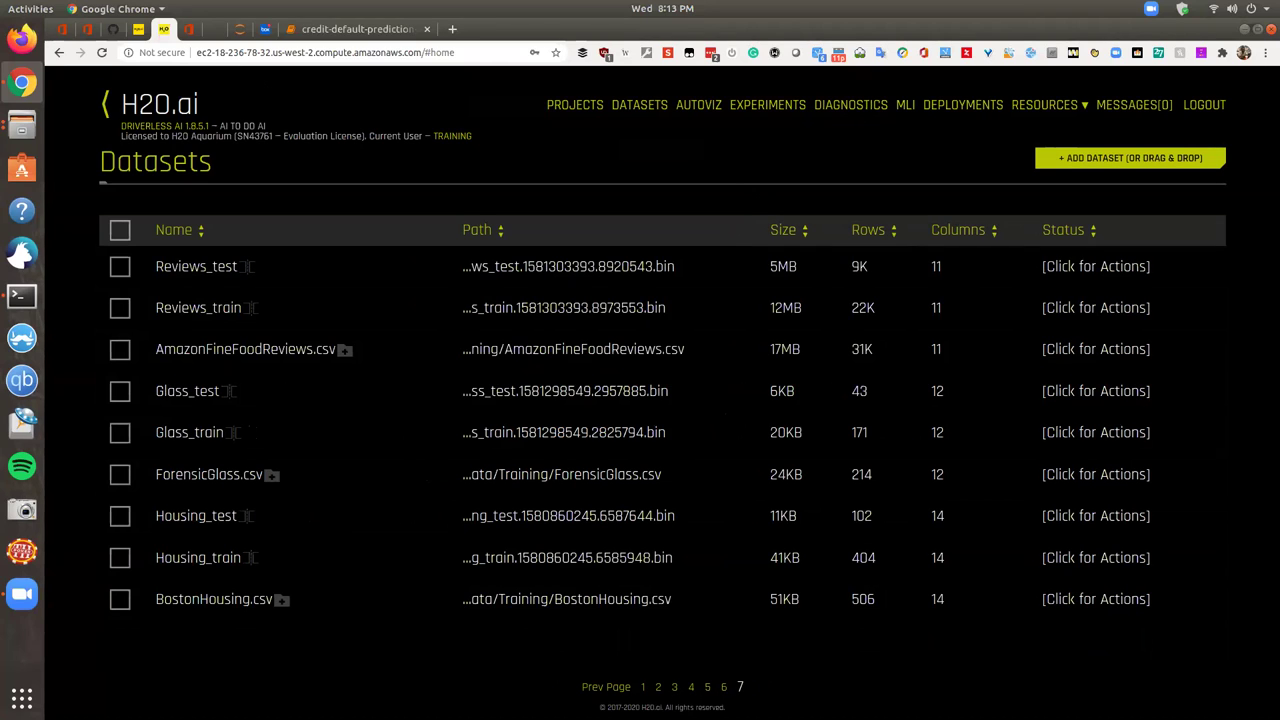
{"action": "left_click", "coordinate": [723, 687]}
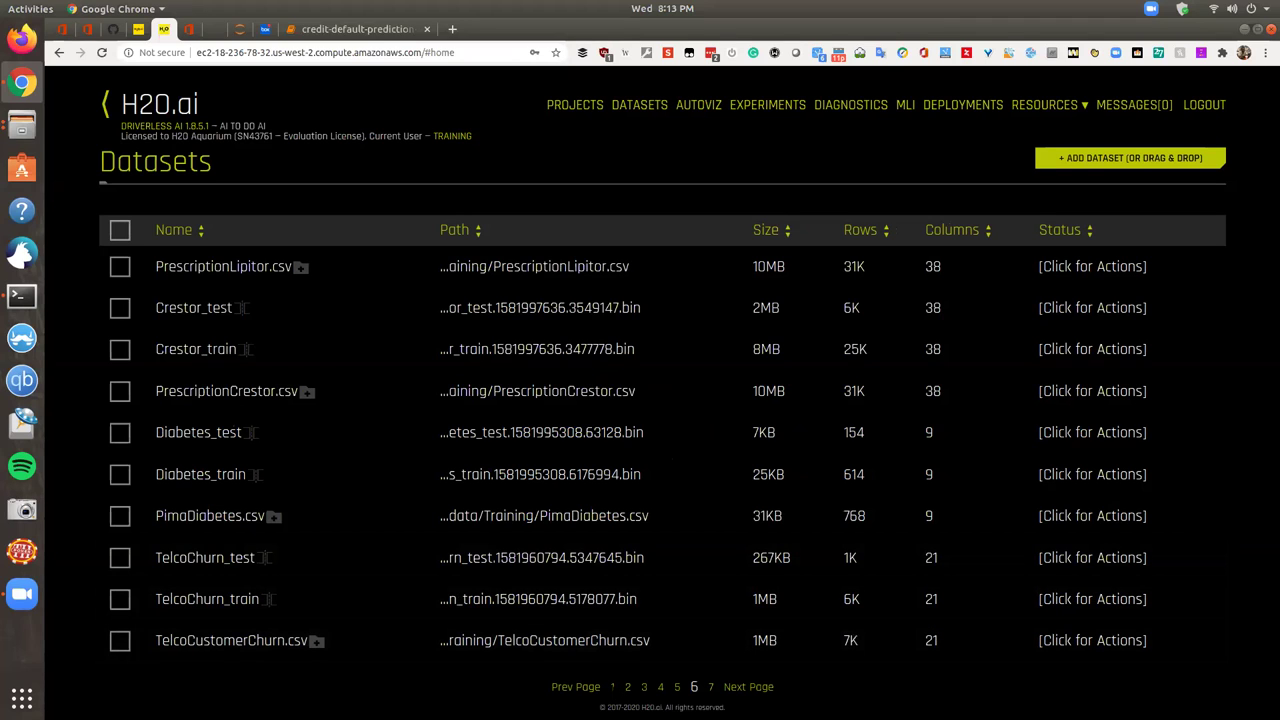
{"action": "left_click", "coordinate": [612, 687]}
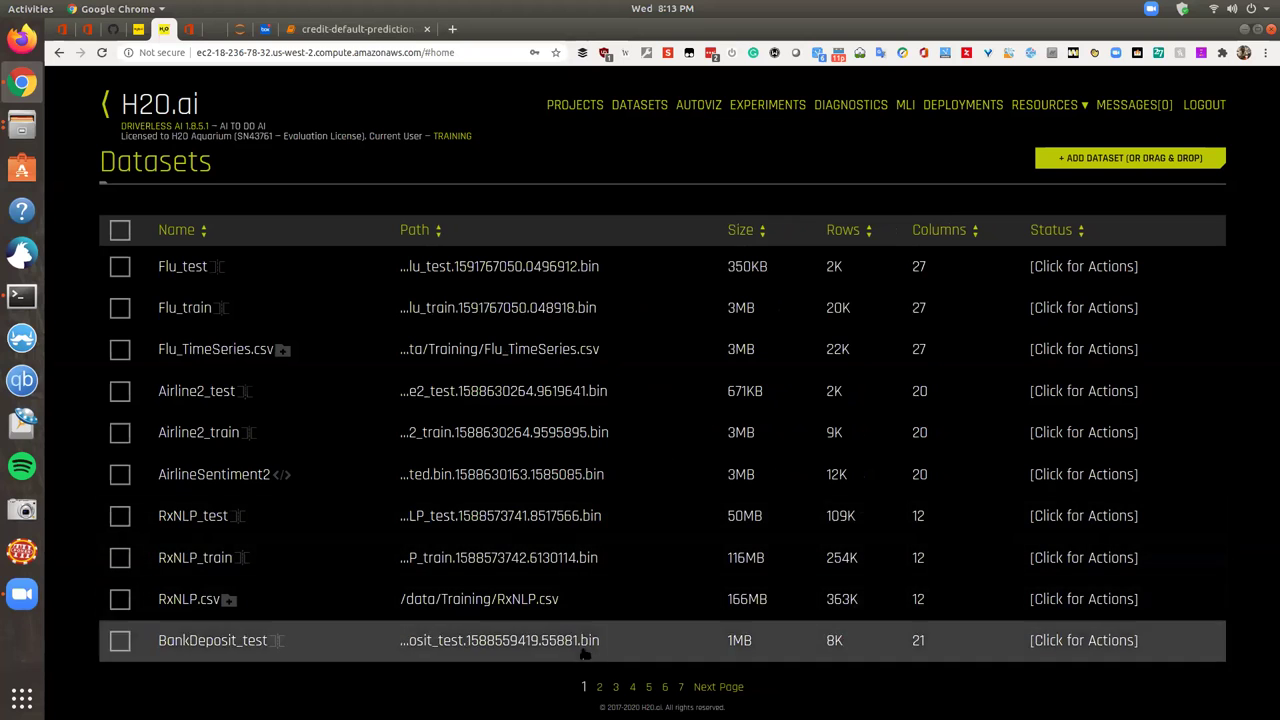
{"action": "left_click", "coordinate": [599, 687]}
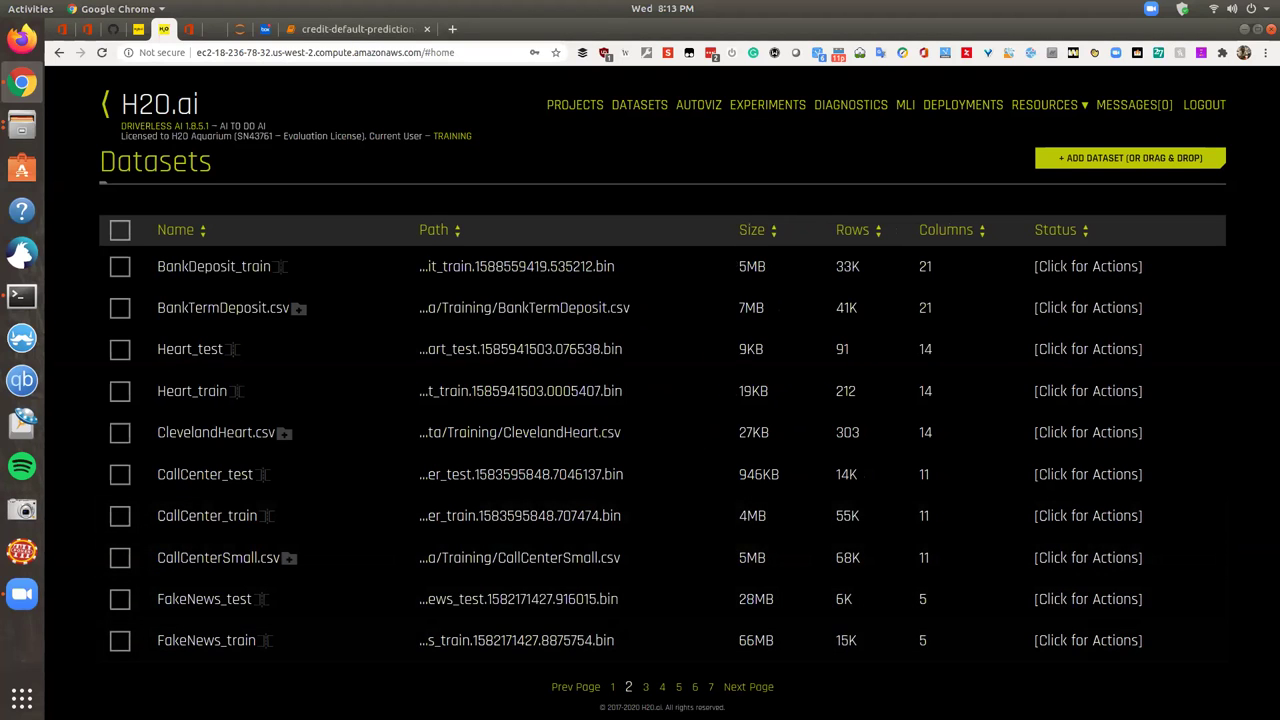
{"action": "left_click", "coordinate": [645, 687]}
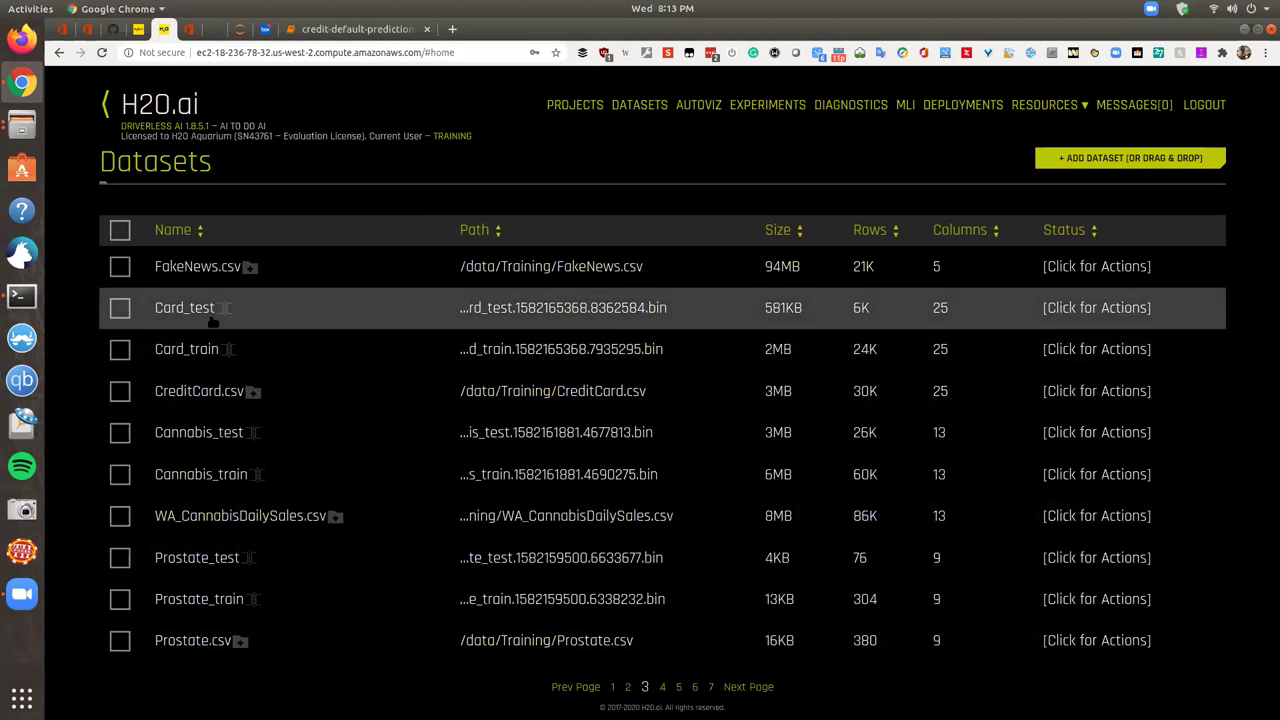
{"action": "left_click", "coordinate": [220, 391]}
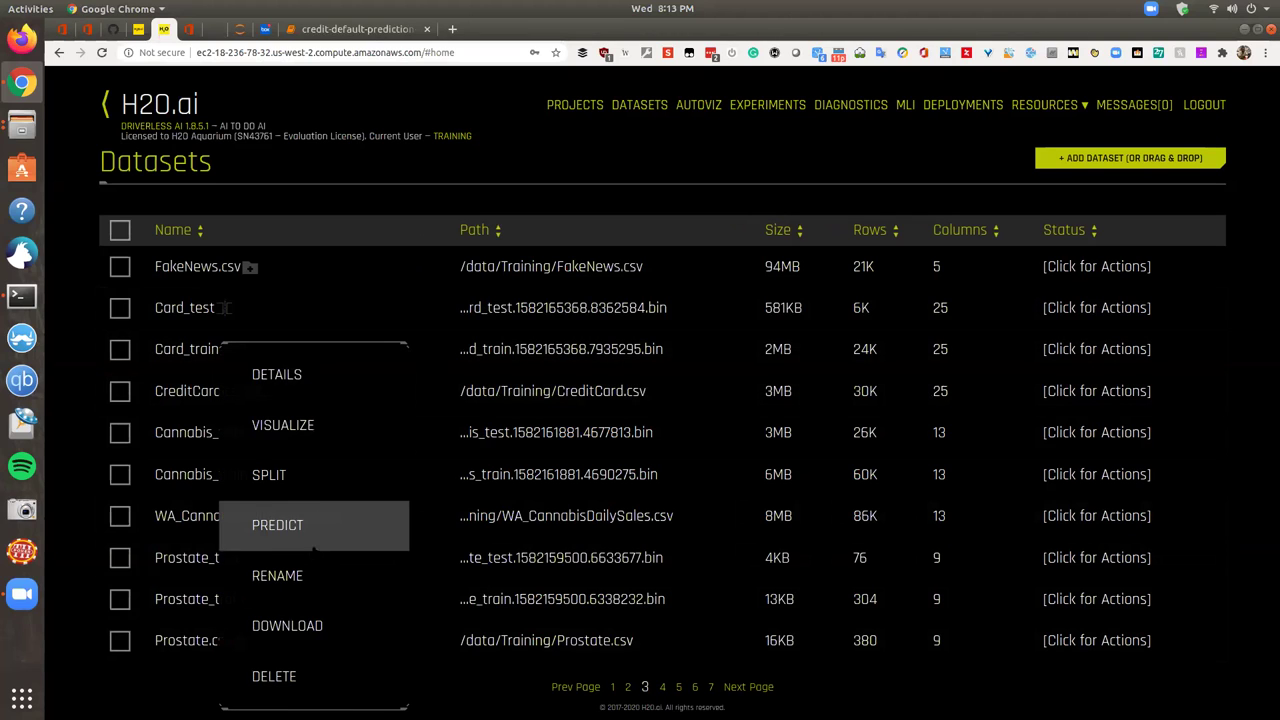
{"action": "left_click", "coordinate": [196, 391]}
{"action": "left_click", "coordinate": [245, 478]}
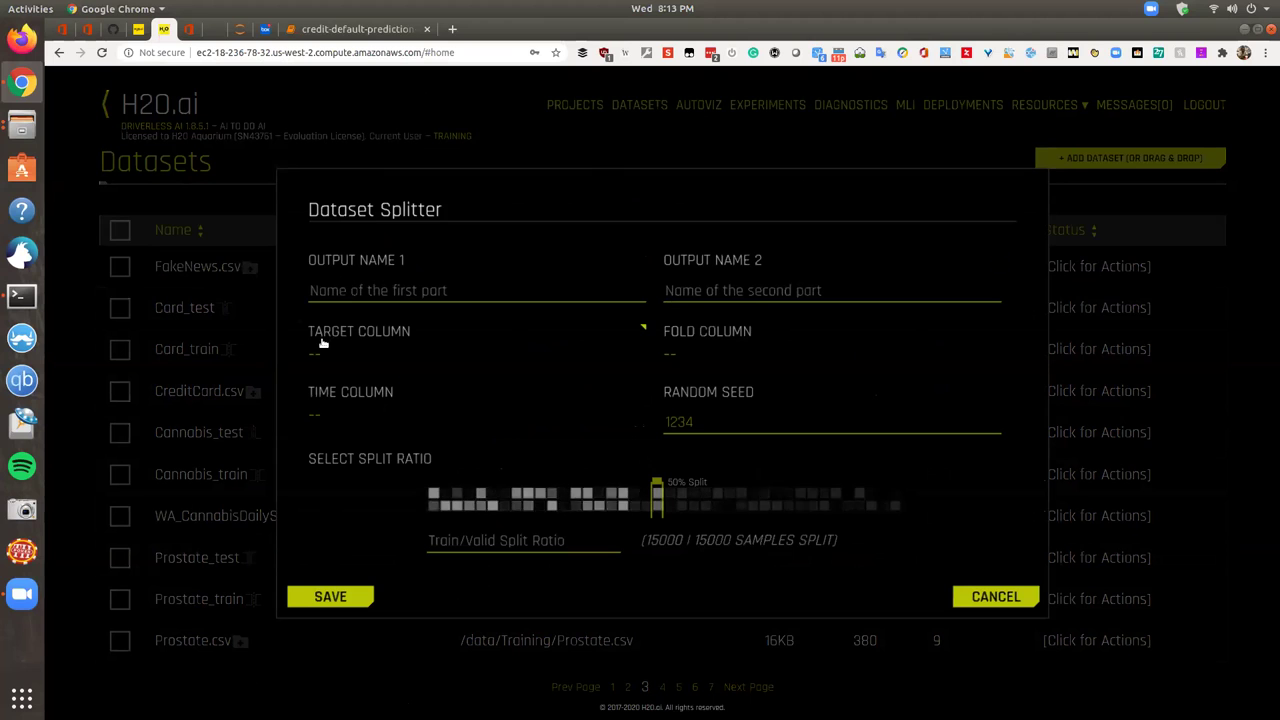
{"action": "left_click", "coordinate": [360, 349]}
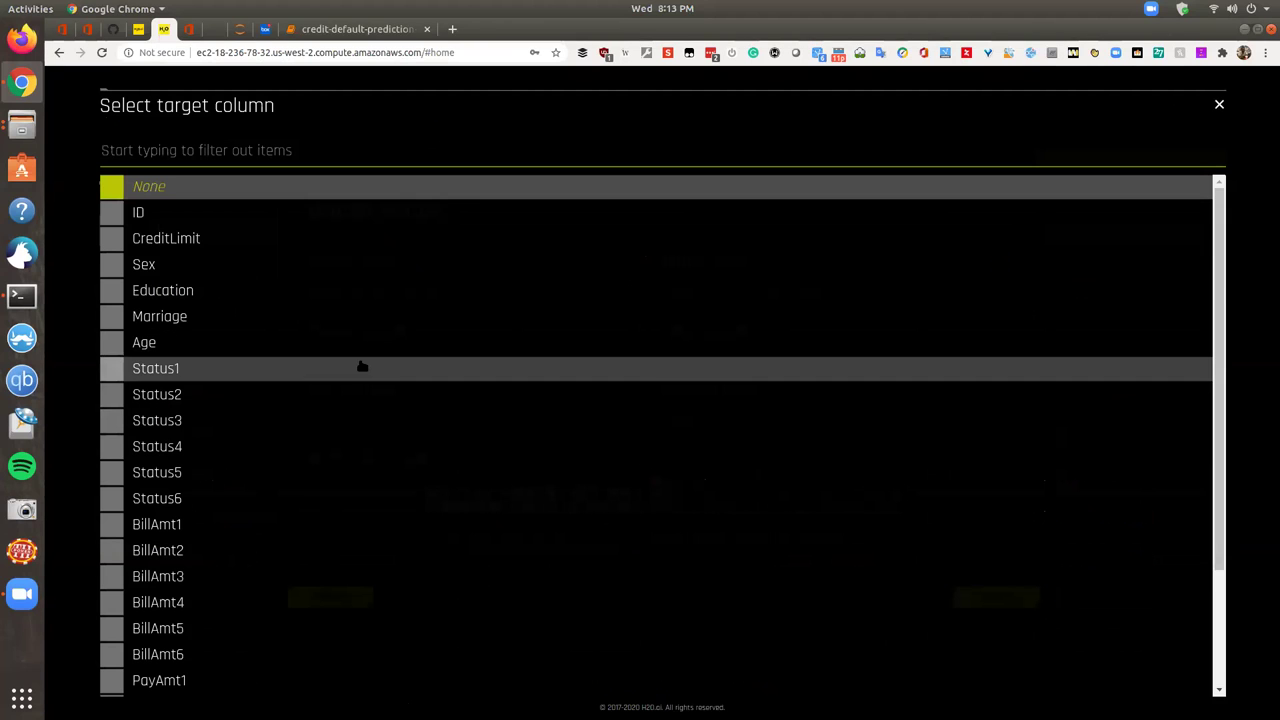
{"action": "scroll", "coordinate": [362, 370], "scroll_direction": "down", "scroll_amount": 3}
{"action": "scroll", "coordinate": [366, 376], "scroll_direction": "down", "scroll_amount": 1}
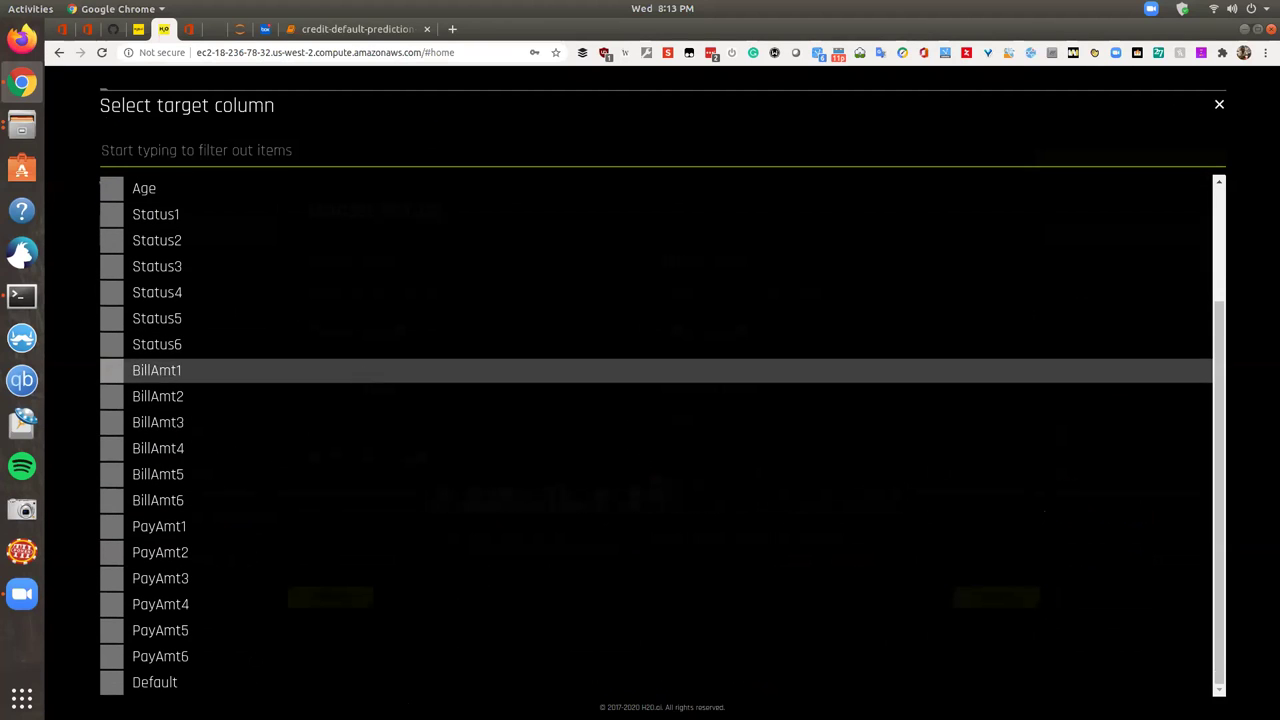
{"action": "left_click", "coordinate": [236, 684]}
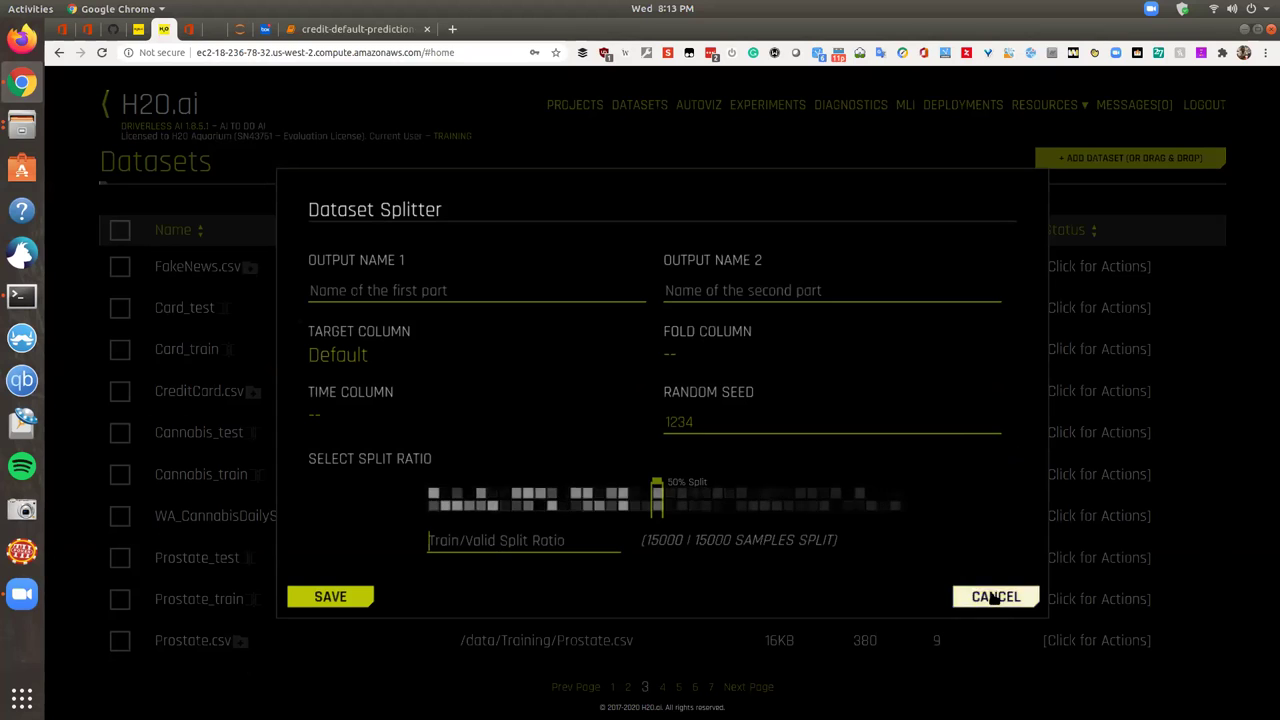
{"action": "left_click_drag", "start_coordinate": [714, 508], "coordinate": [760, 514]}
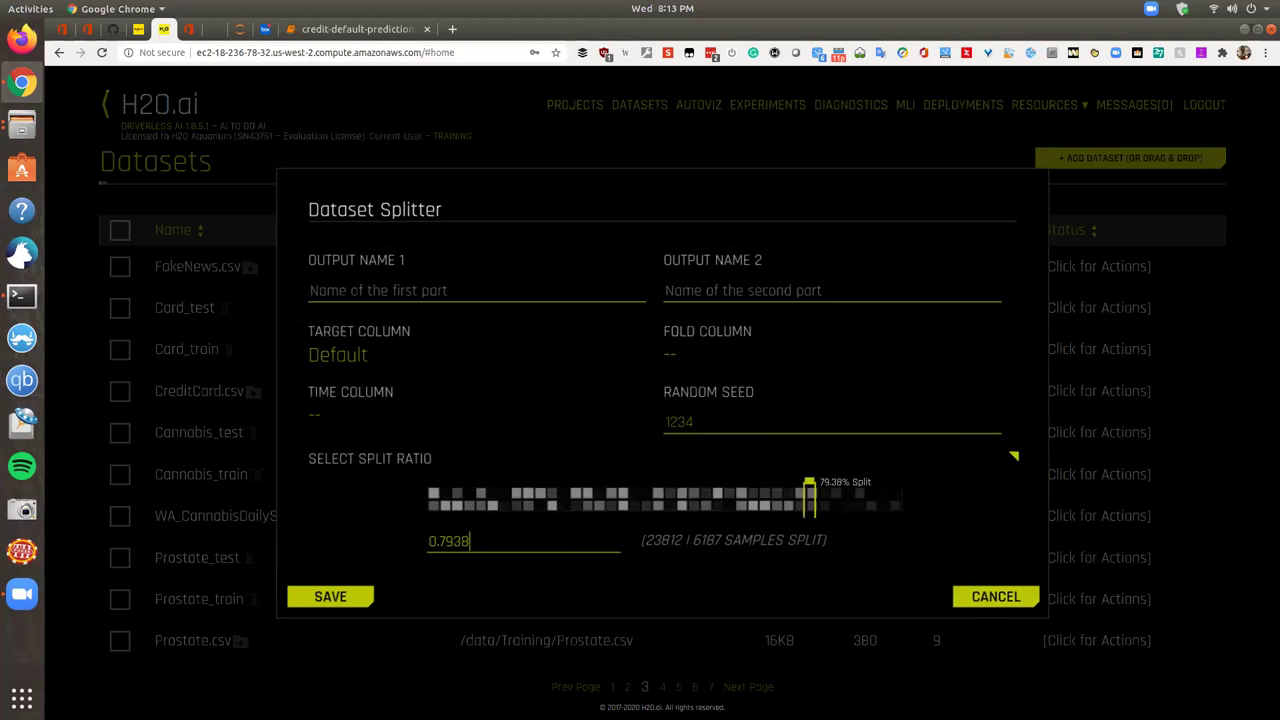
{"action": "left_click_drag", "start_coordinate": [480, 541], "coordinate": [452, 540]}
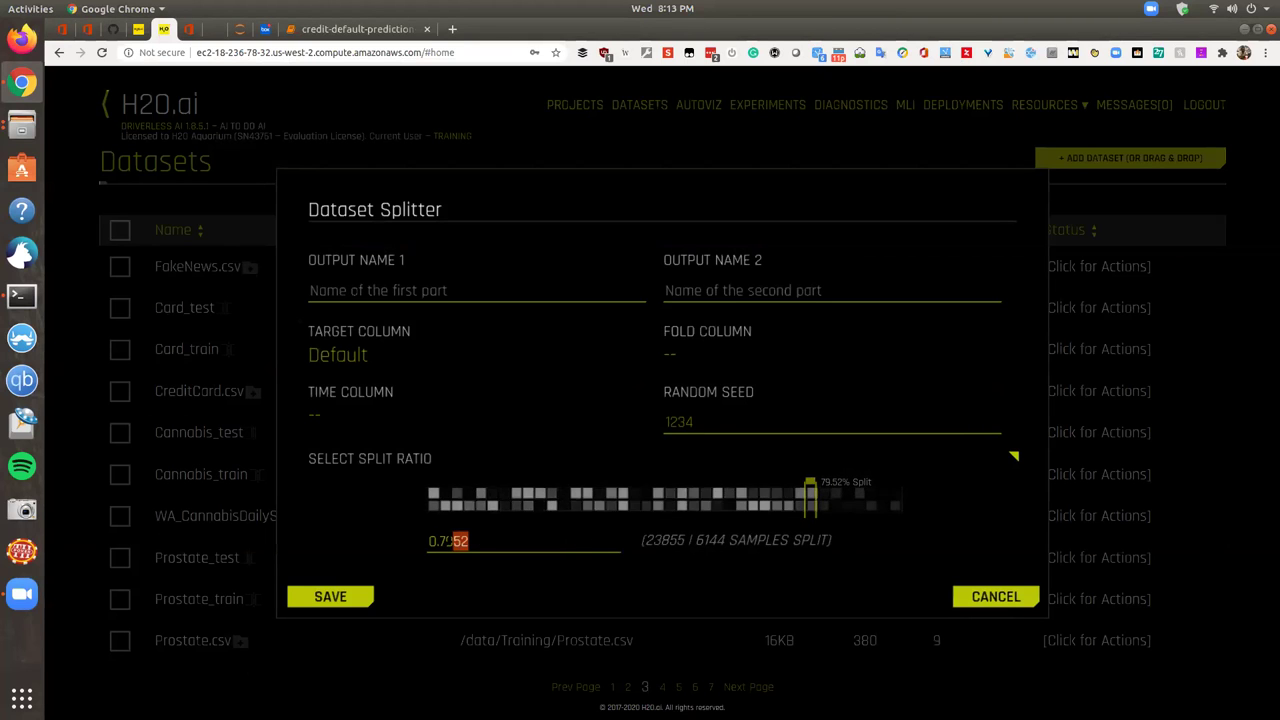
{"action": "left_click", "coordinate": [996, 596]}
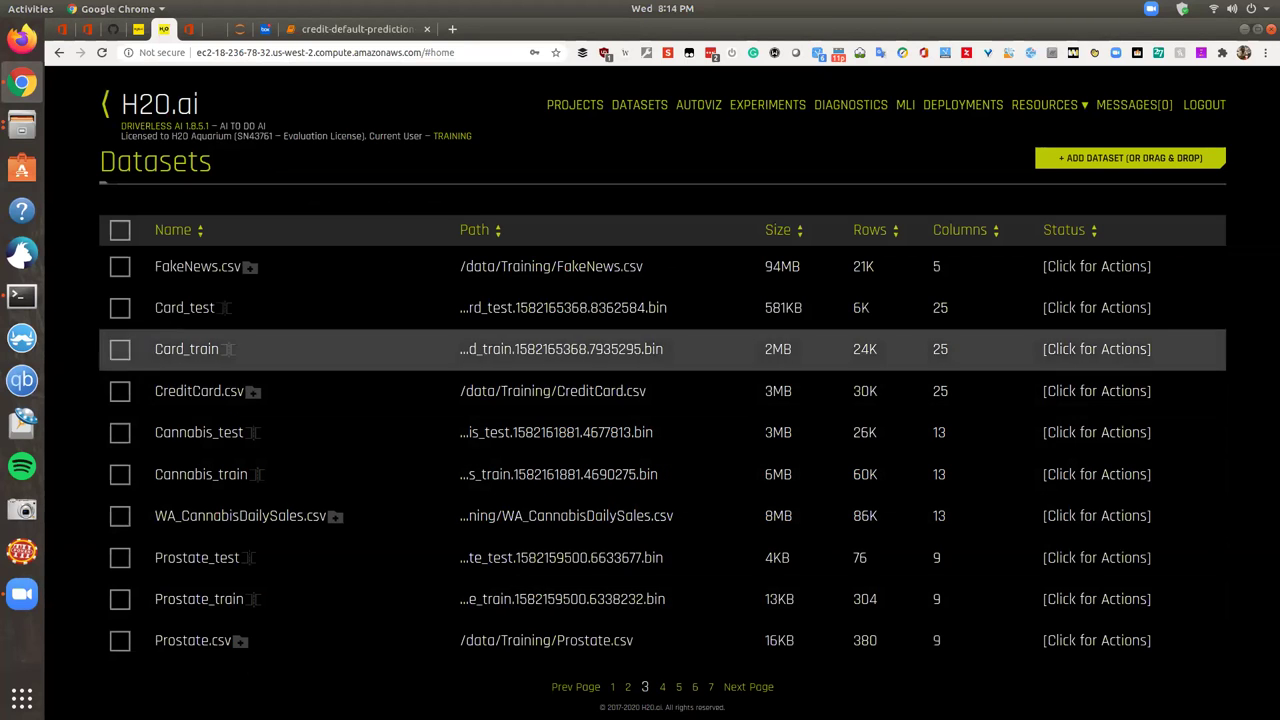
{"action": "left_click", "coordinate": [210, 393]}
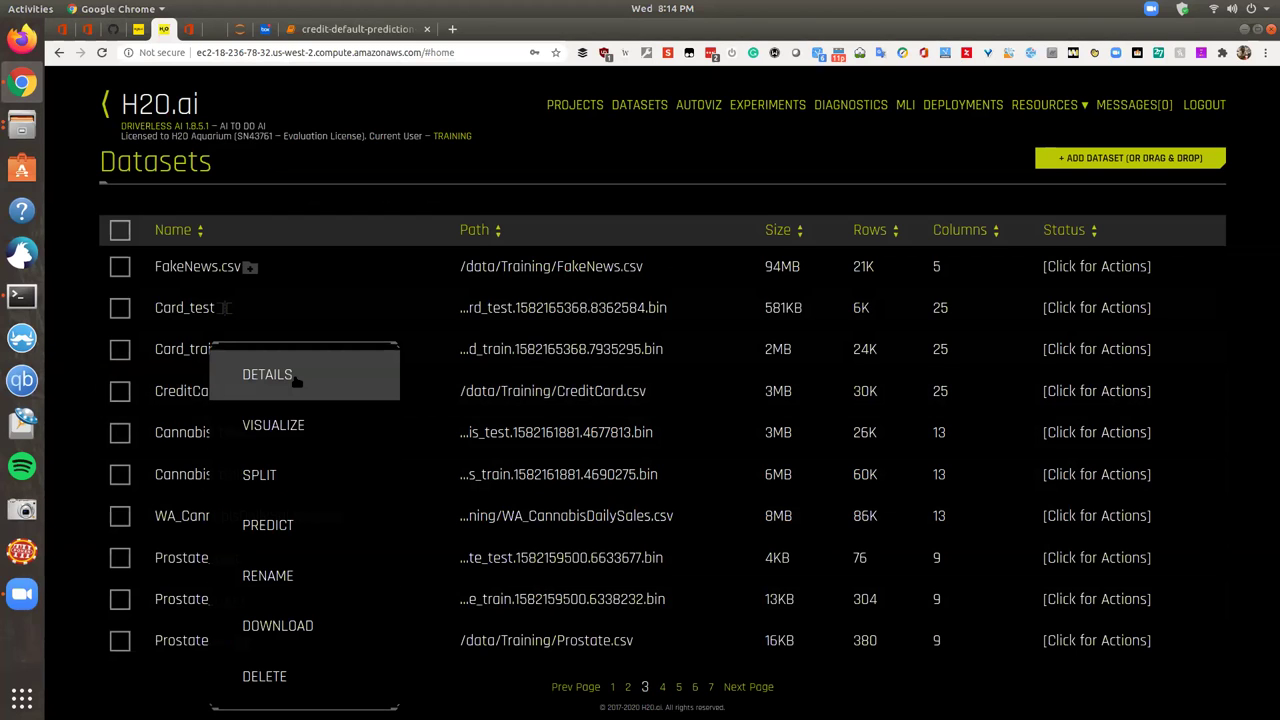
{"action": "left_click", "coordinate": [268, 375]}
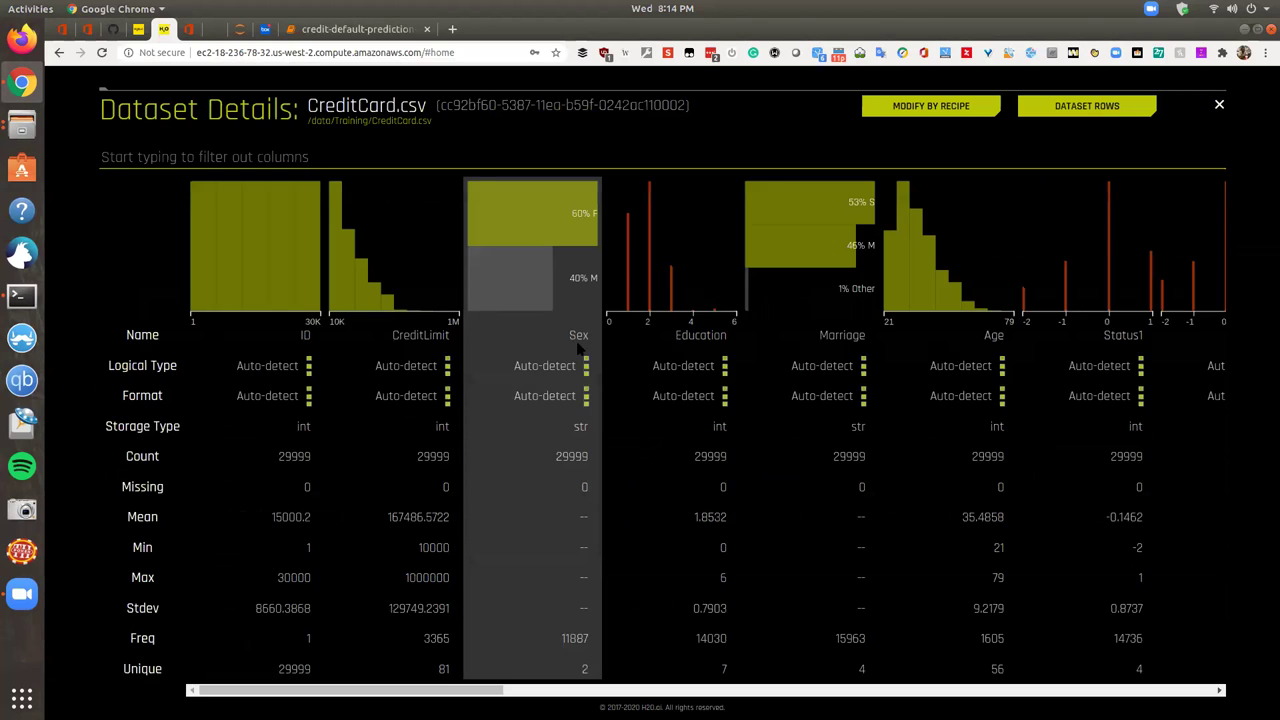
{"action": "mouse_move", "coordinate": [391, 352]}
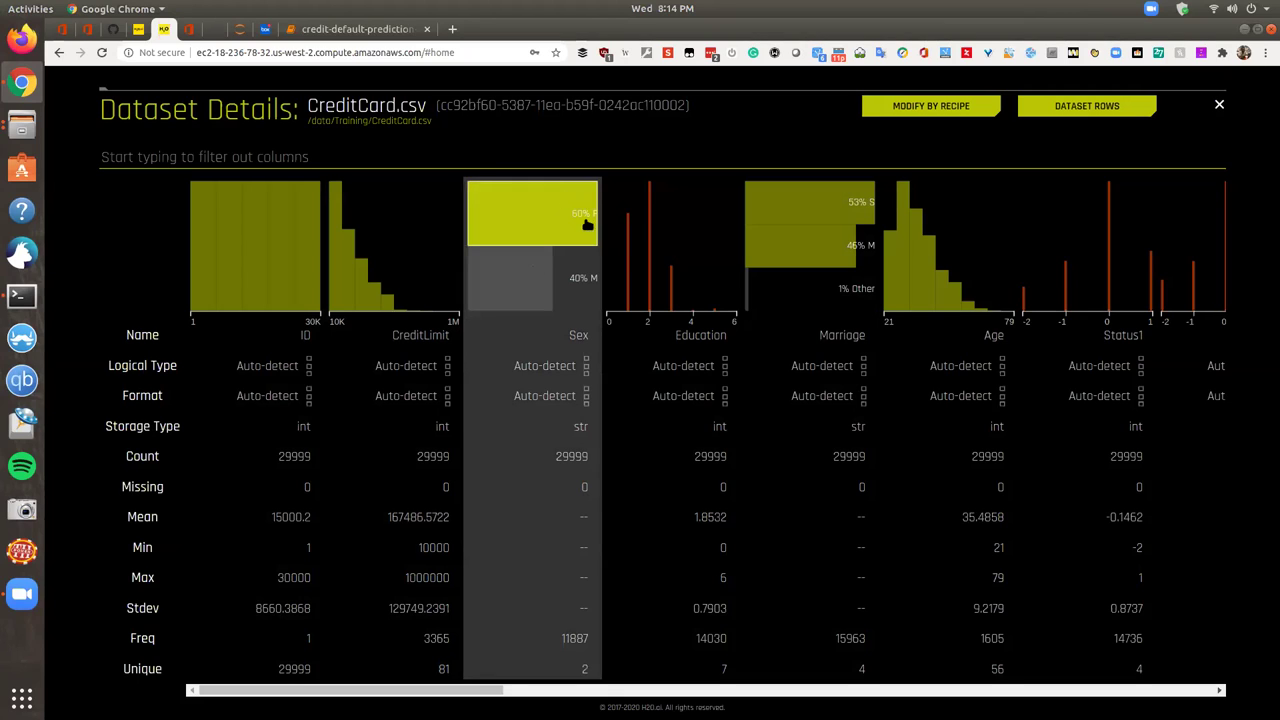
{"action": "mouse_move", "coordinate": [561, 218]}
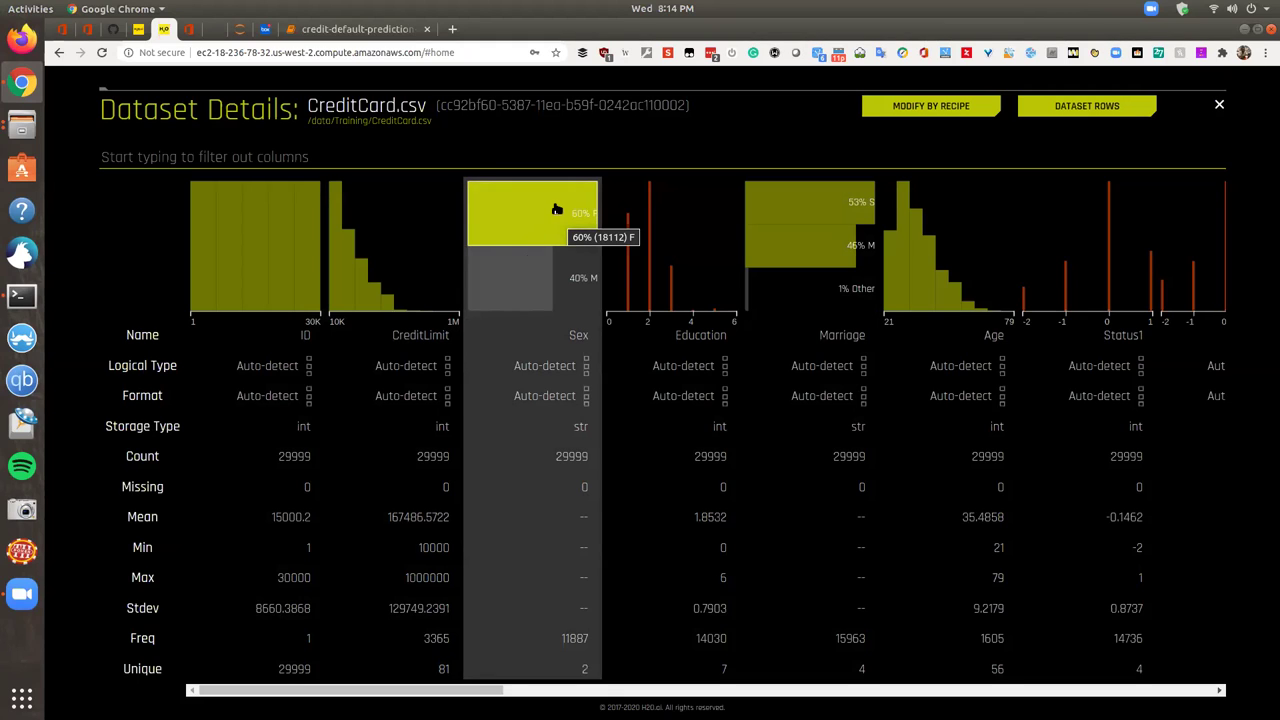
{"action": "mouse_move", "coordinate": [663, 292]}
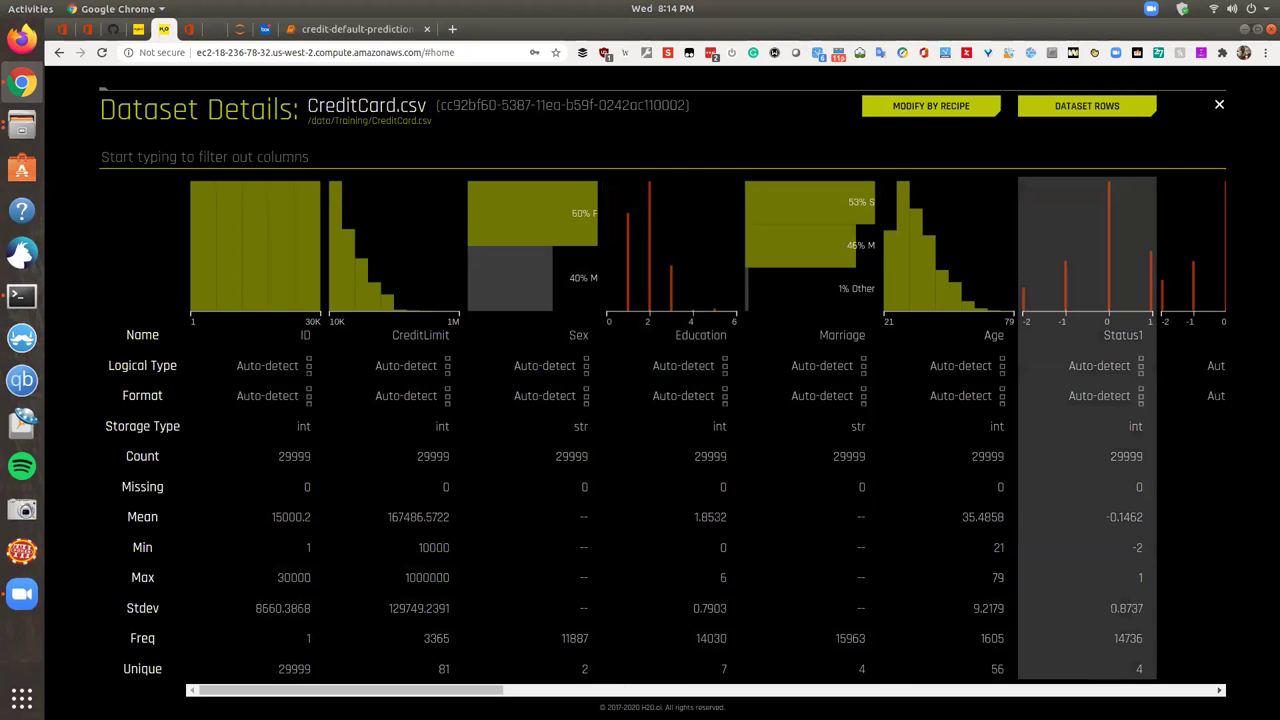
{"action": "mouse_move", "coordinate": [123, 487]}
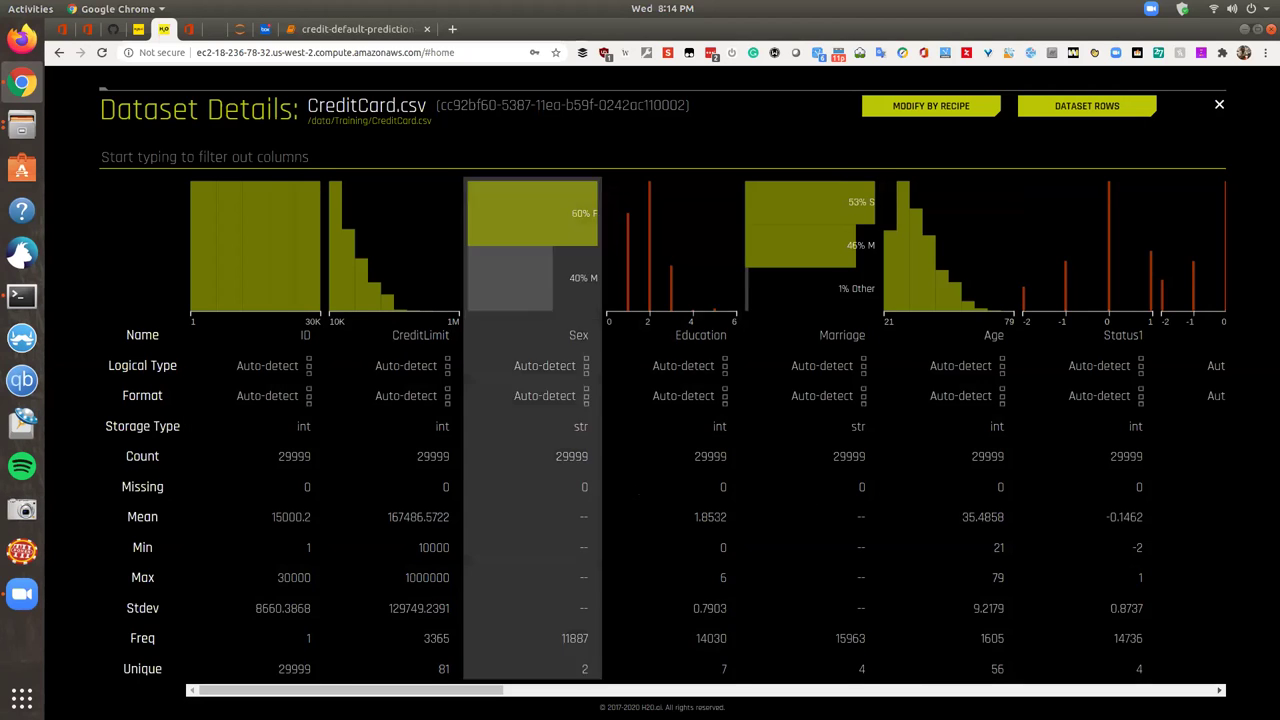
{"action": "mouse_move", "coordinate": [410, 552]}
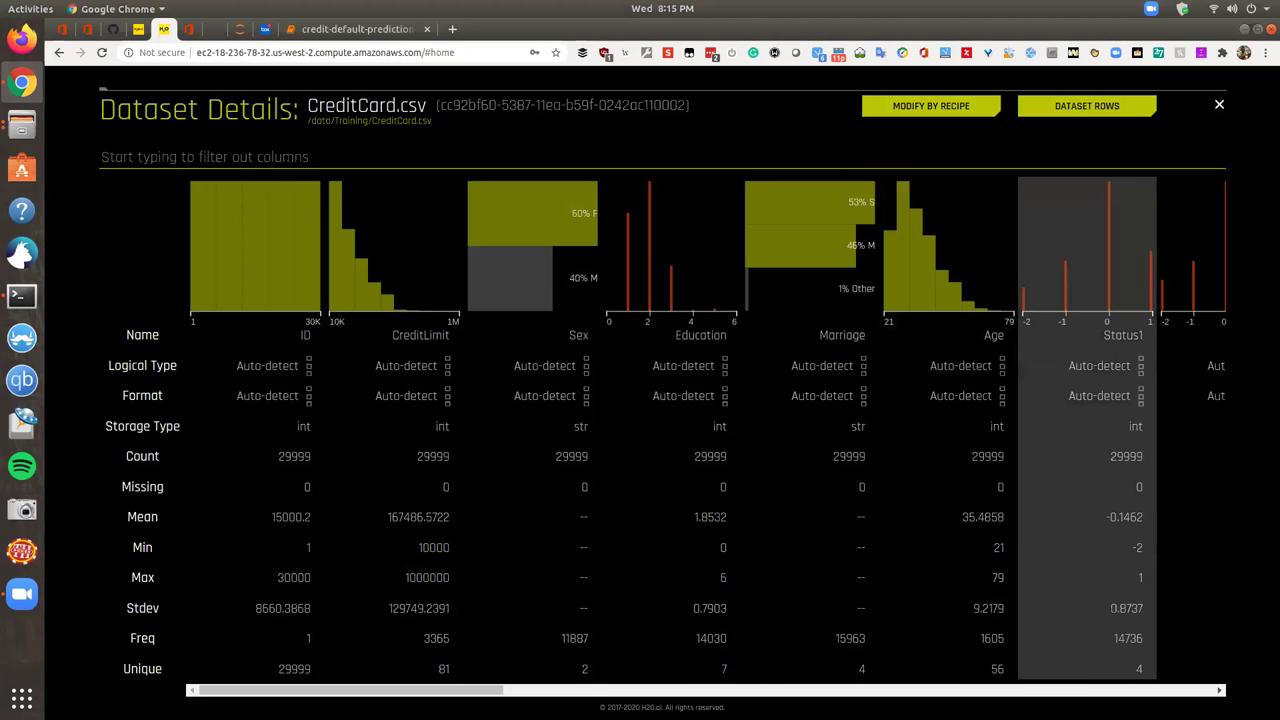
Show the individual rows of CreditCard.csv and scroll across its columns.
{"action": "left_click", "coordinate": [1088, 107]}
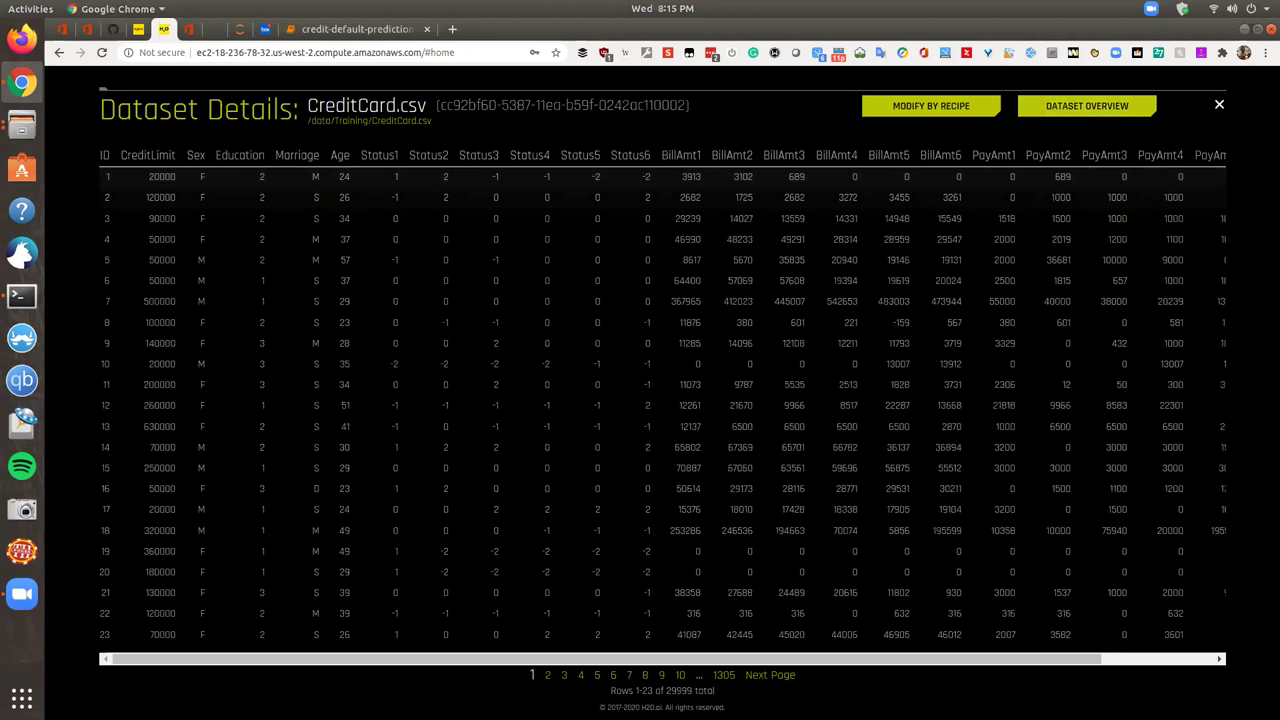
{"action": "left_click_drag", "start_coordinate": [583, 660], "coordinate": [761, 658]}
{"action": "left_click_drag", "start_coordinate": [1098, 655], "coordinate": [983, 657]}
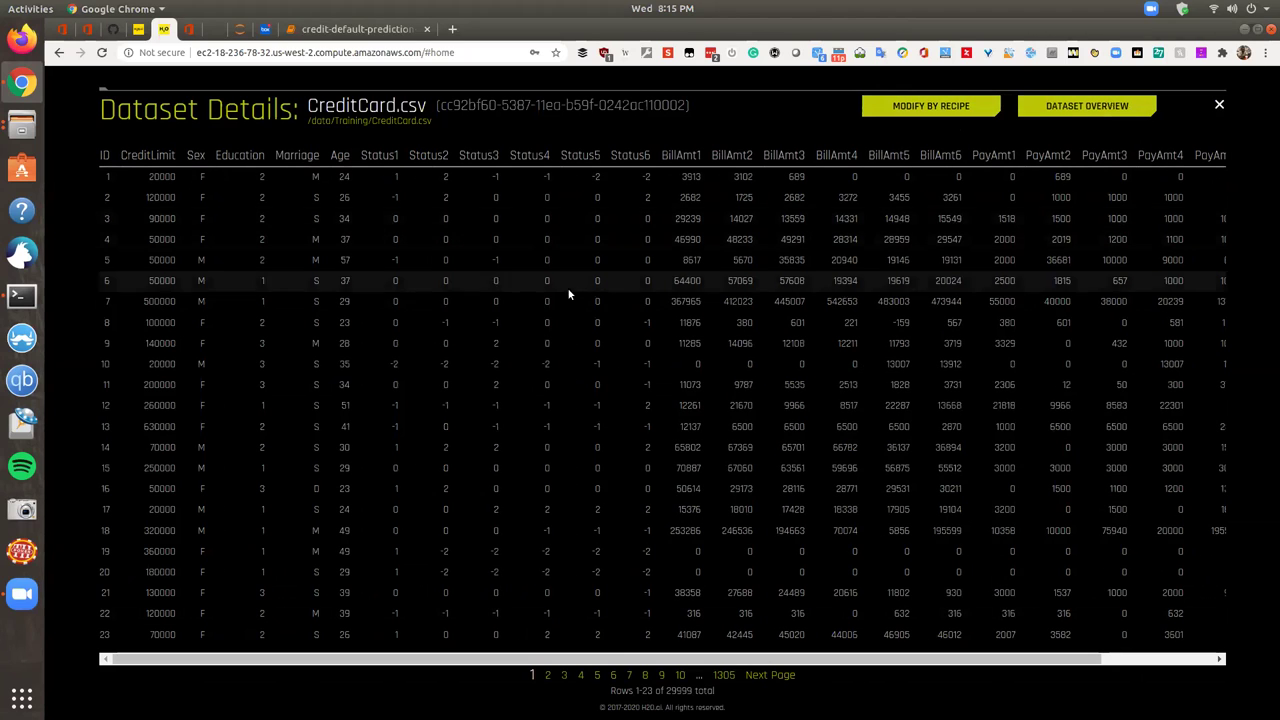
Open the Live Code data recipe editor, cancel it, then close Dataset Details.
{"action": "left_click", "coordinate": [931, 105]}
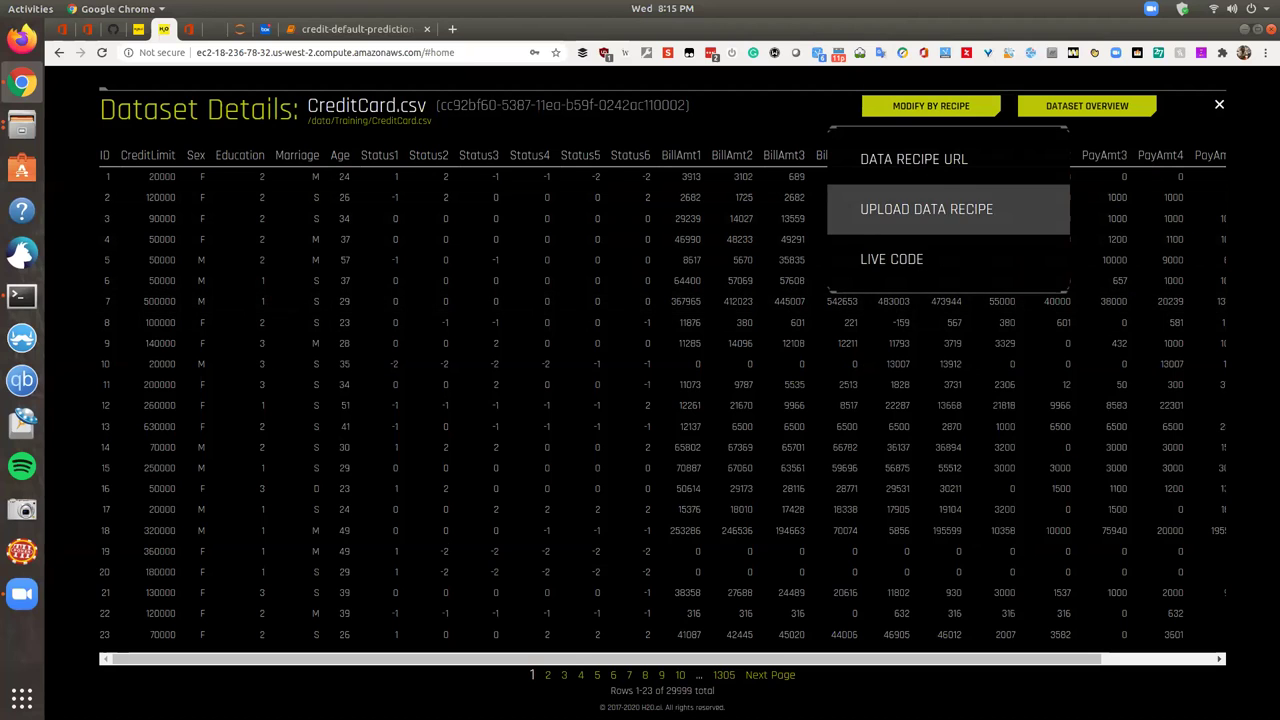
{"action": "left_click", "coordinate": [910, 268]}
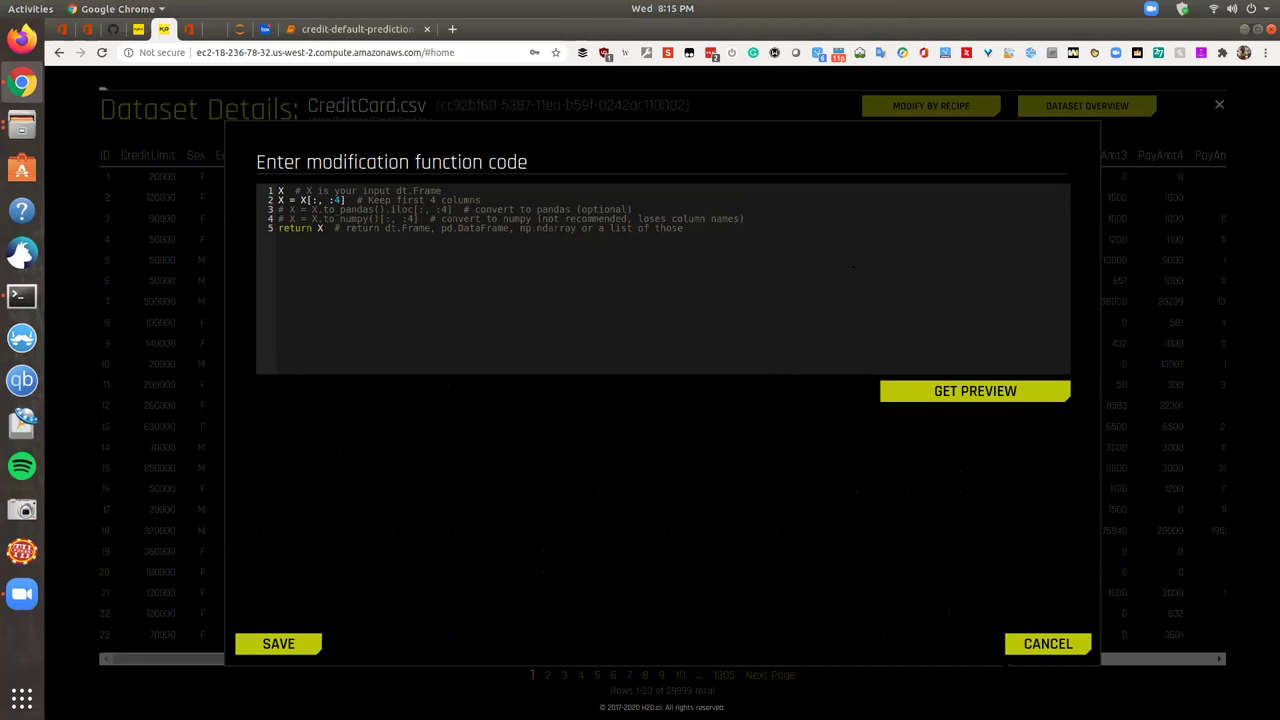
{"action": "left_click", "coordinate": [1047, 643]}
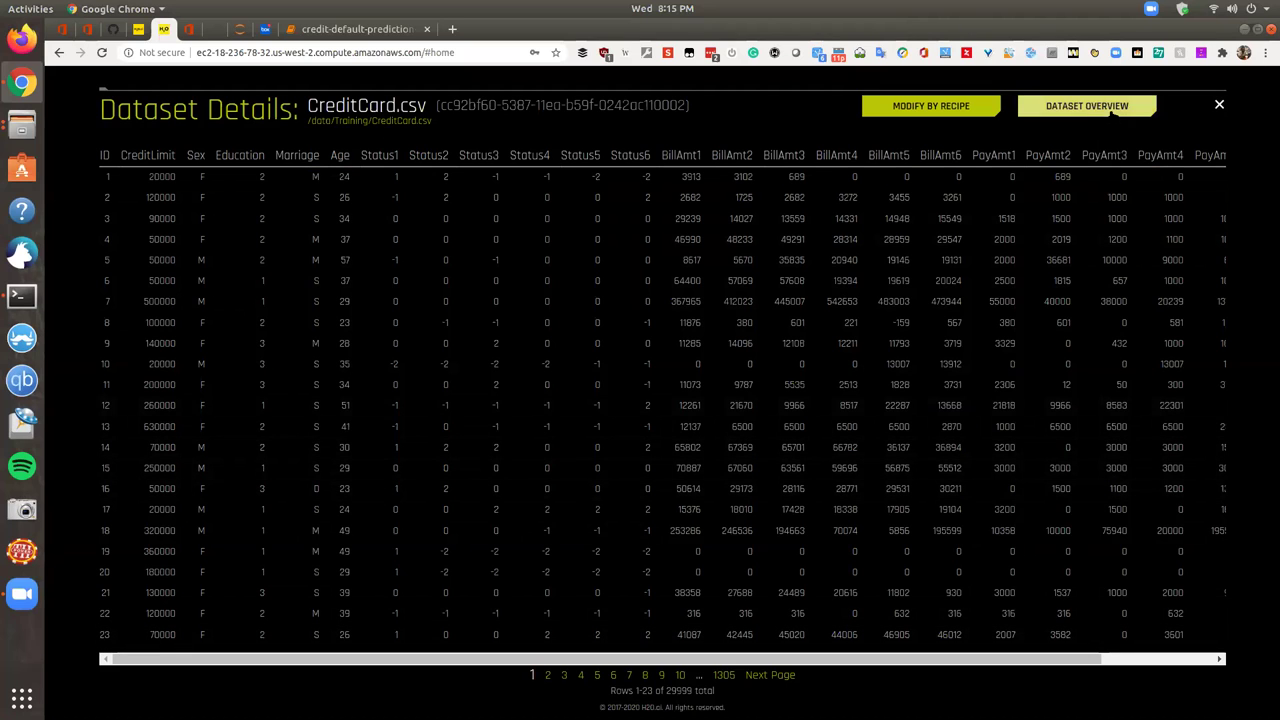
{"action": "left_click", "coordinate": [1116, 113]}
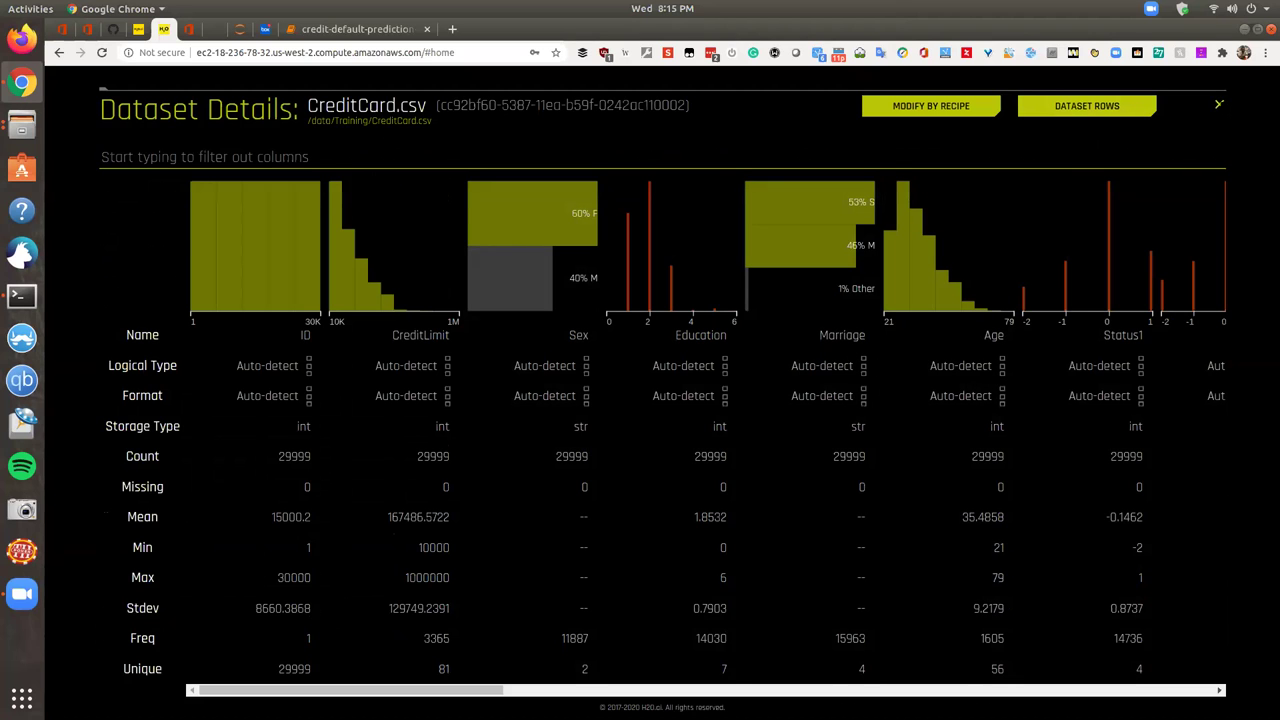
{"action": "left_click", "coordinate": [1219, 104]}
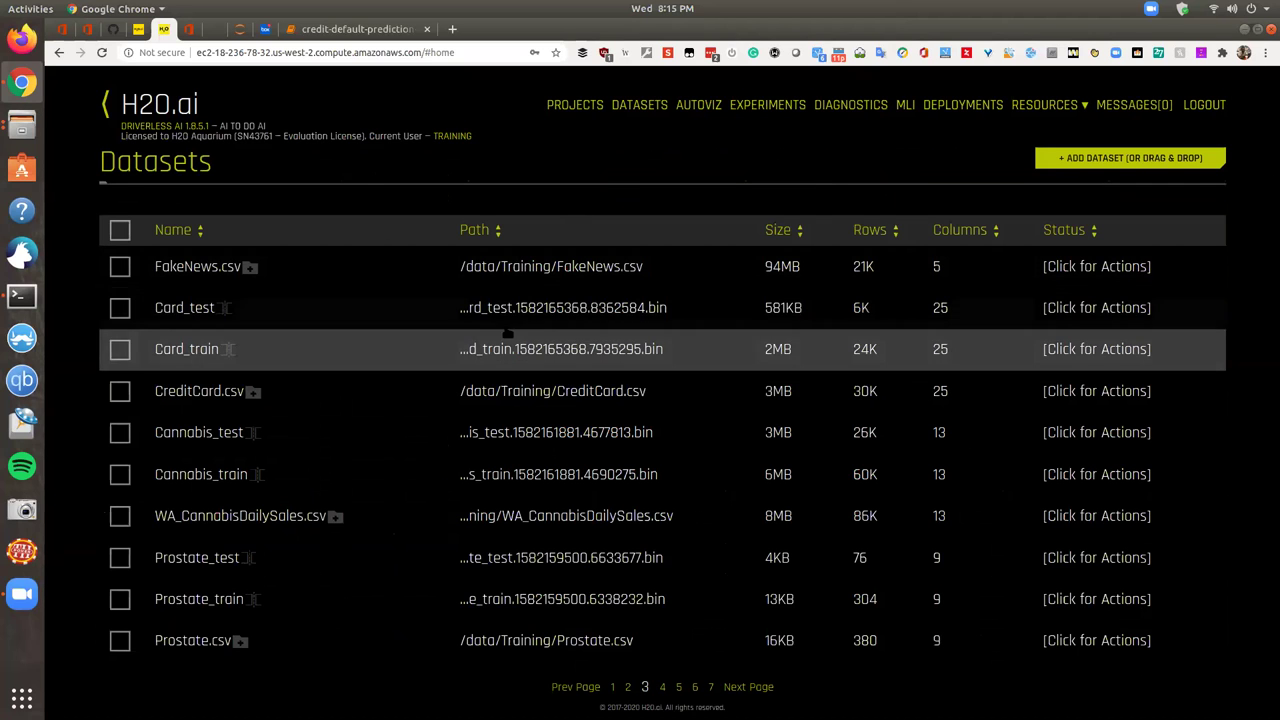
Visualize CreditCard.csv and open its AutoViz charts page from the Visualizations list.
{"action": "left_click", "coordinate": [275, 395]}
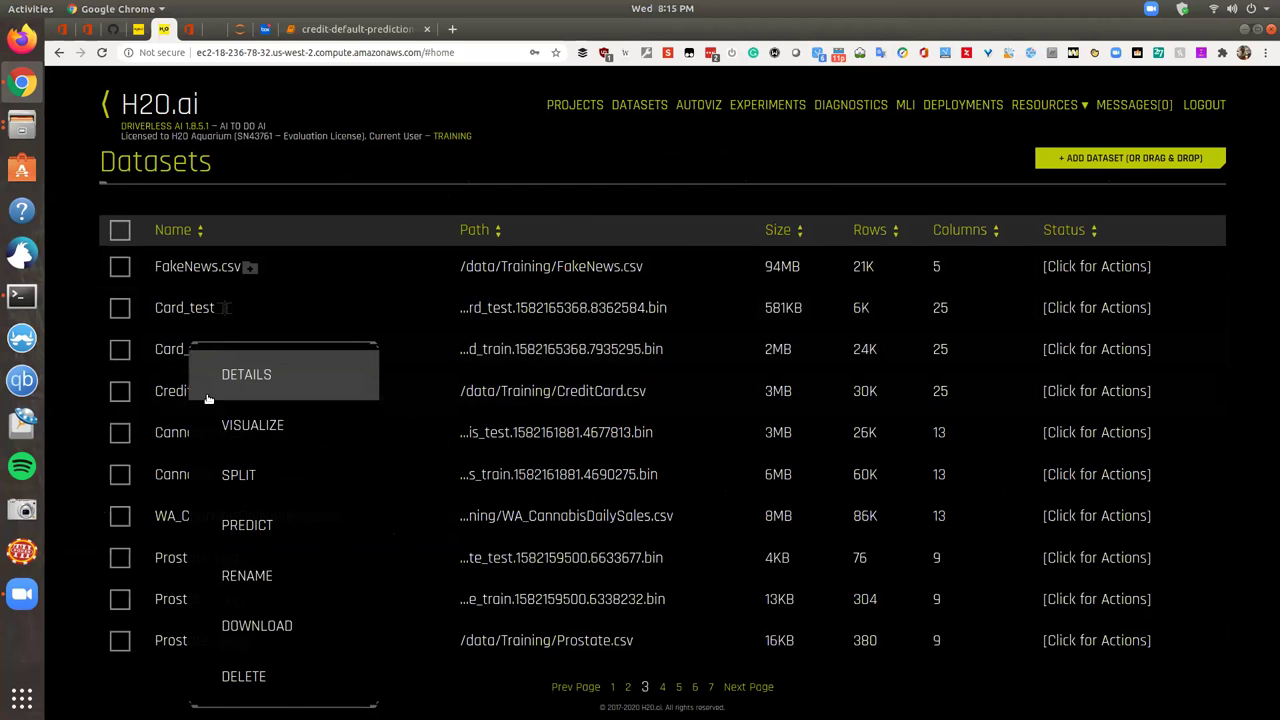
{"action": "left_click", "coordinate": [279, 428]}
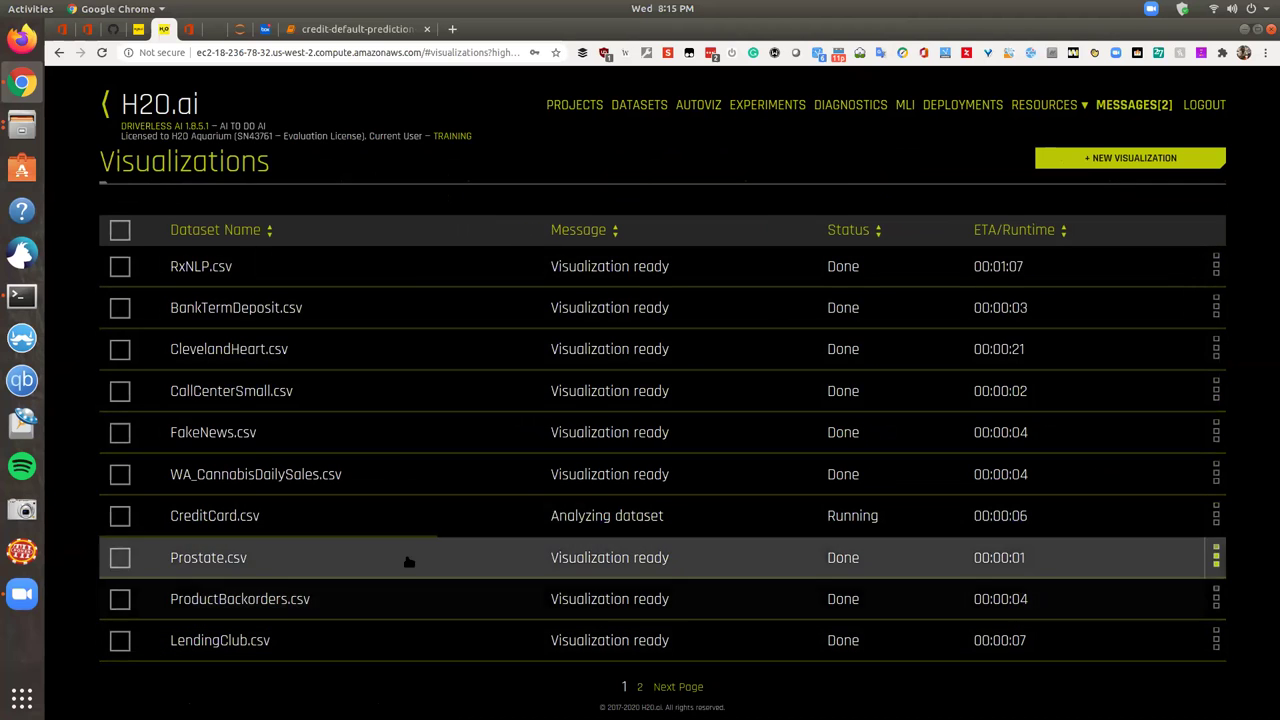
{"action": "left_click", "coordinate": [340, 518]}
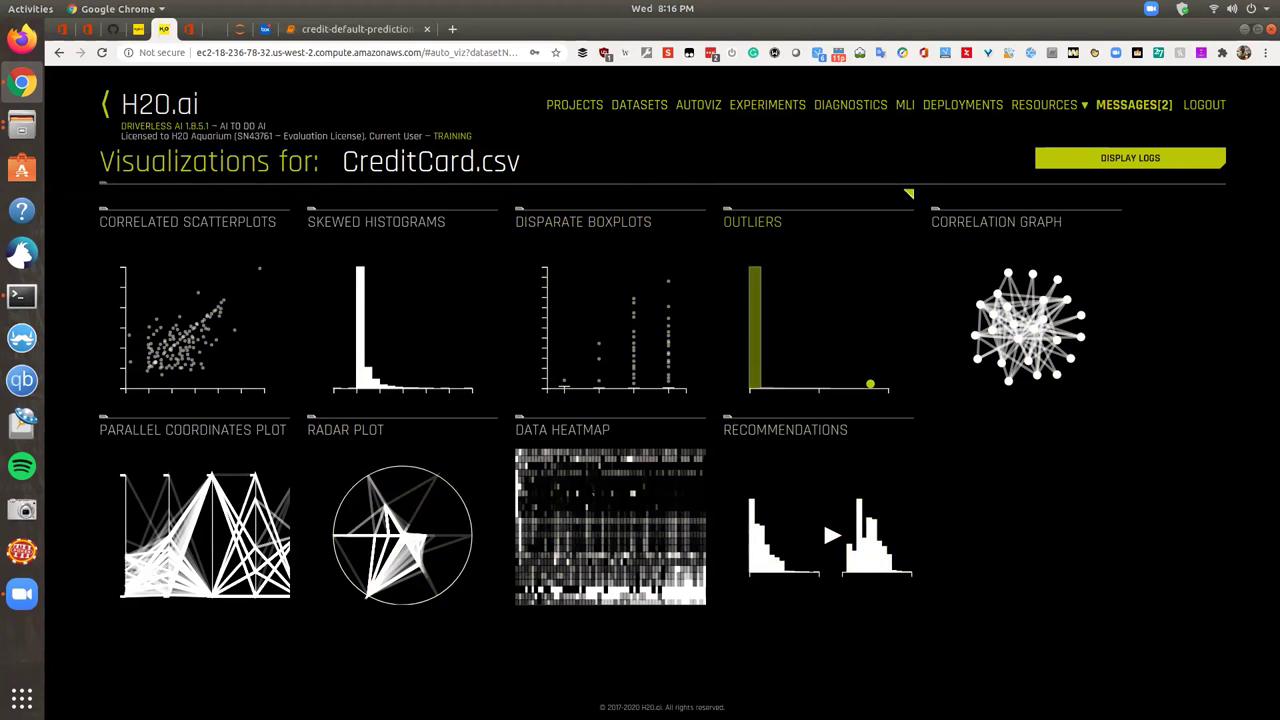
Open the outliers plot and inspect the record with the extreme PayAmt2 value 1684259.
{"action": "left_click", "coordinate": [819, 313]}
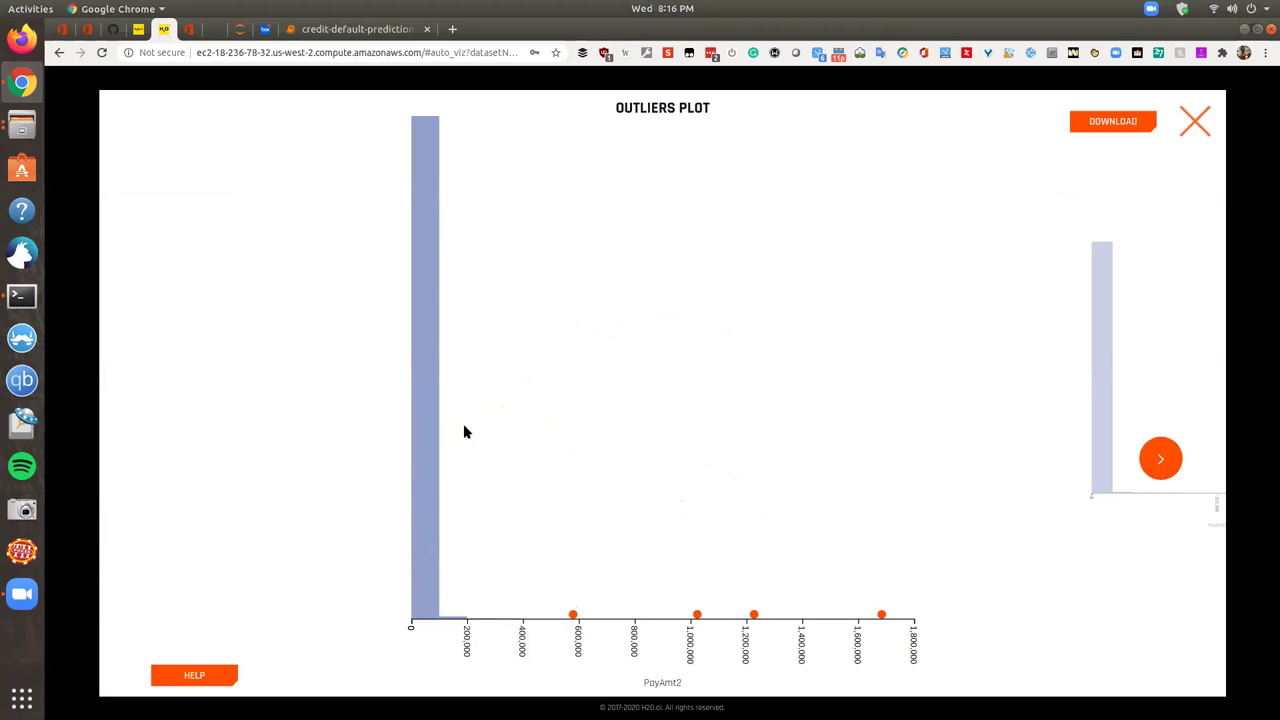
{"action": "left_click_drag", "start_coordinate": [688, 689], "coordinate": [638, 692]}
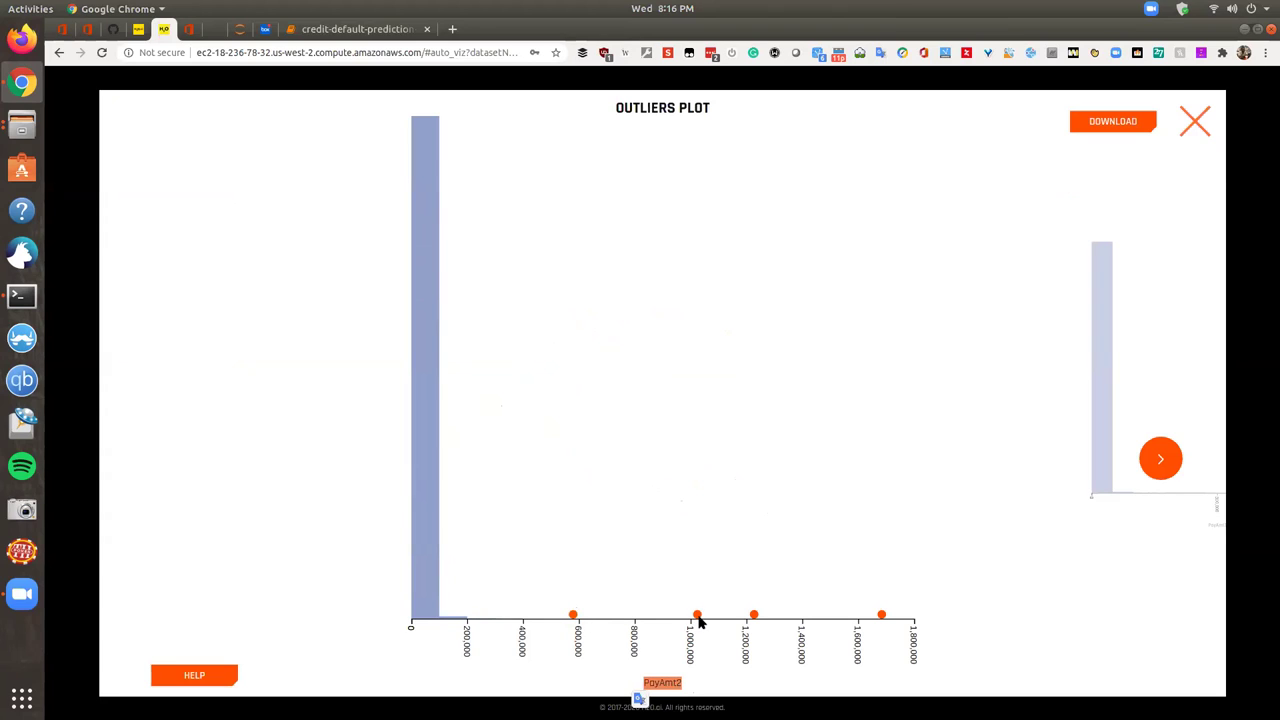
{"action": "left_click", "coordinate": [883, 616]}
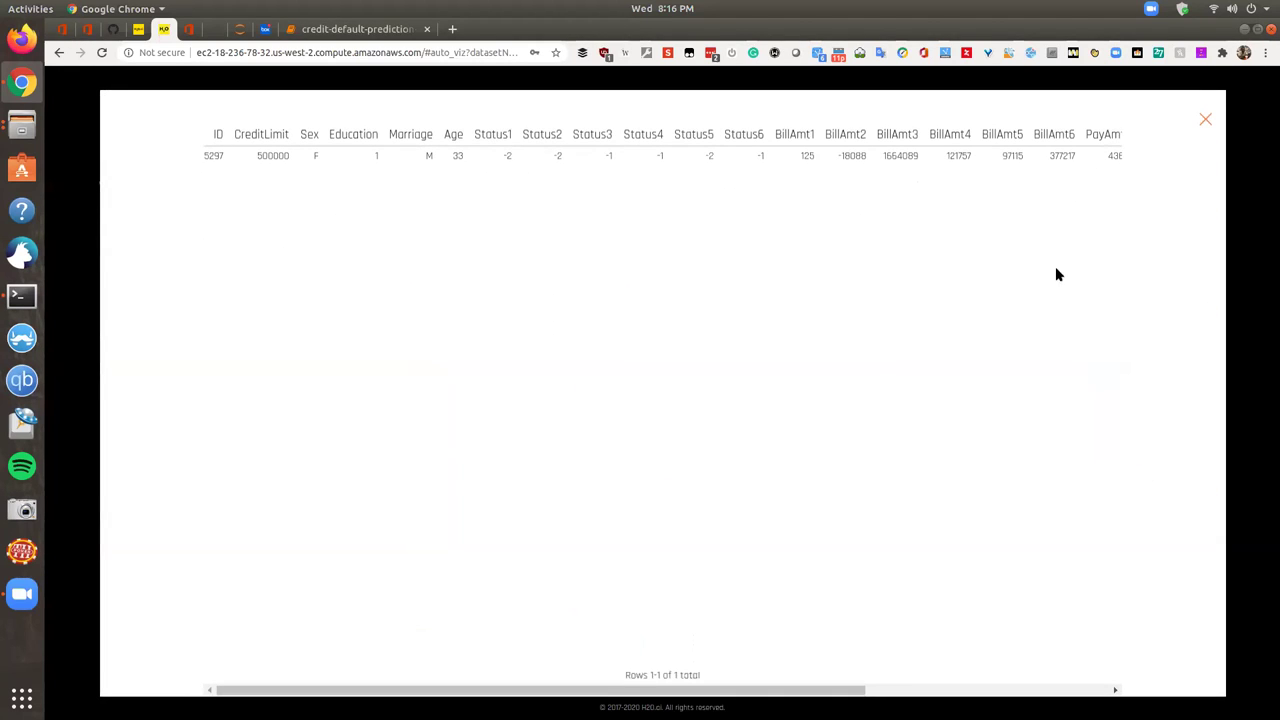
{"action": "left_click", "coordinate": [1210, 121]}
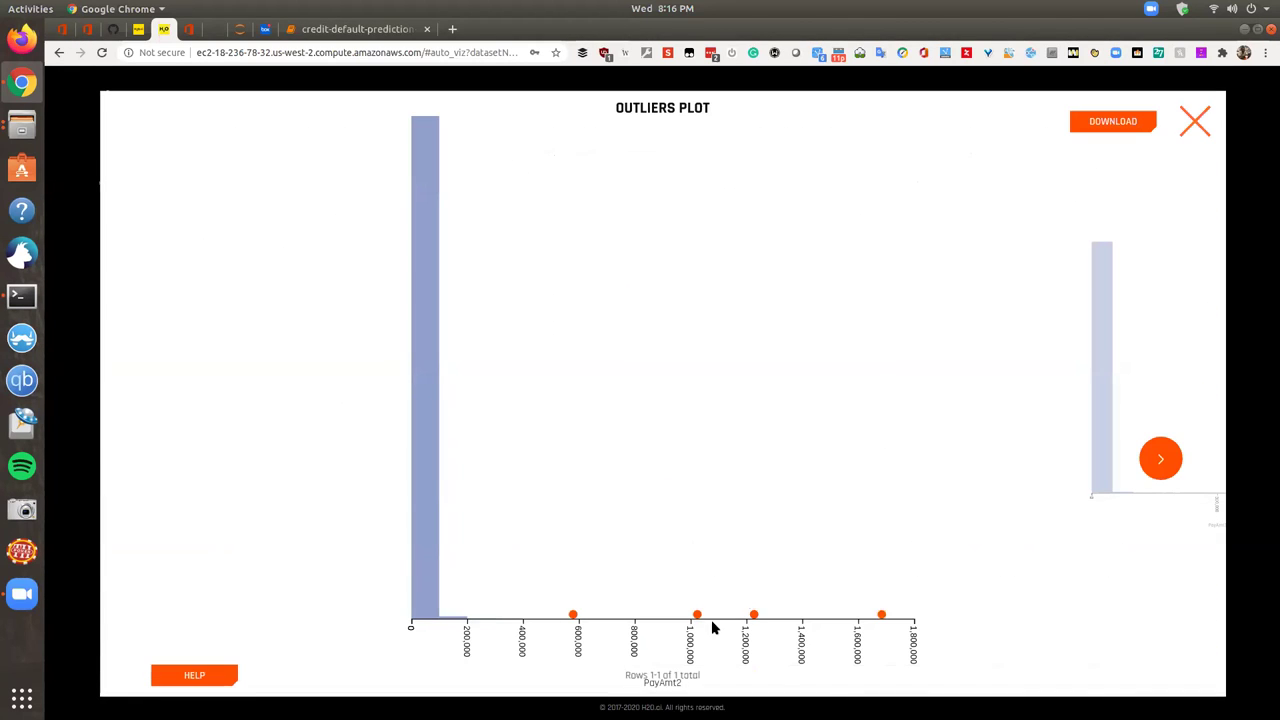
{"action": "left_click", "coordinate": [879, 614]}
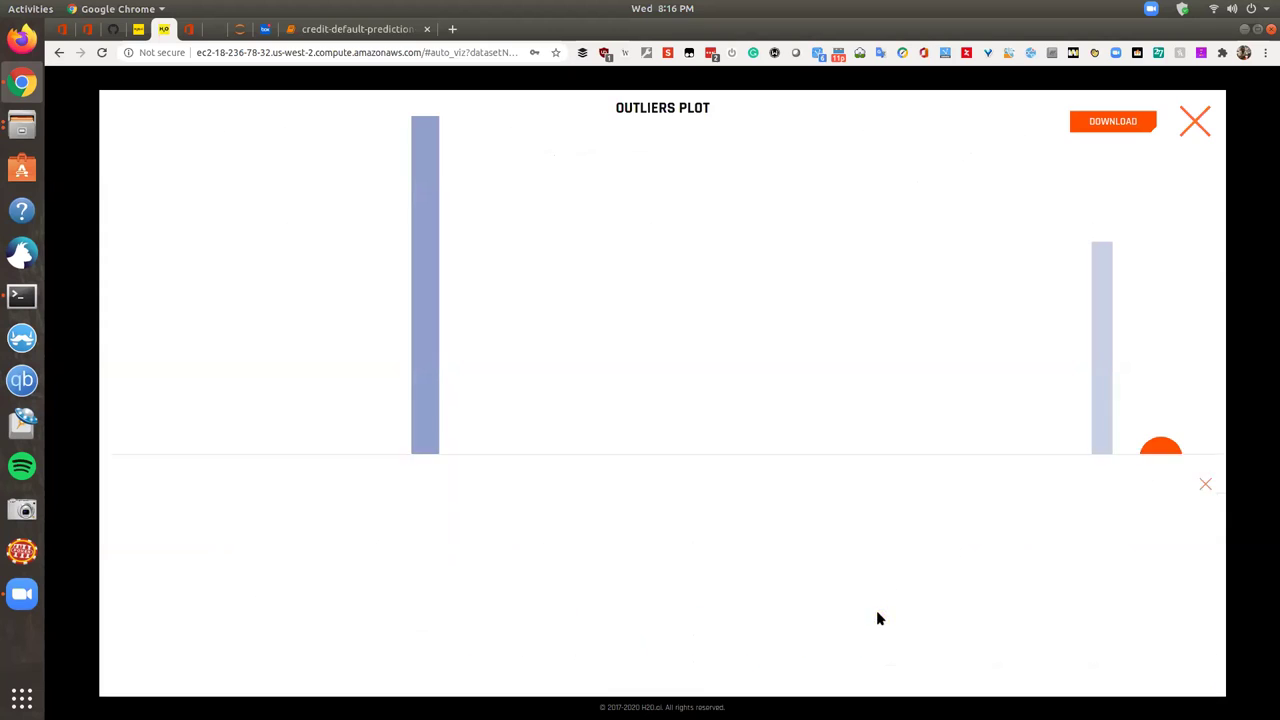
{"action": "left_click_drag", "start_coordinate": [492, 691], "coordinate": [618, 692]}
{"action": "left_click_drag", "start_coordinate": [1012, 156], "coordinate": [968, 158]}
{"action": "left_click", "coordinate": [1208, 120]}
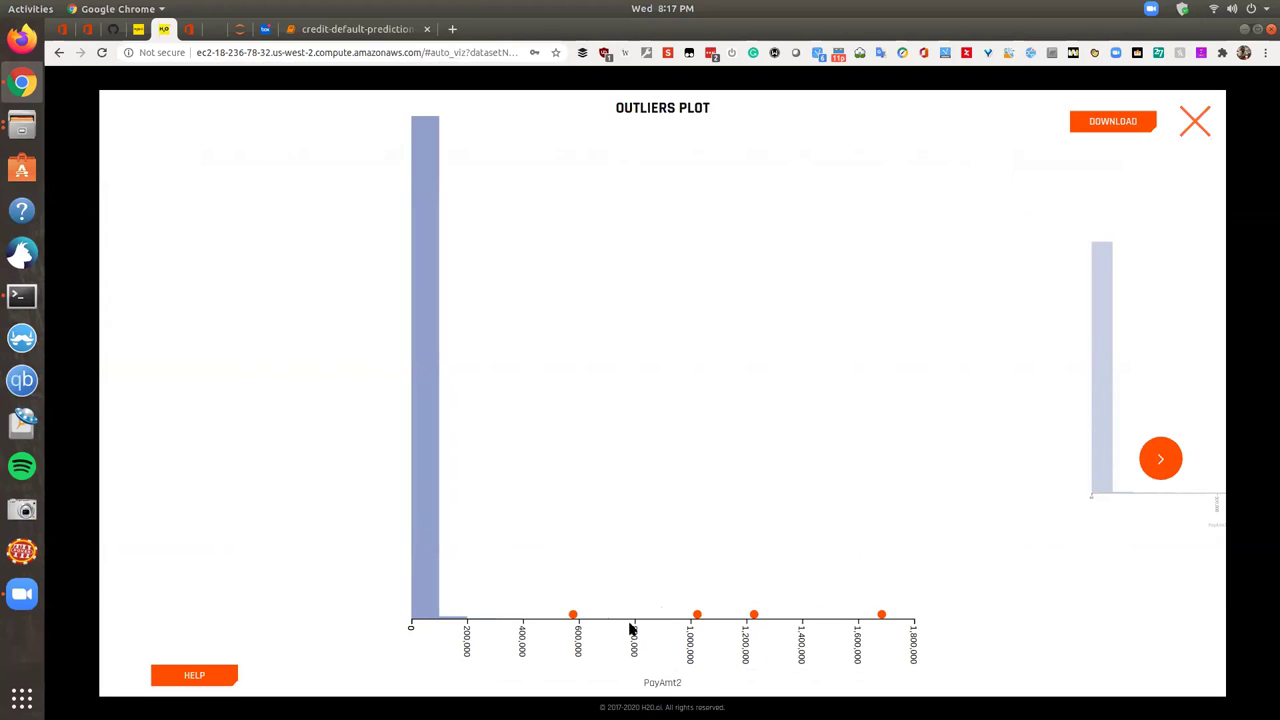
Step through the PayAmt1, PayAmt6, BillAmt2 and BillAmt1 outlier plots, then close them.
{"action": "left_click", "coordinate": [1160, 458]}
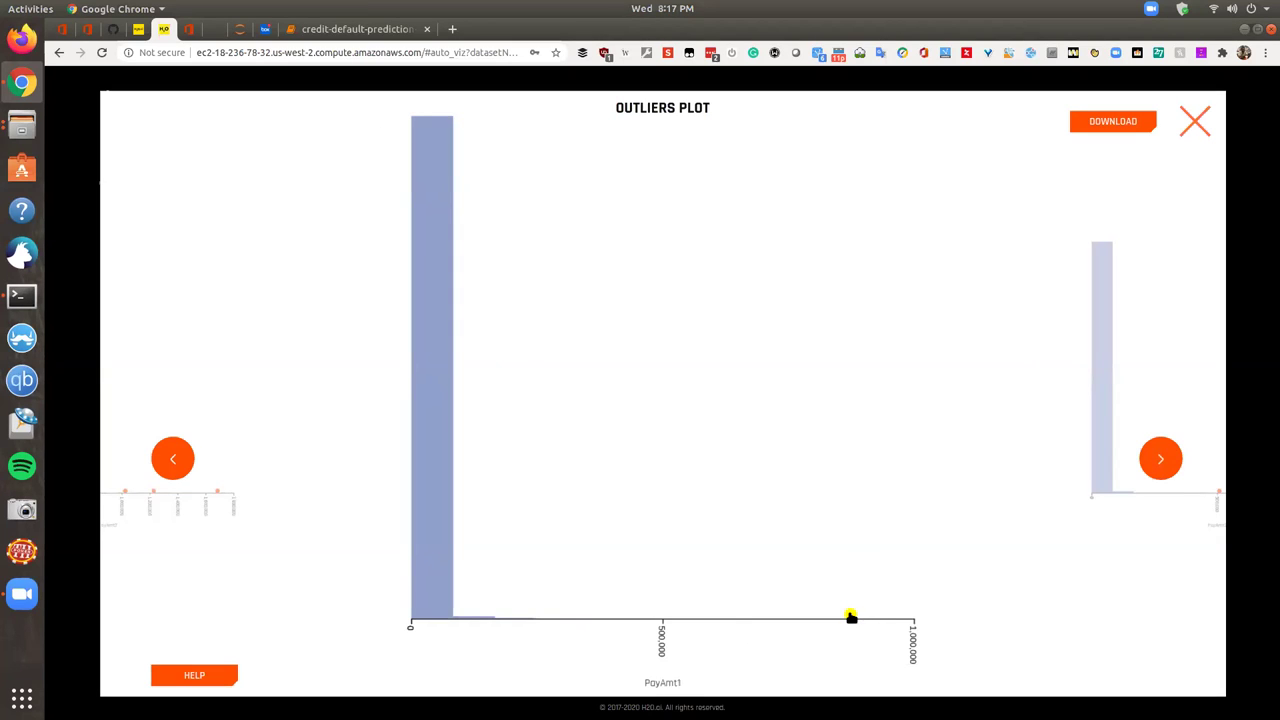
{"action": "left_click", "coordinate": [1161, 464]}
{"action": "left_click", "coordinate": [1161, 462]}
{"action": "left_click", "coordinate": [1161, 462]}
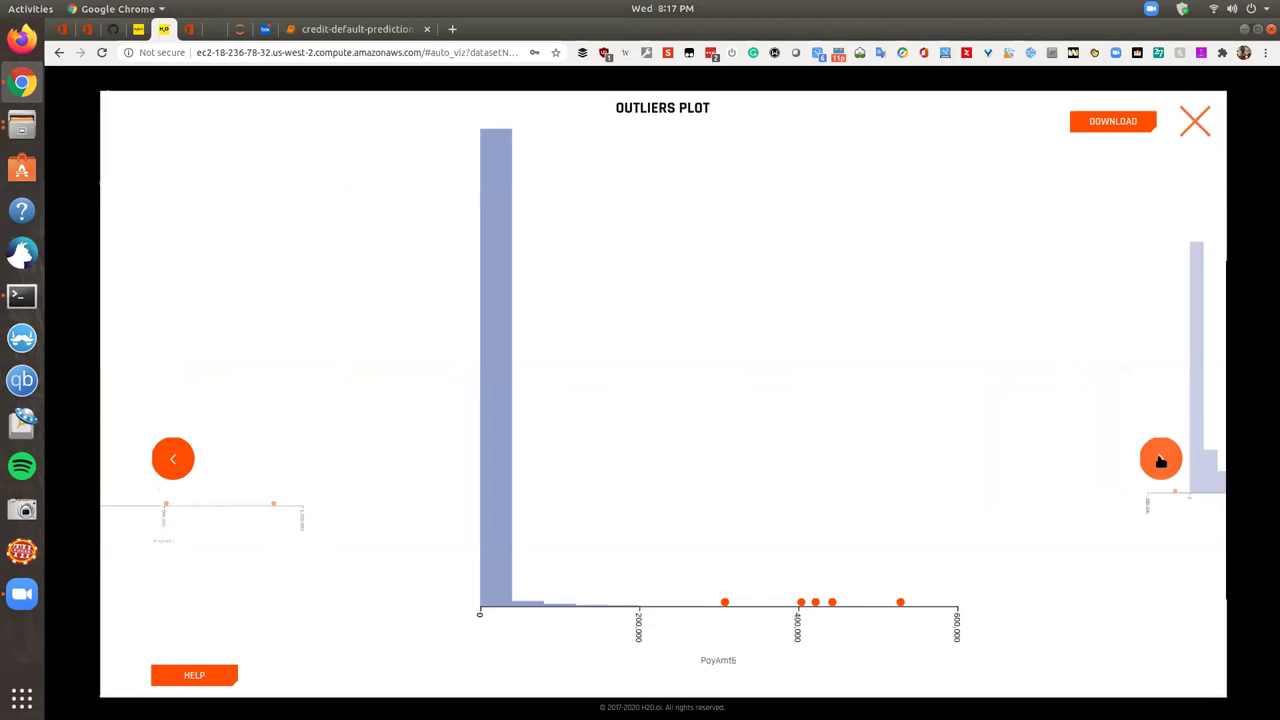
{"action": "left_click", "coordinate": [1161, 462]}
{"action": "left_click", "coordinate": [1161, 462]}
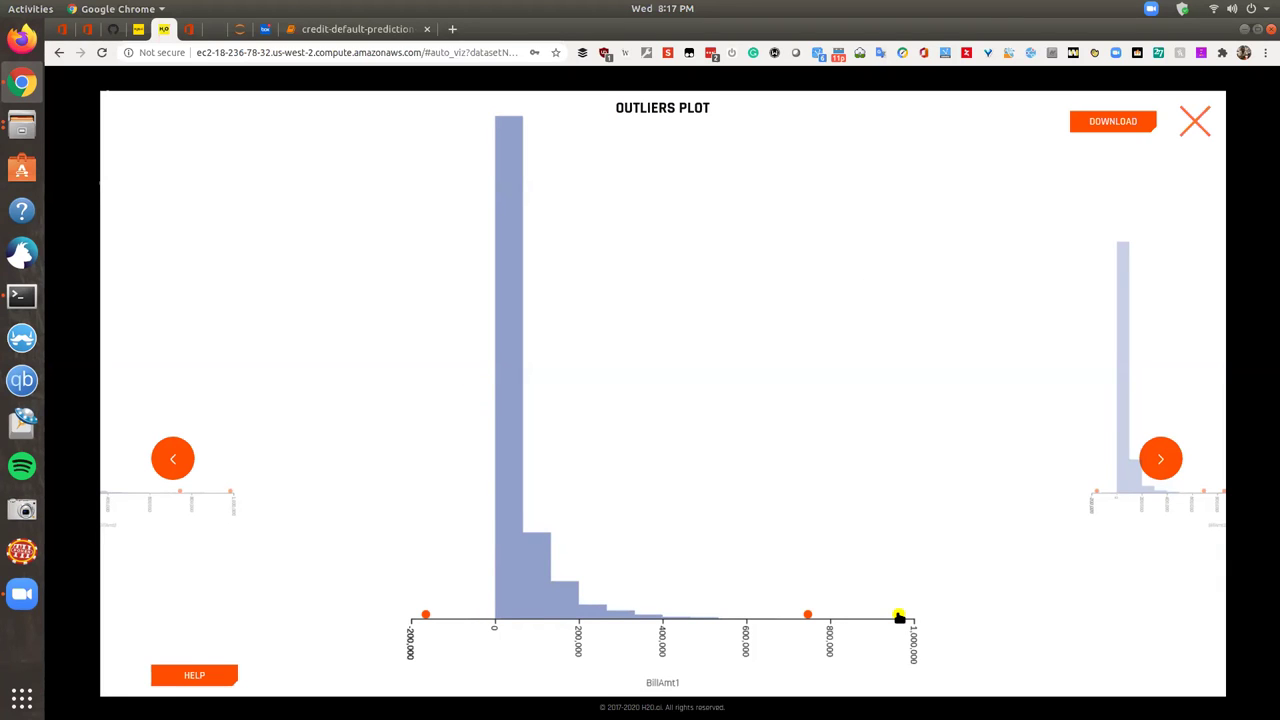
{"action": "left_click", "coordinate": [1195, 124]}
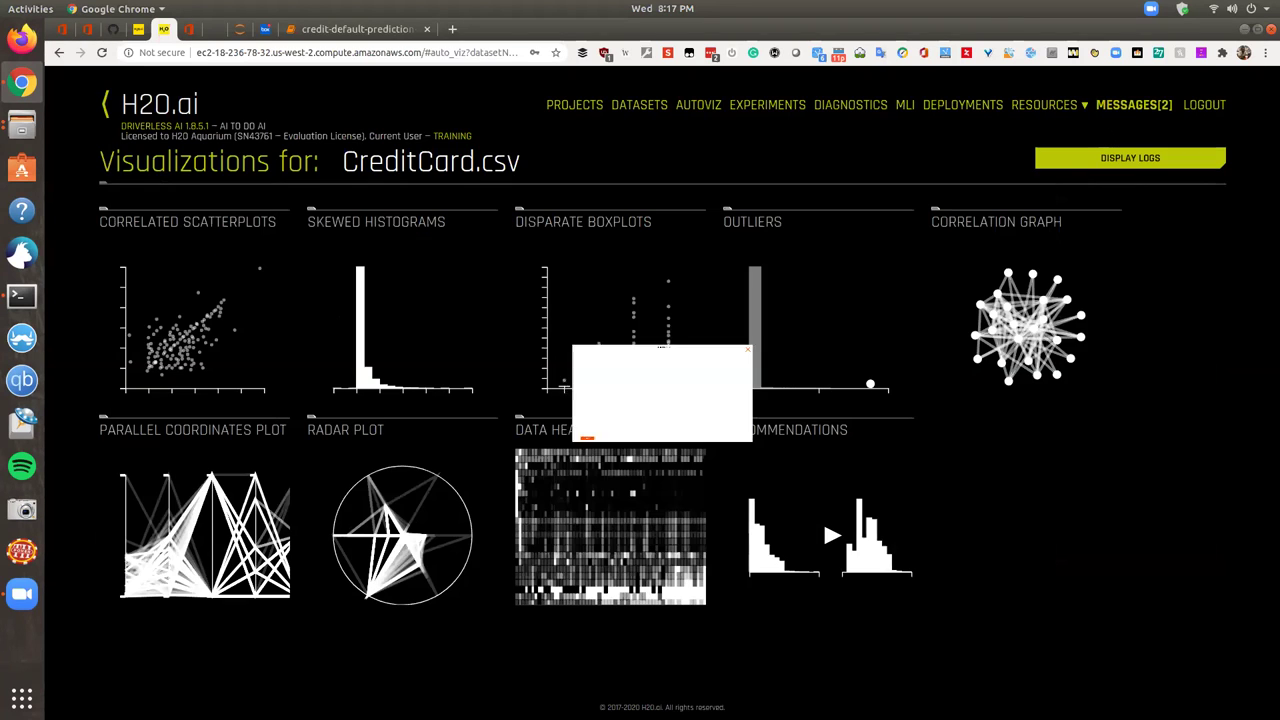
Open the correlation graph, raise the threshold to 0.98, reposition the Default node, then close it.
{"action": "left_click", "coordinate": [1036, 325]}
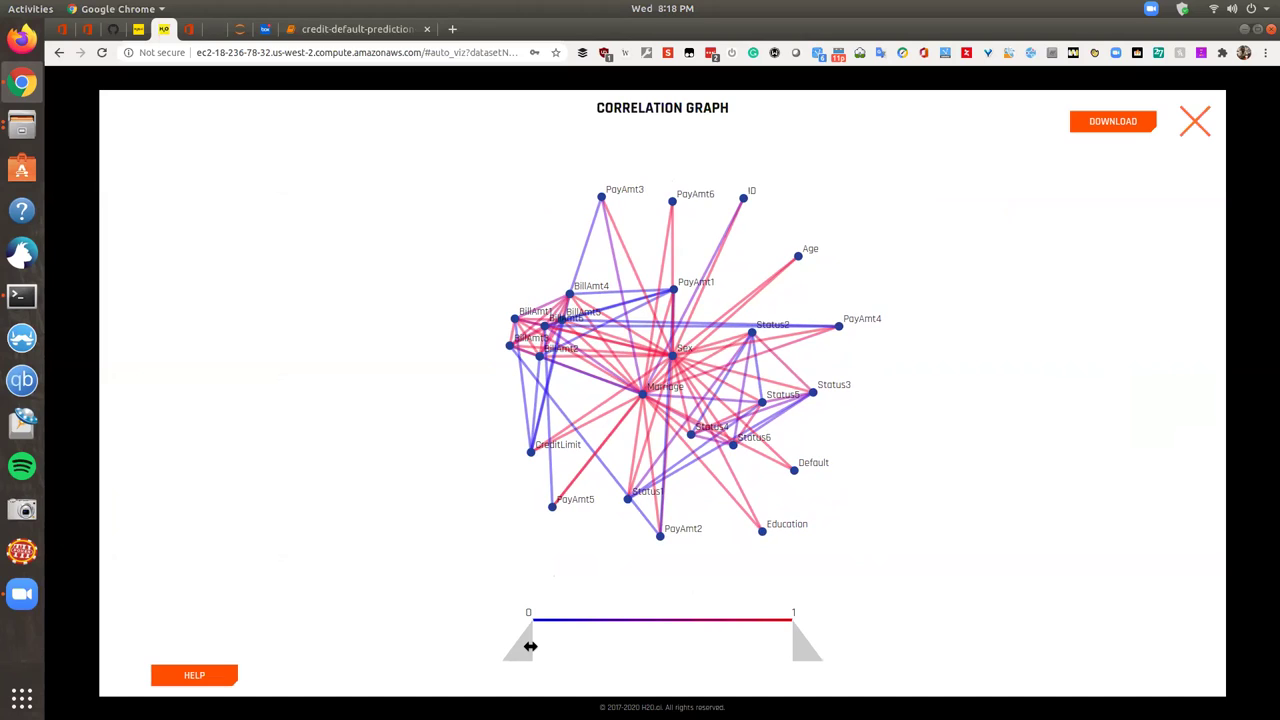
{"action": "left_click_drag", "start_coordinate": [531, 650], "coordinate": [788, 660]}
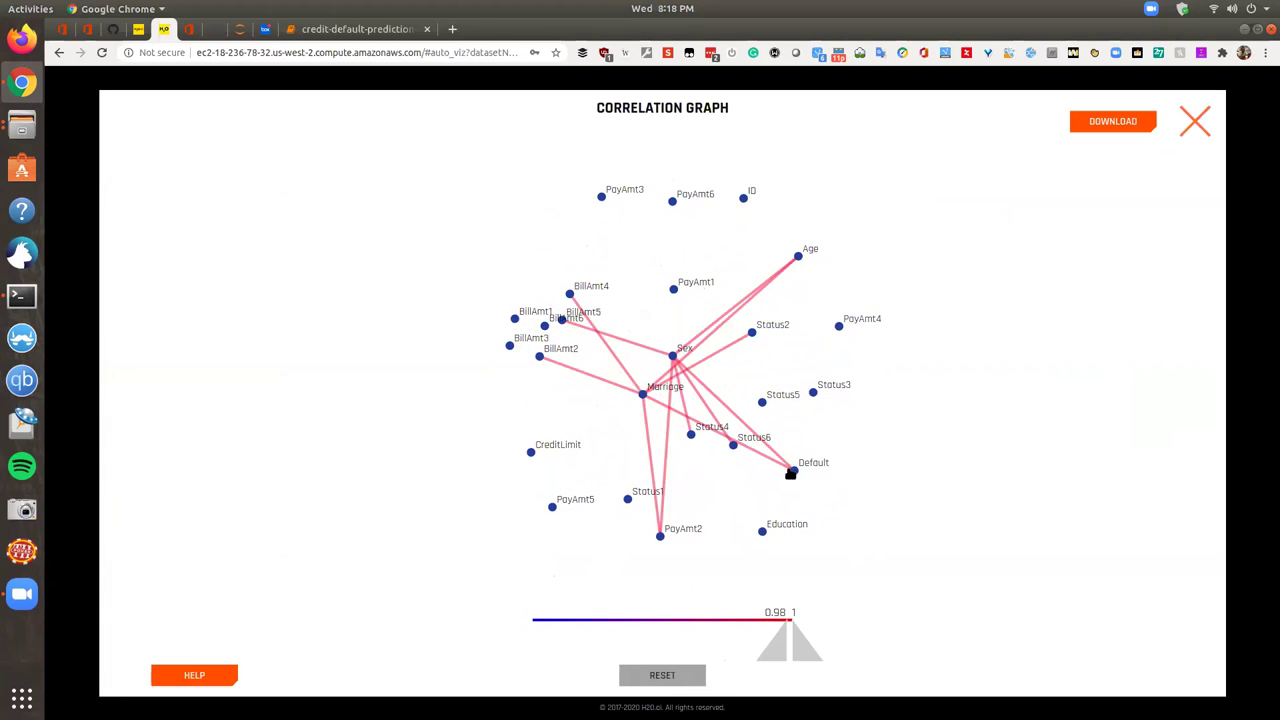
{"action": "left_click_drag", "start_coordinate": [794, 474], "coordinate": [863, 531]}
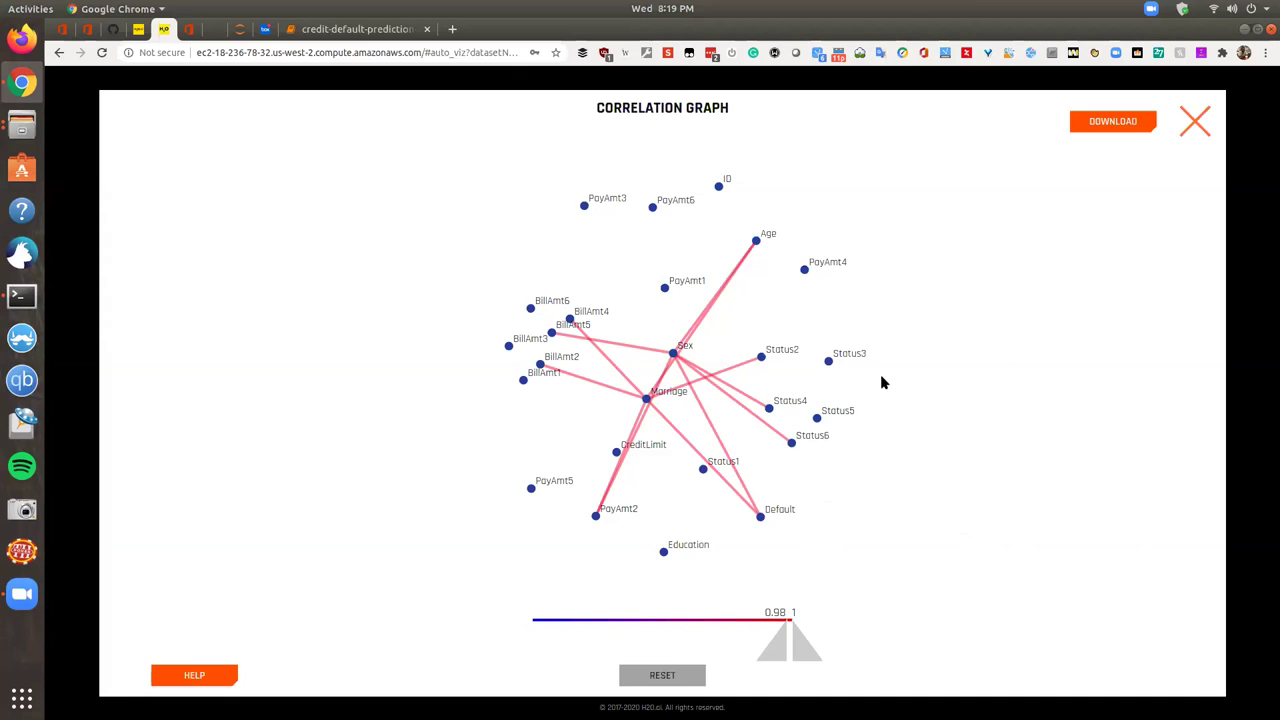
{"action": "left_click", "coordinate": [1196, 121]}
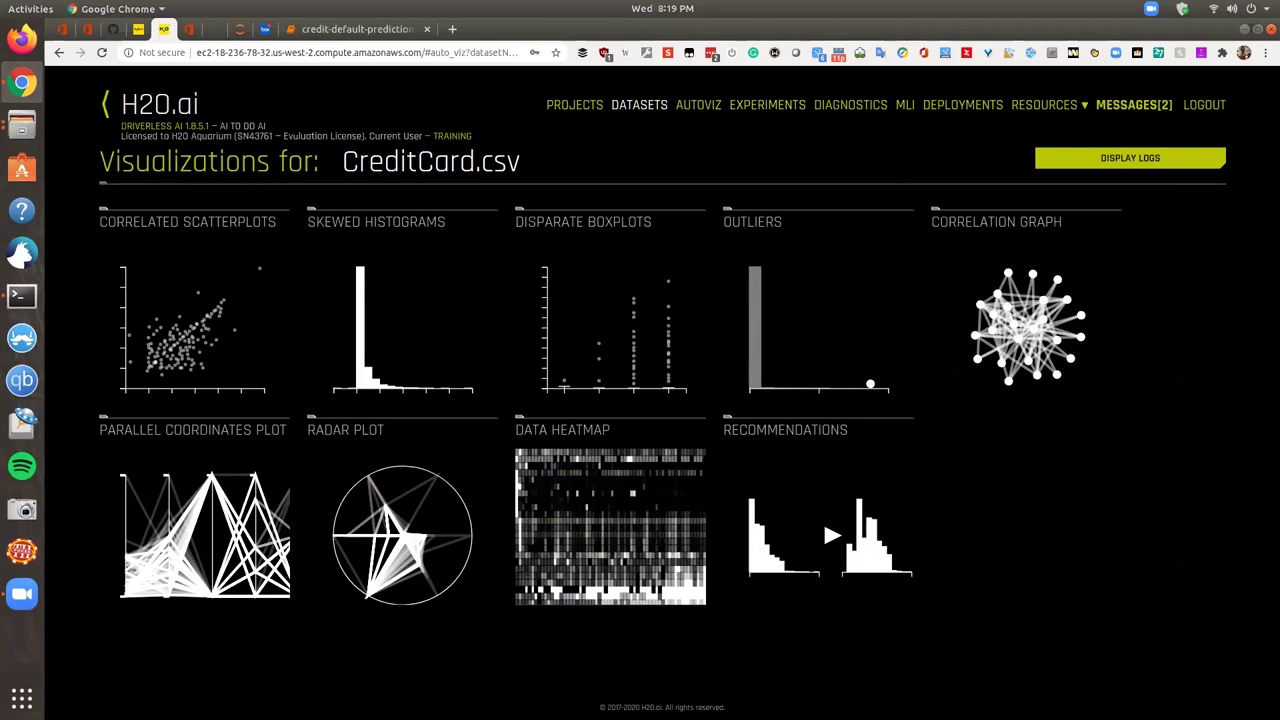
Launch a Predict experiment from Card_train on Datasets page 3, skipping the first-time tour.
{"action": "left_click", "coordinate": [639, 105]}
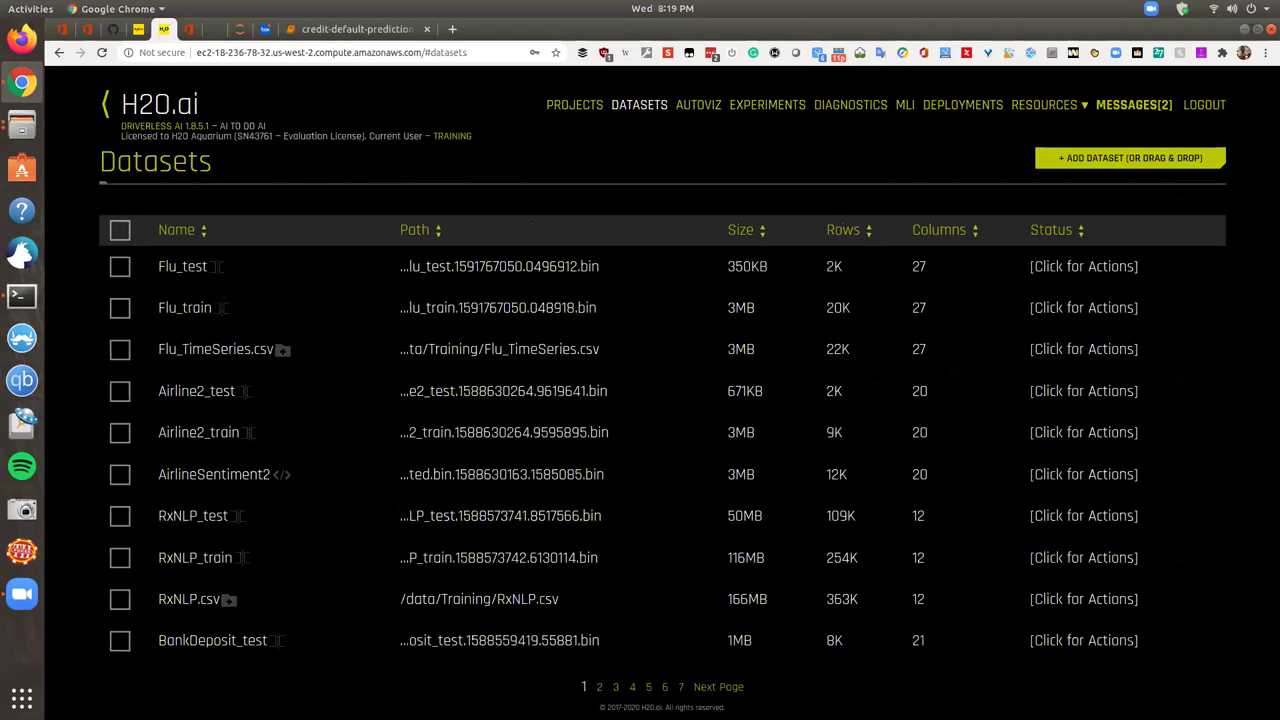
{"action": "left_click", "coordinate": [599, 687]}
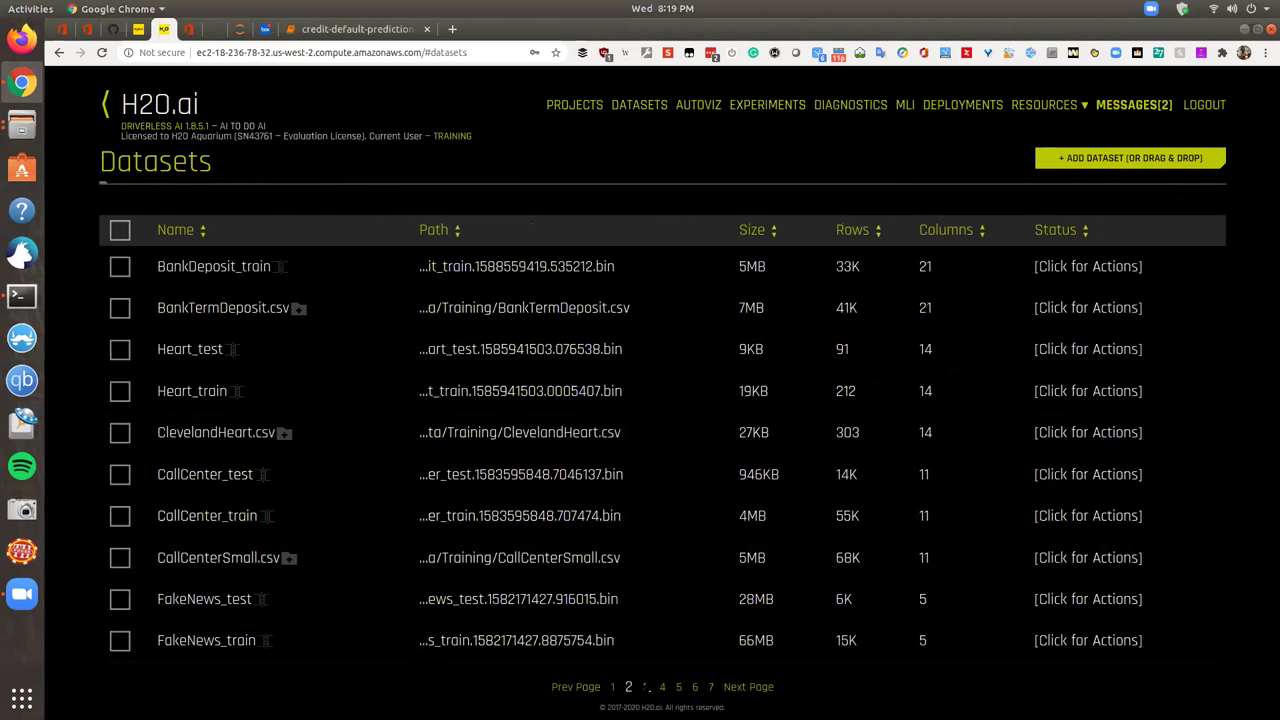
{"action": "left_click", "coordinate": [645, 687]}
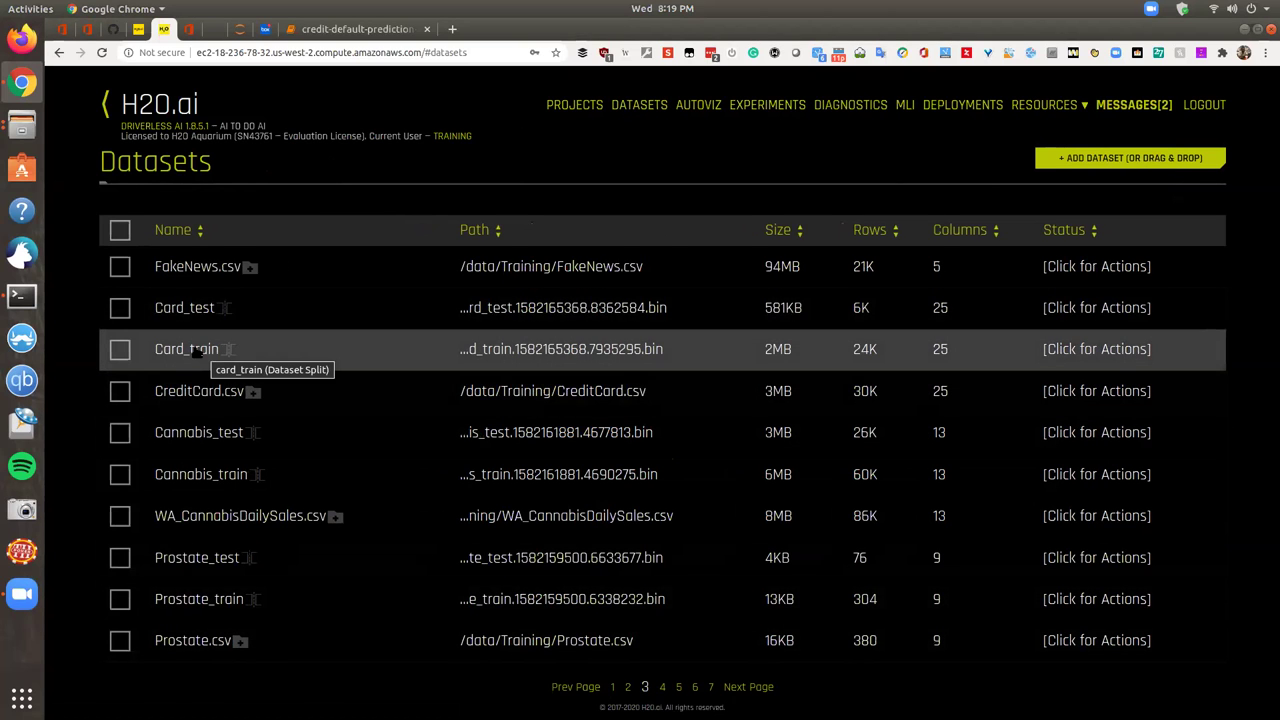
{"action": "left_click", "coordinate": [197, 352]}
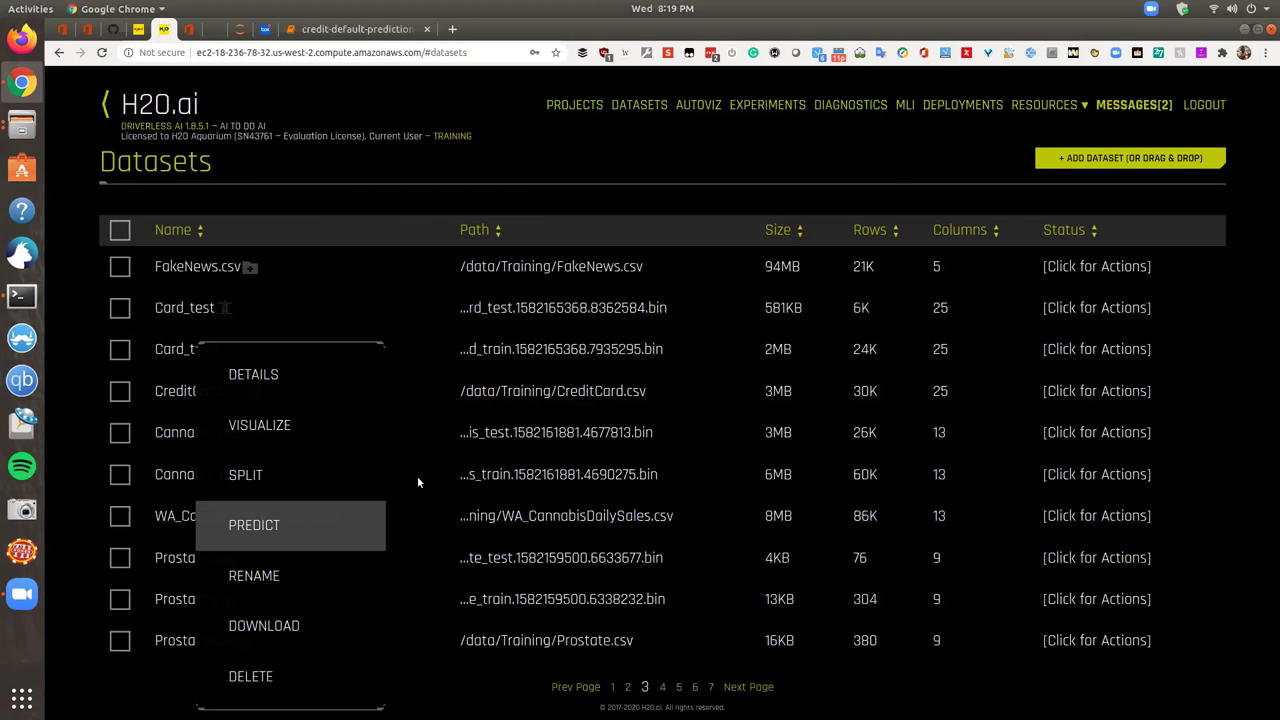
{"action": "left_click", "coordinate": [309, 537]}
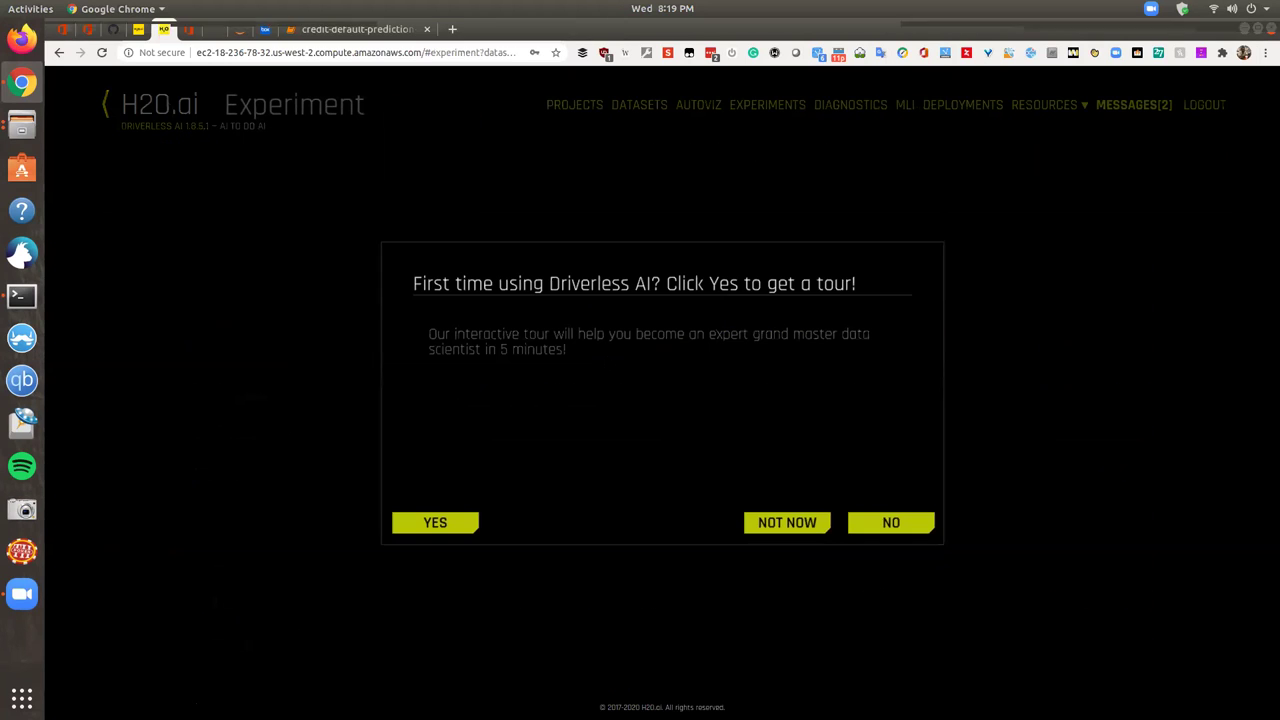
{"action": "left_click", "coordinate": [792, 523]}
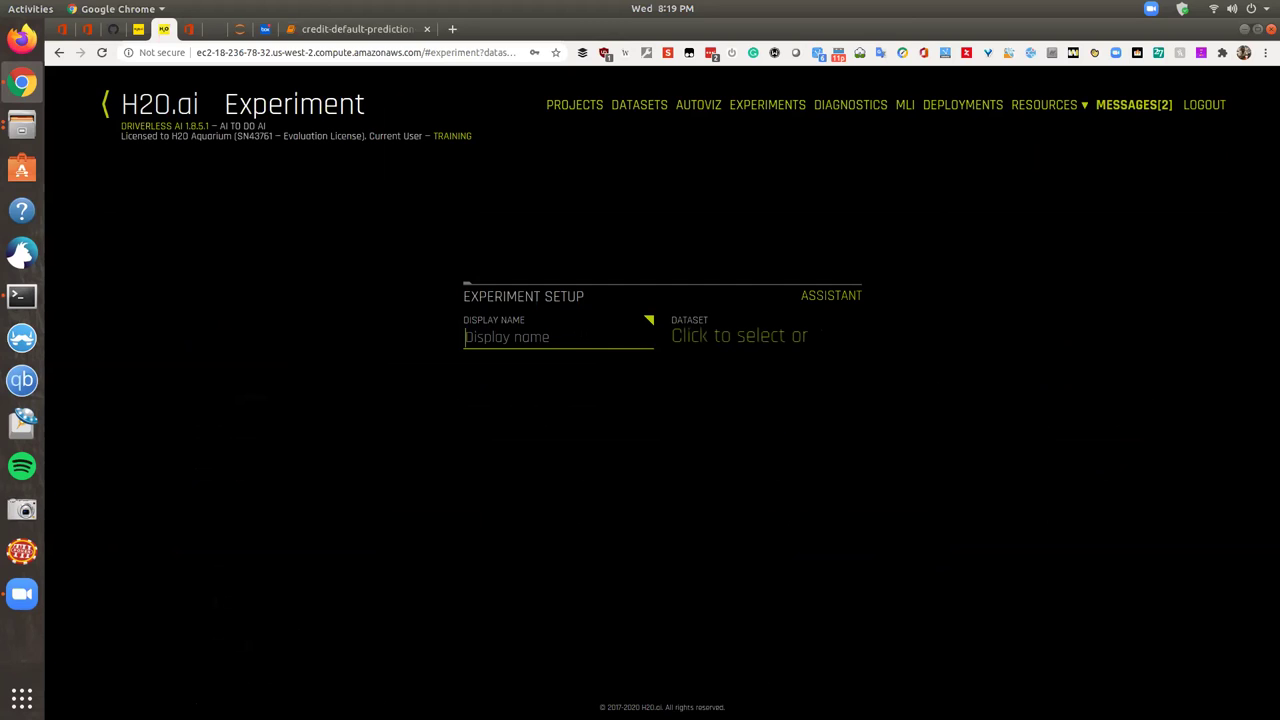
Enter 'cc' as the display name and pick Default from the Target Column list.
{"action": "type", "text": "cc"}
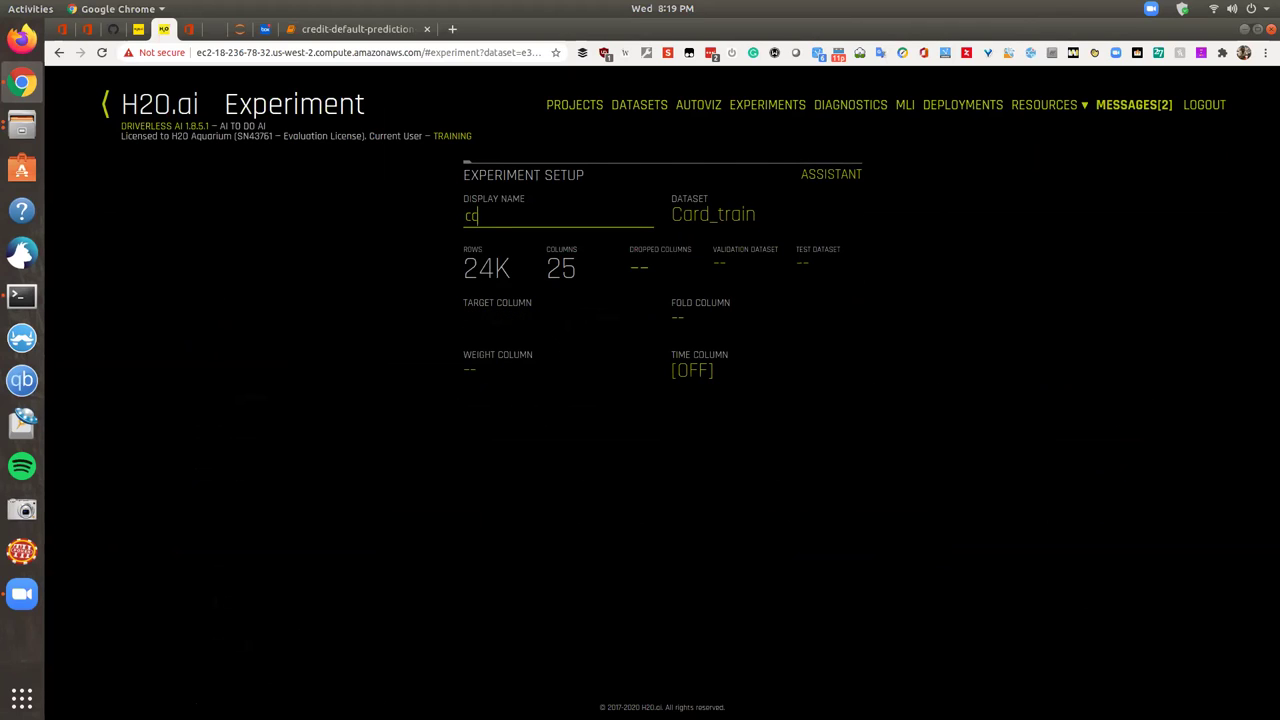
{"action": "left_click", "coordinate": [522, 330]}
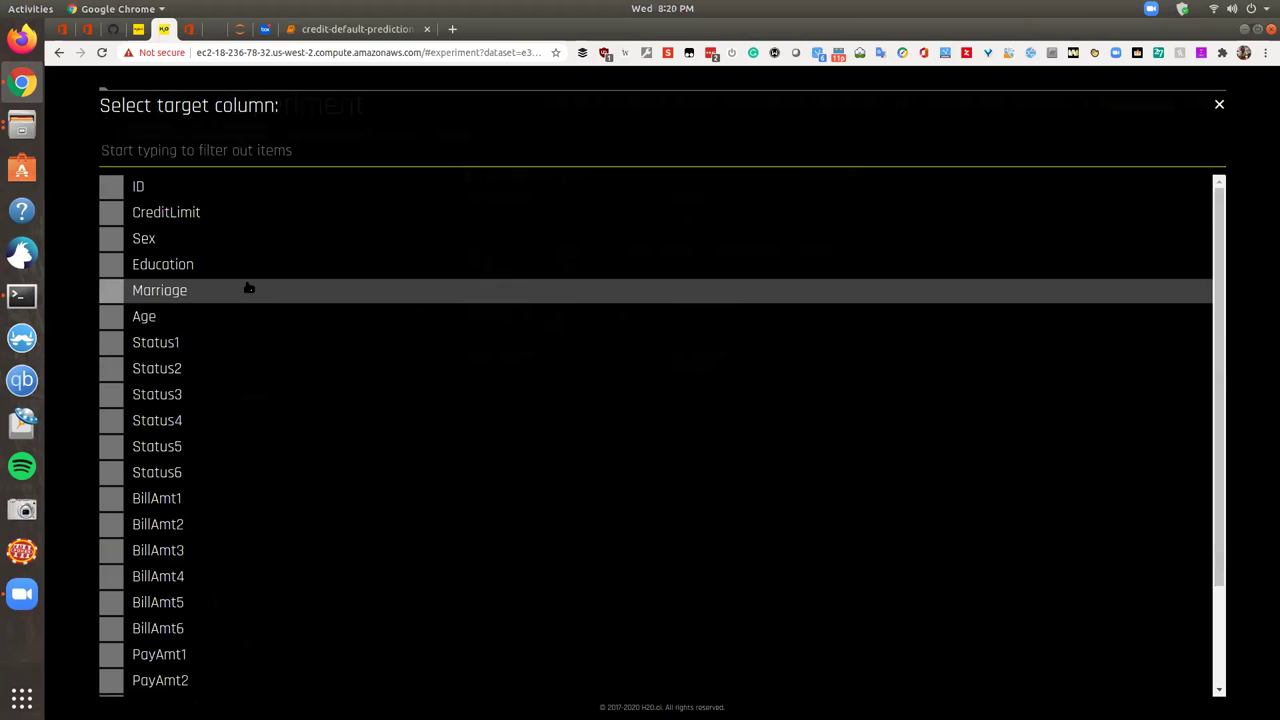
{"action": "scroll", "coordinate": [400, 342], "scroll_direction": "down", "scroll_amount": 2}
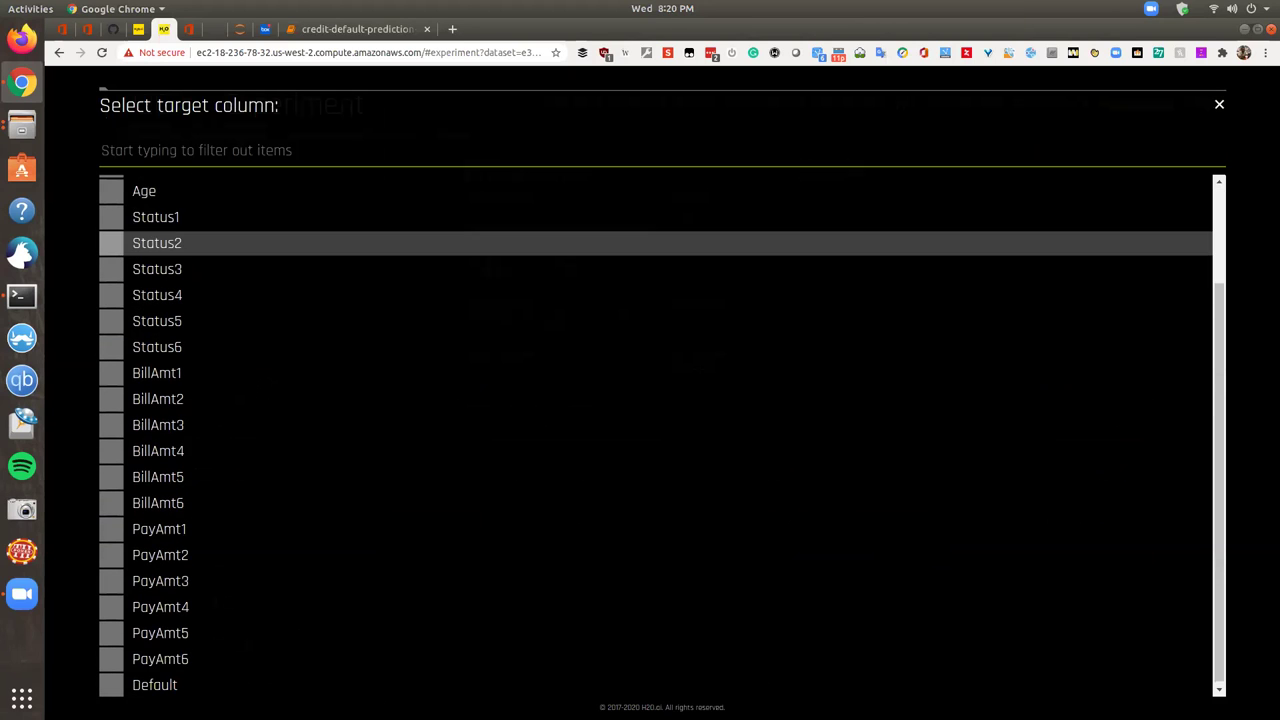
{"action": "left_click", "coordinate": [400, 680]}
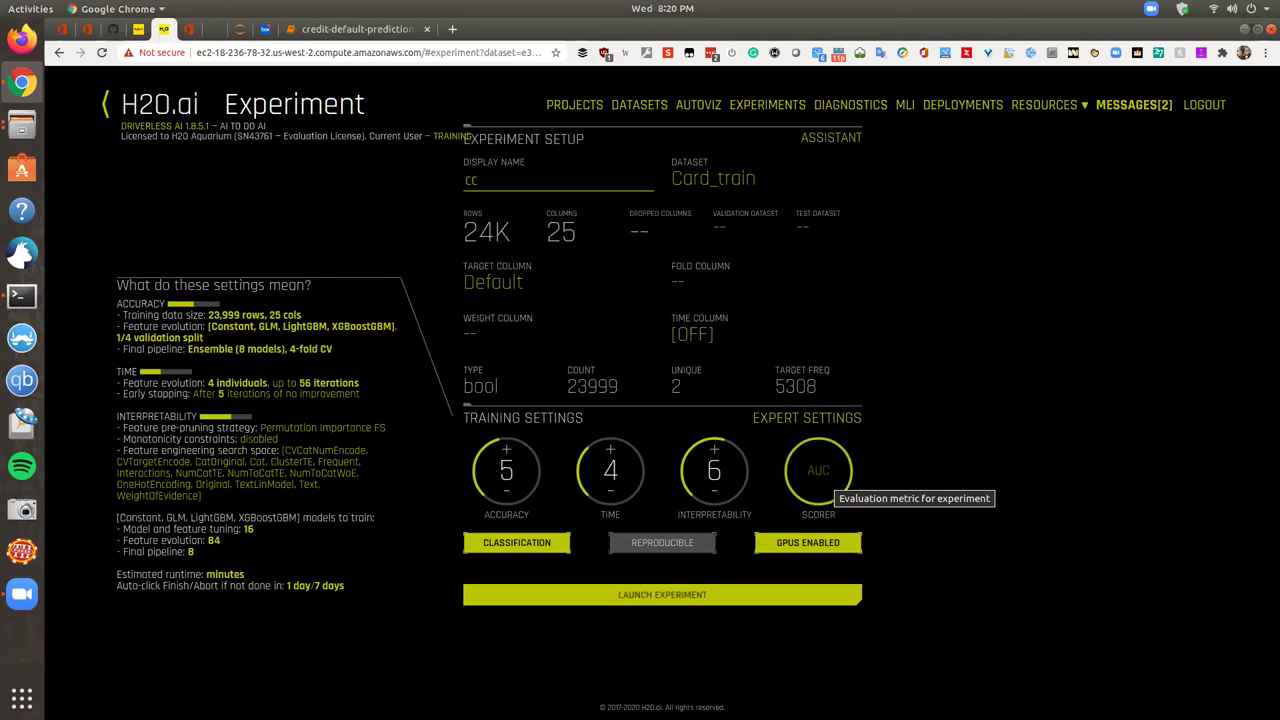
{"action": "left_click", "coordinate": [818, 472]}
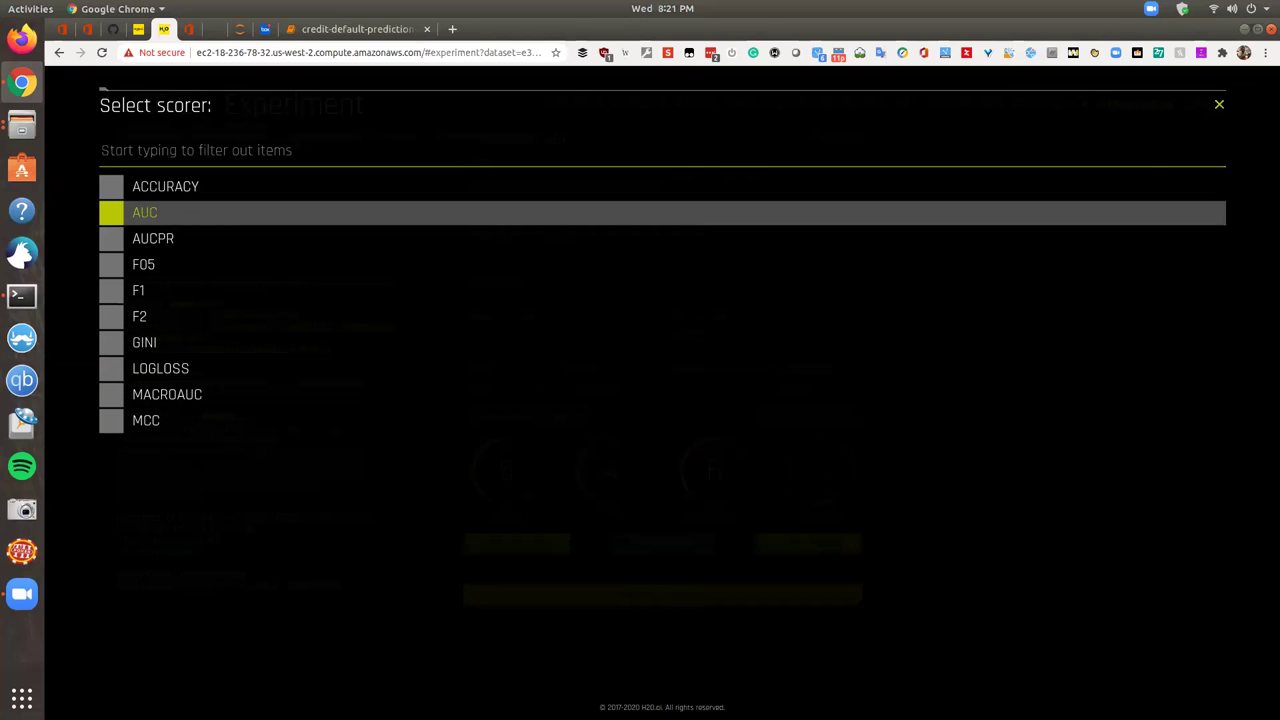
{"action": "left_click", "coordinate": [483, 212]}
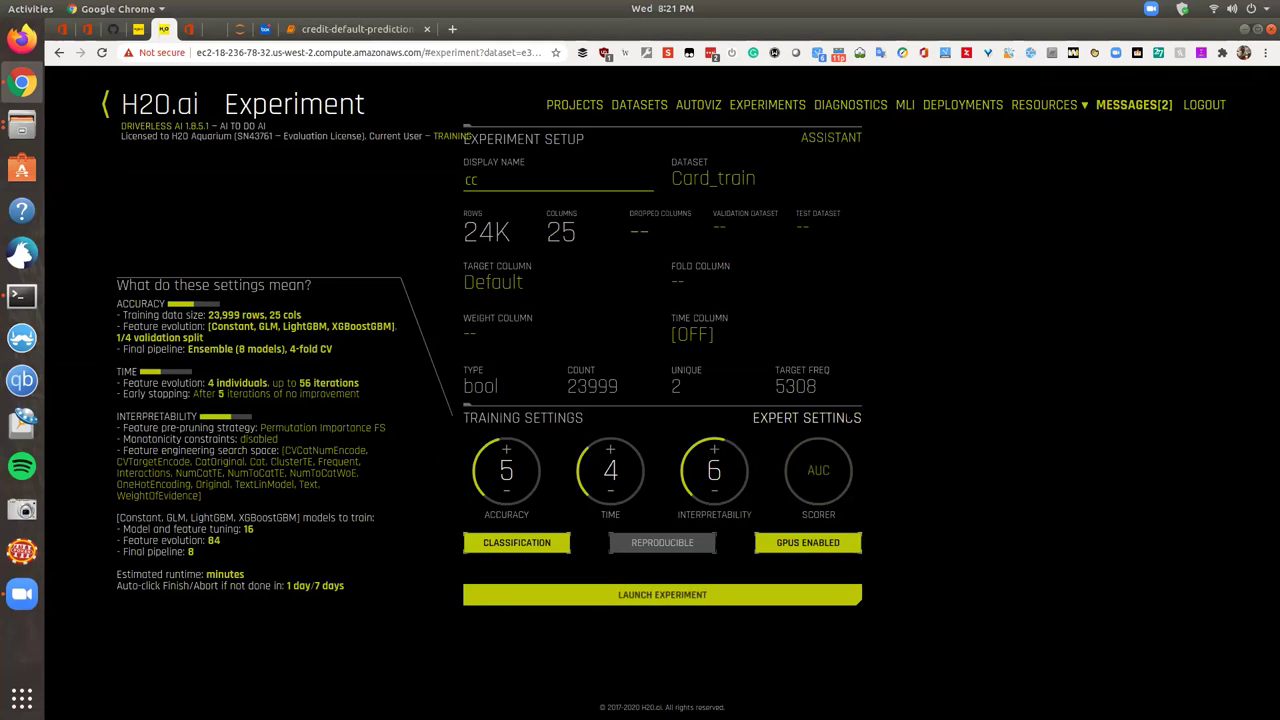
Open Expert Settings and follow Official Recipes to the driverlessai-recipes GitHub repository.
{"action": "left_click", "coordinate": [806, 418]}
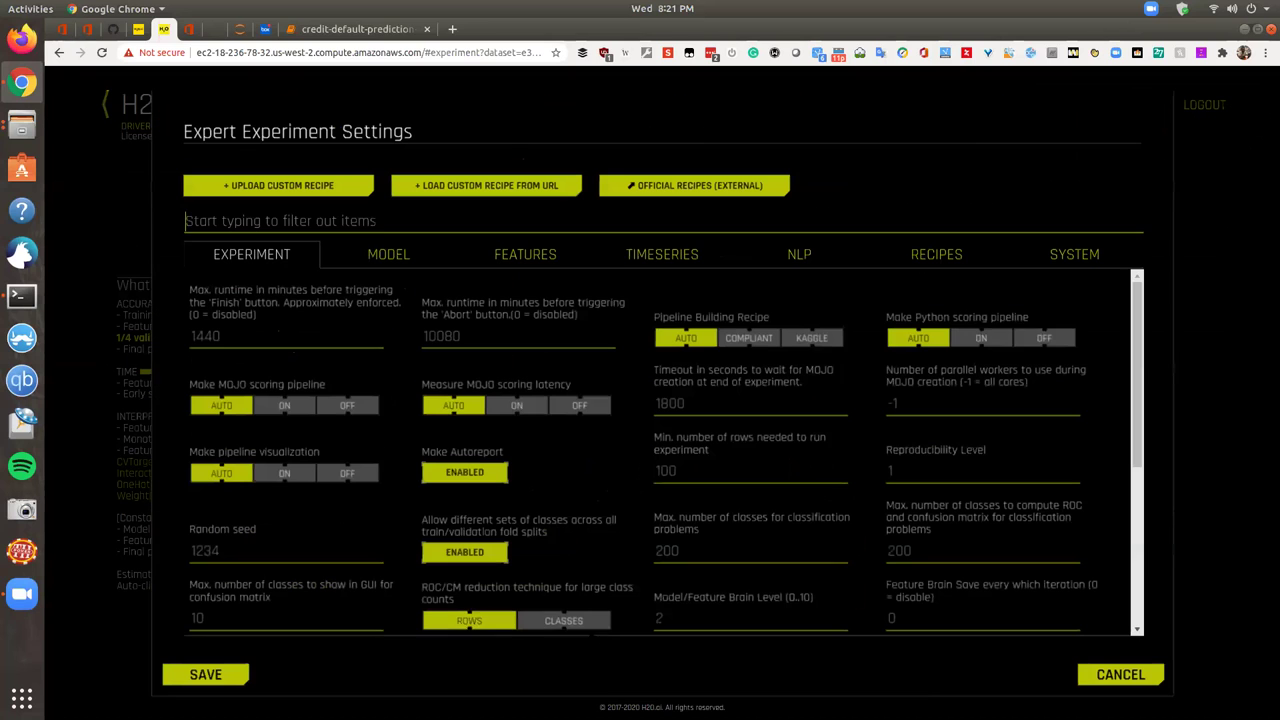
{"action": "left_click", "coordinate": [1120, 674]}
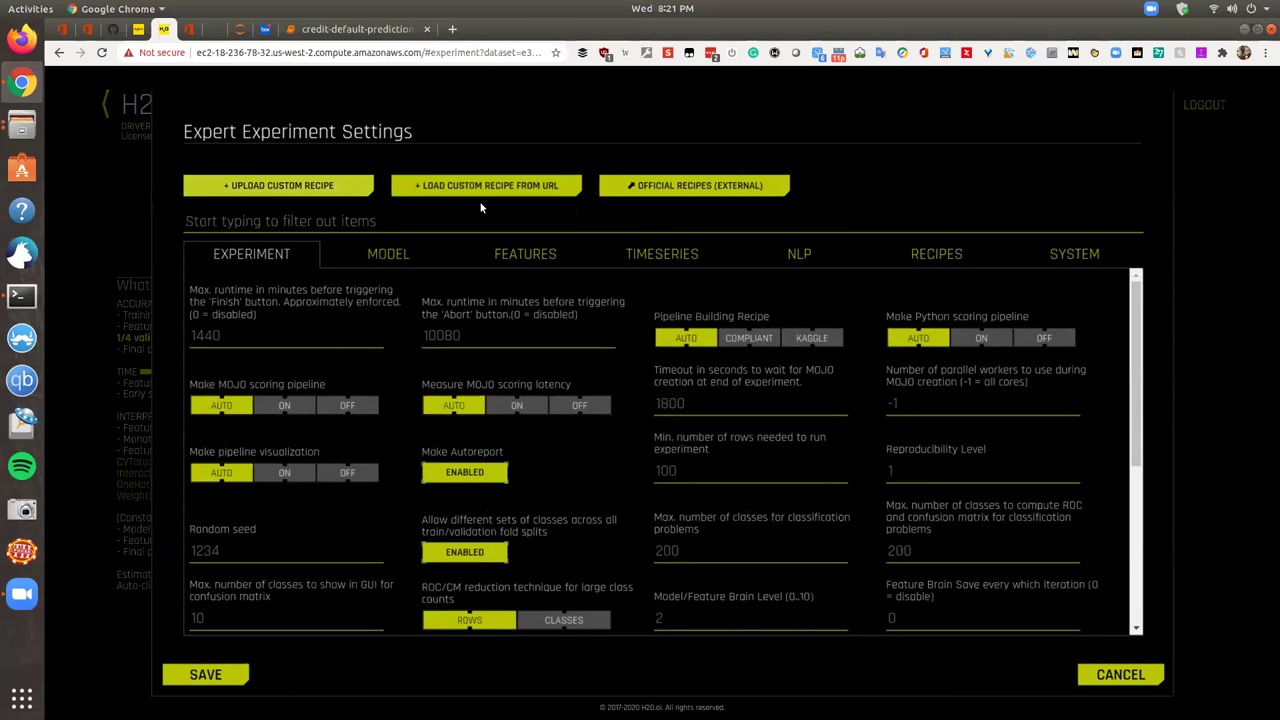
{"action": "left_click", "coordinate": [719, 190]}
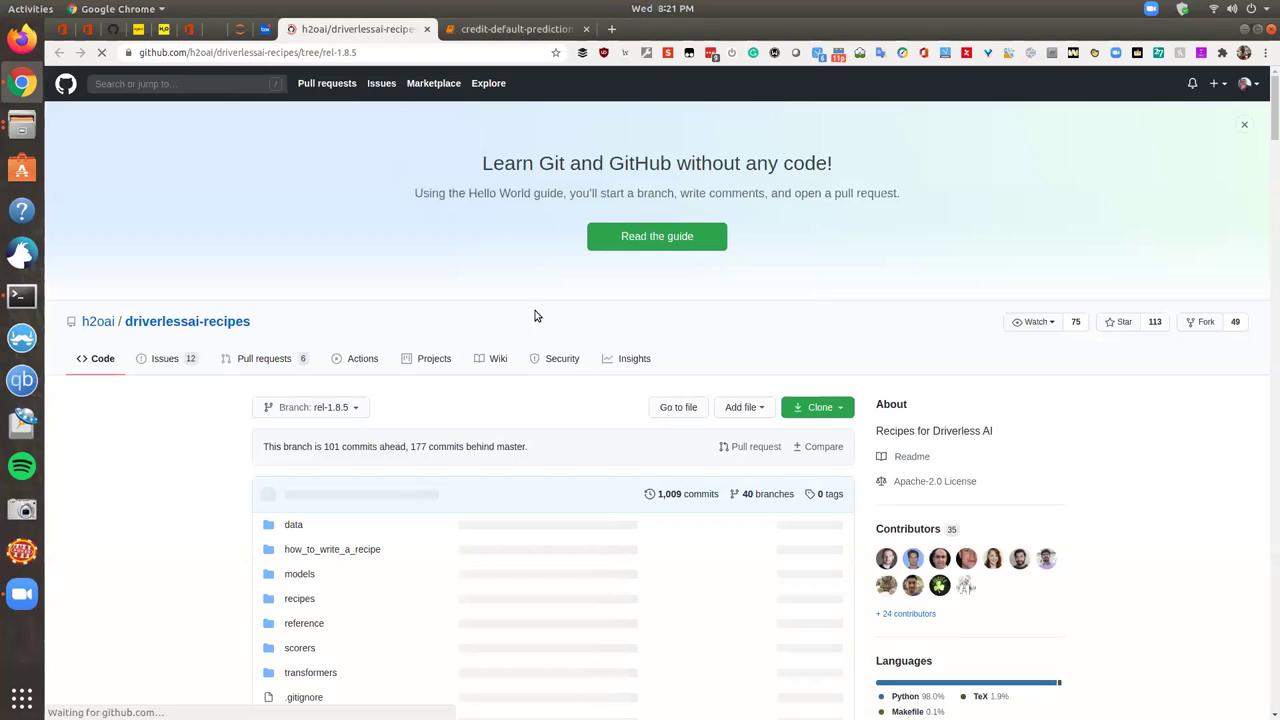
Scroll the rel-1.8.5 recipes README down toward the MODELS > ALGORITHMS section.
{"action": "scroll", "coordinate": [455, 295], "scroll_direction": "down", "scroll_amount": 3}
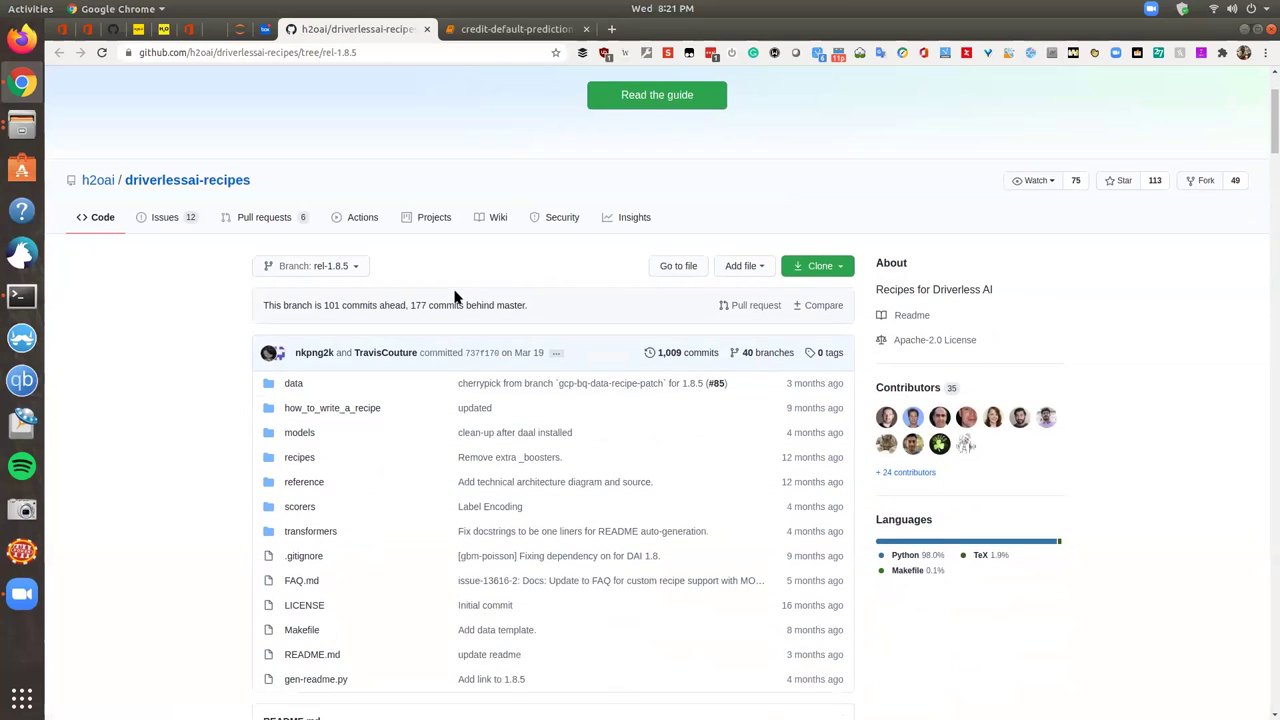
{"action": "scroll", "coordinate": [455, 298], "scroll_direction": "down", "scroll_amount": 2}
{"action": "scroll", "coordinate": [340, 545], "scroll_direction": "down", "scroll_amount": 8}
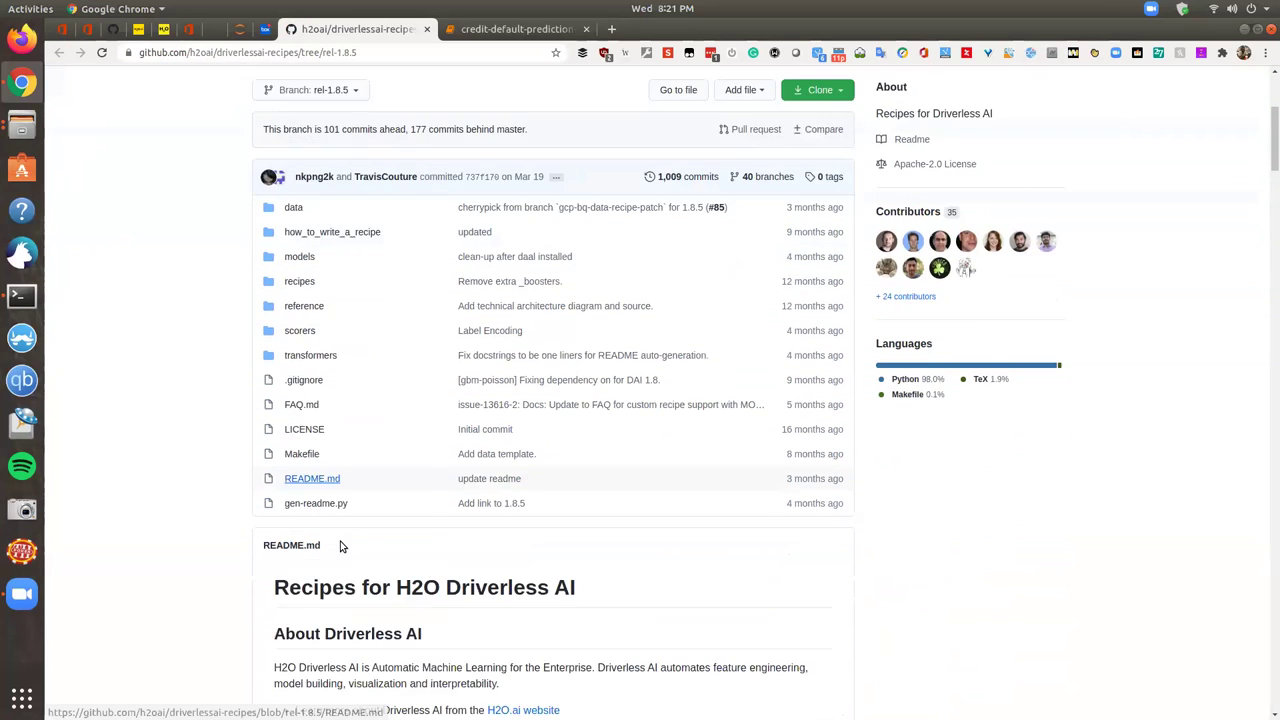
{"action": "scroll", "coordinate": [340, 545], "scroll_direction": "down", "scroll_amount": 10}
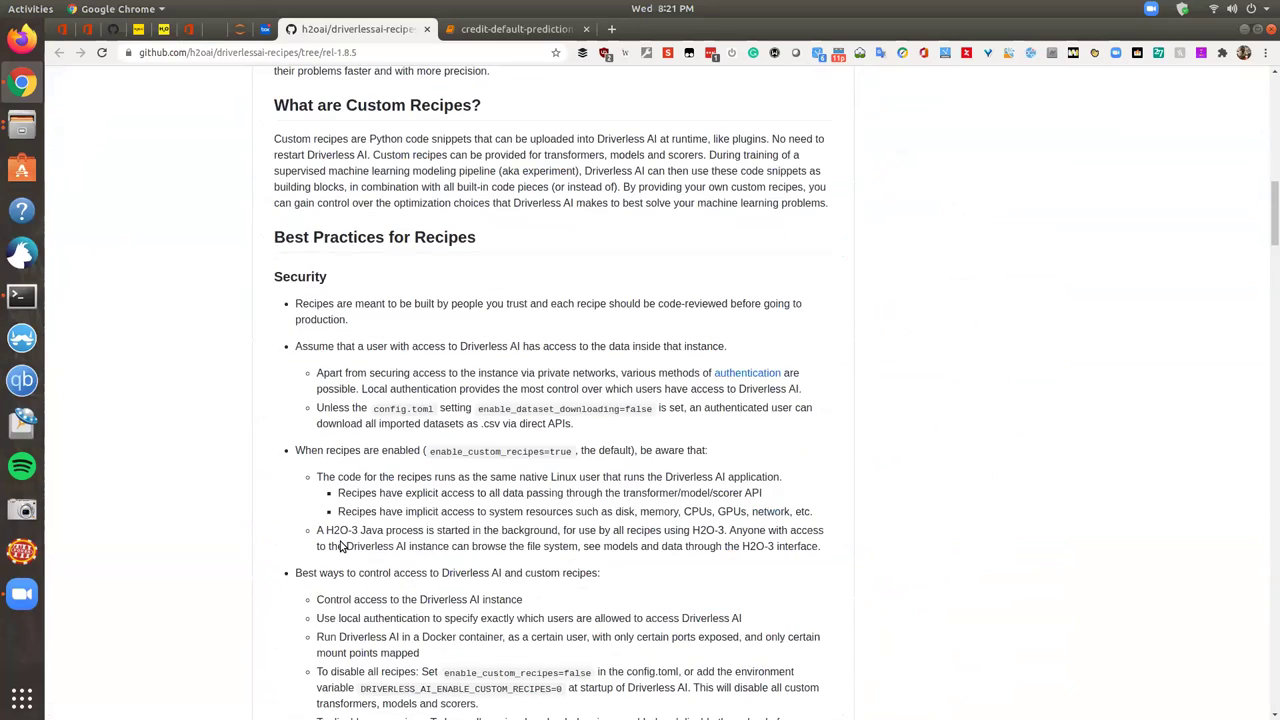
{"action": "scroll", "coordinate": [352, 285], "scroll_direction": "down", "scroll_amount": 5}
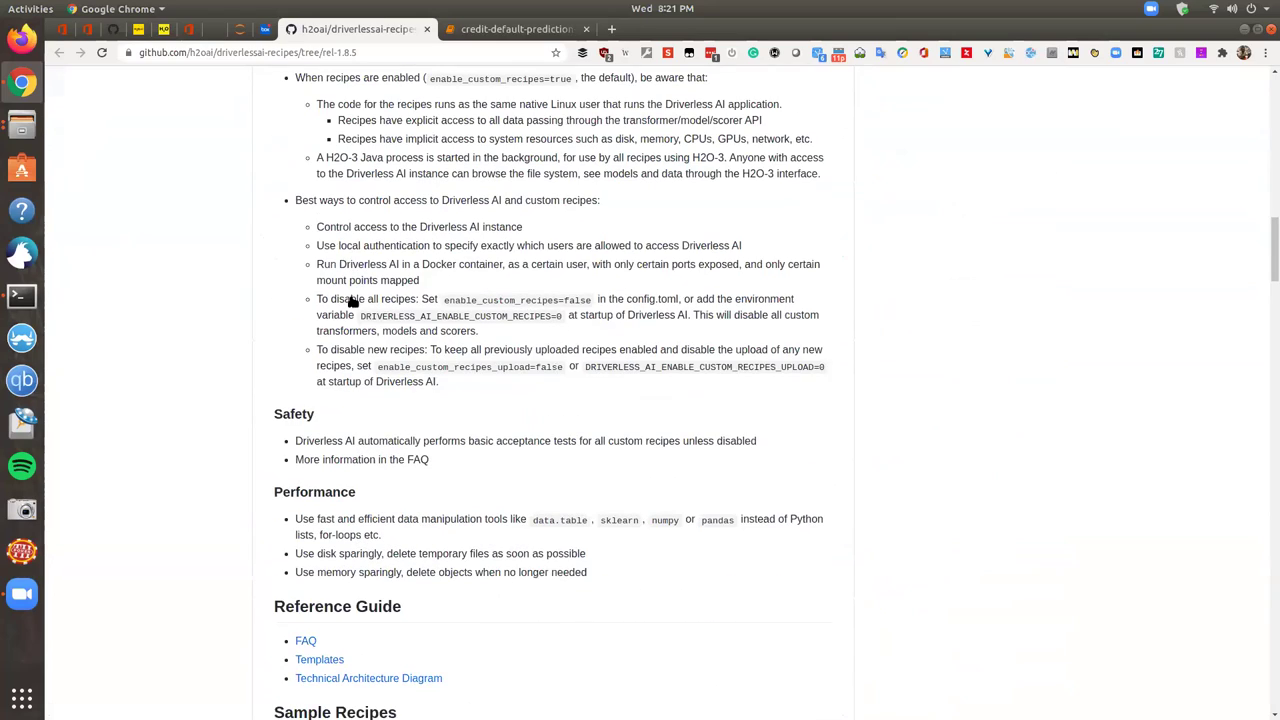
{"action": "scroll", "coordinate": [377, 346], "scroll_direction": "down", "scroll_amount": 5}
{"action": "scroll", "coordinate": [377, 347], "scroll_direction": "down", "scroll_amount": 5}
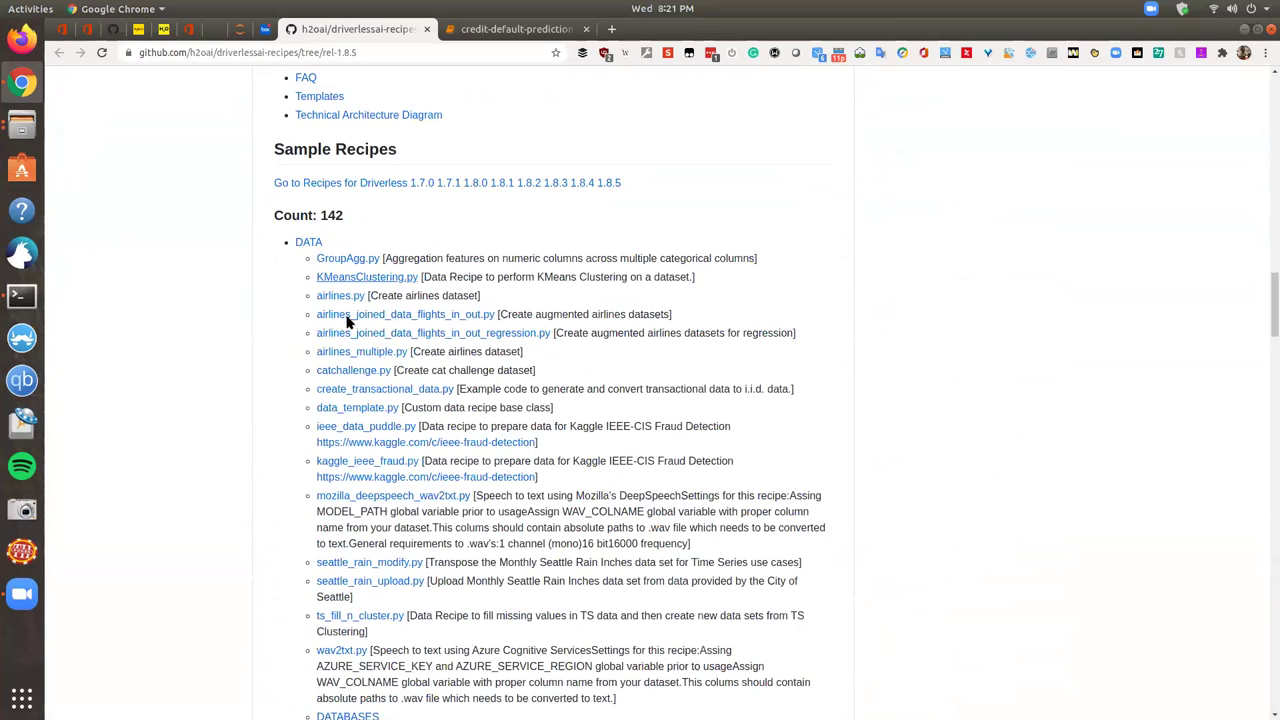
{"action": "scroll", "coordinate": [449, 390], "scroll_direction": "down", "scroll_amount": 7}
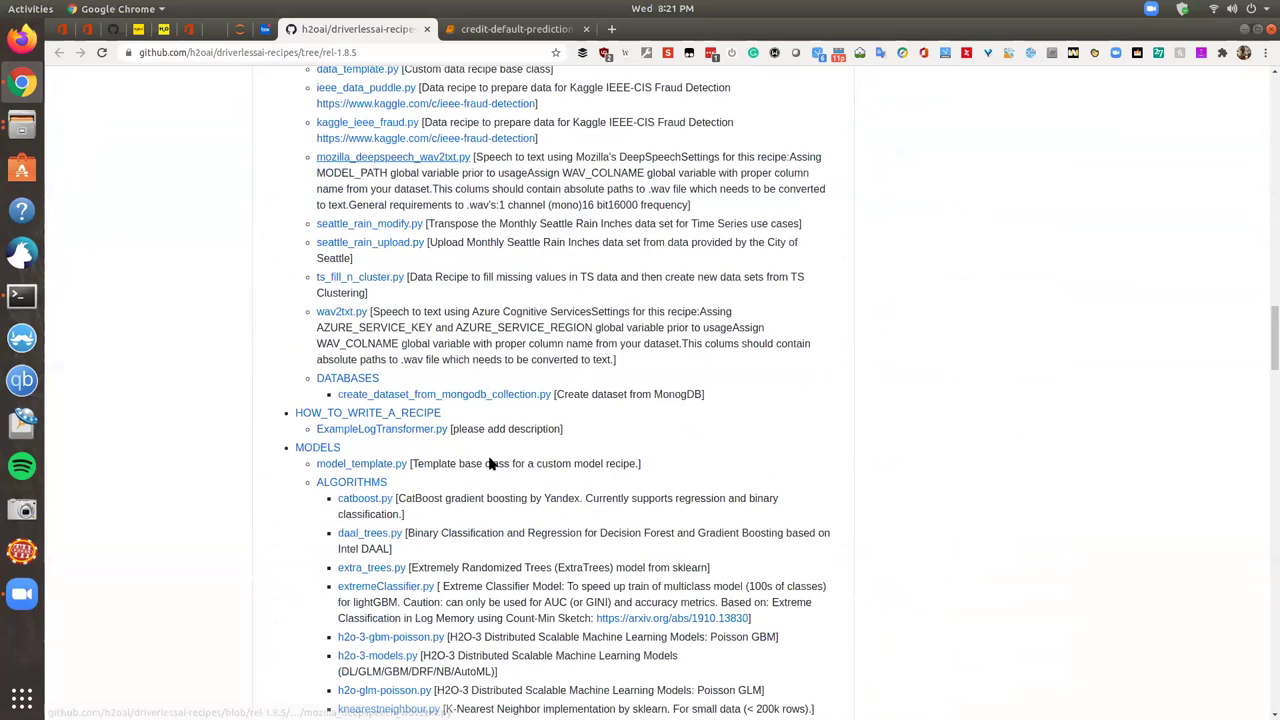
{"action": "scroll", "coordinate": [444, 413], "scroll_direction": "down", "scroll_amount": 4}
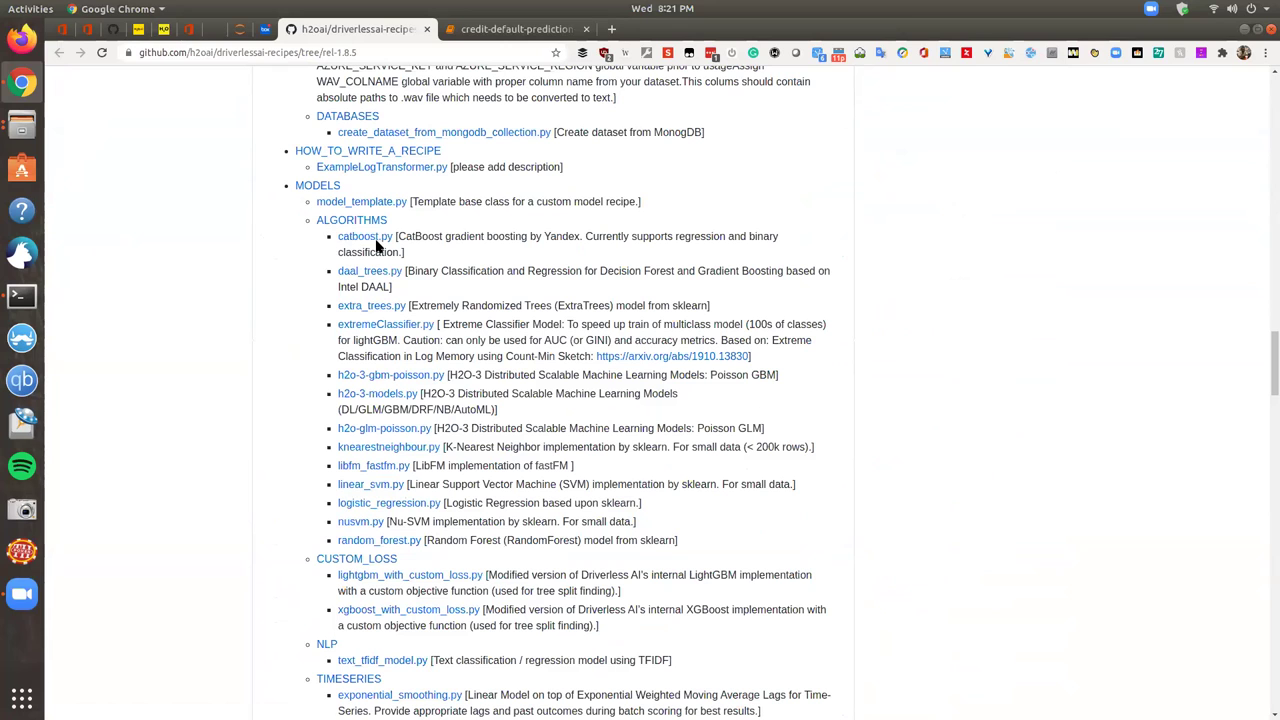
{"action": "left_click_drag", "start_coordinate": [1271, 340], "coordinate": [1268, 433]}
{"action": "scroll", "coordinate": [1270, 490], "scroll_direction": "down", "scroll_amount": 5}
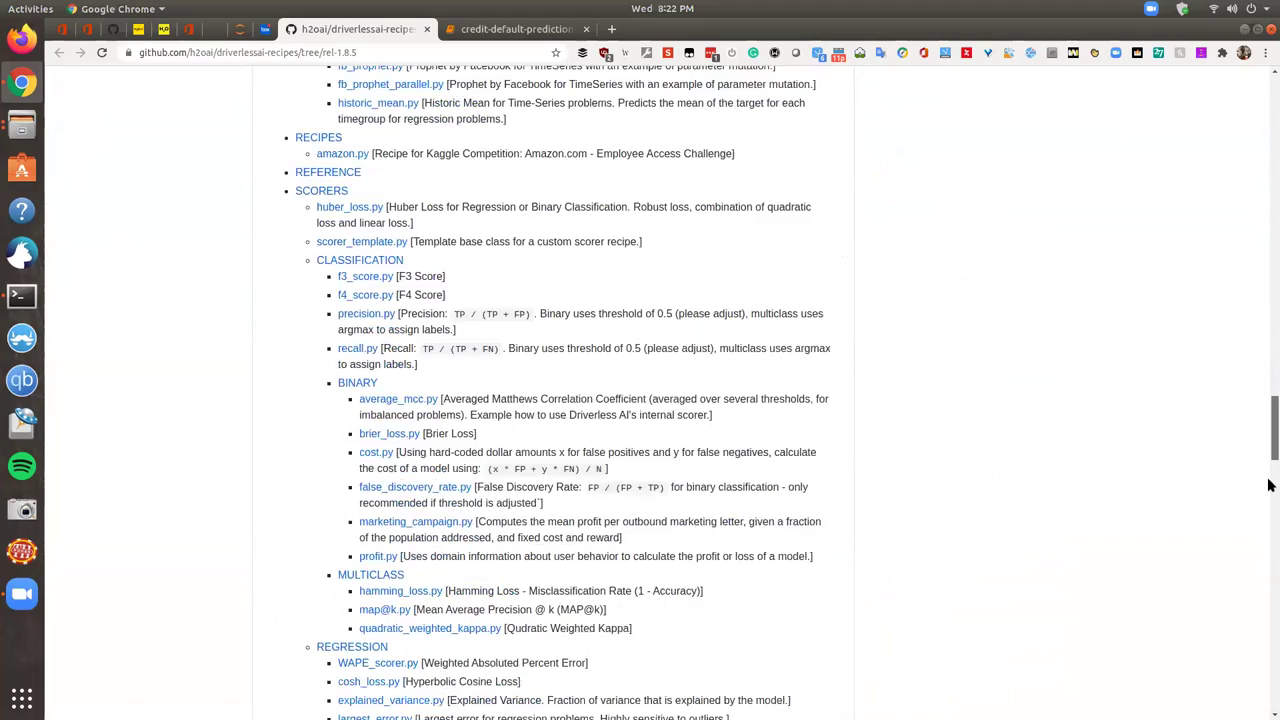
{"action": "scroll", "coordinate": [1268, 502], "scroll_direction": "down", "scroll_amount": 5}
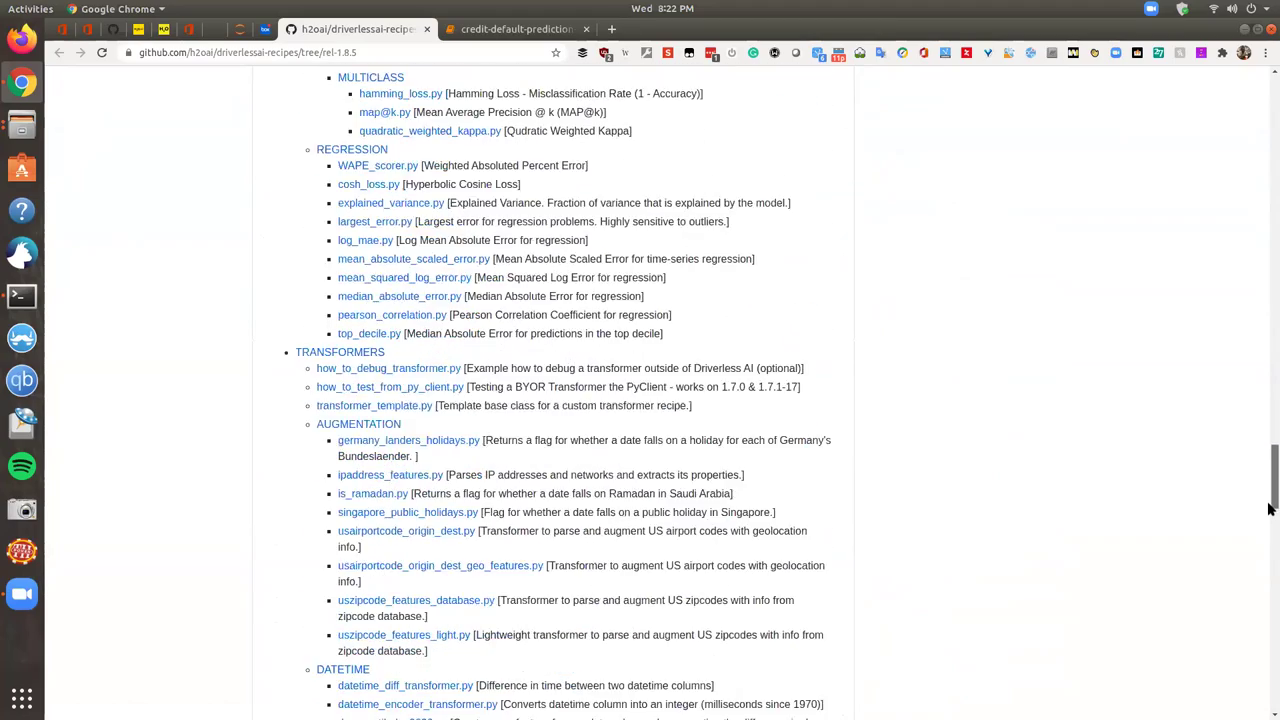
{"action": "scroll", "coordinate": [424, 252], "scroll_direction": "down", "scroll_amount": 1}
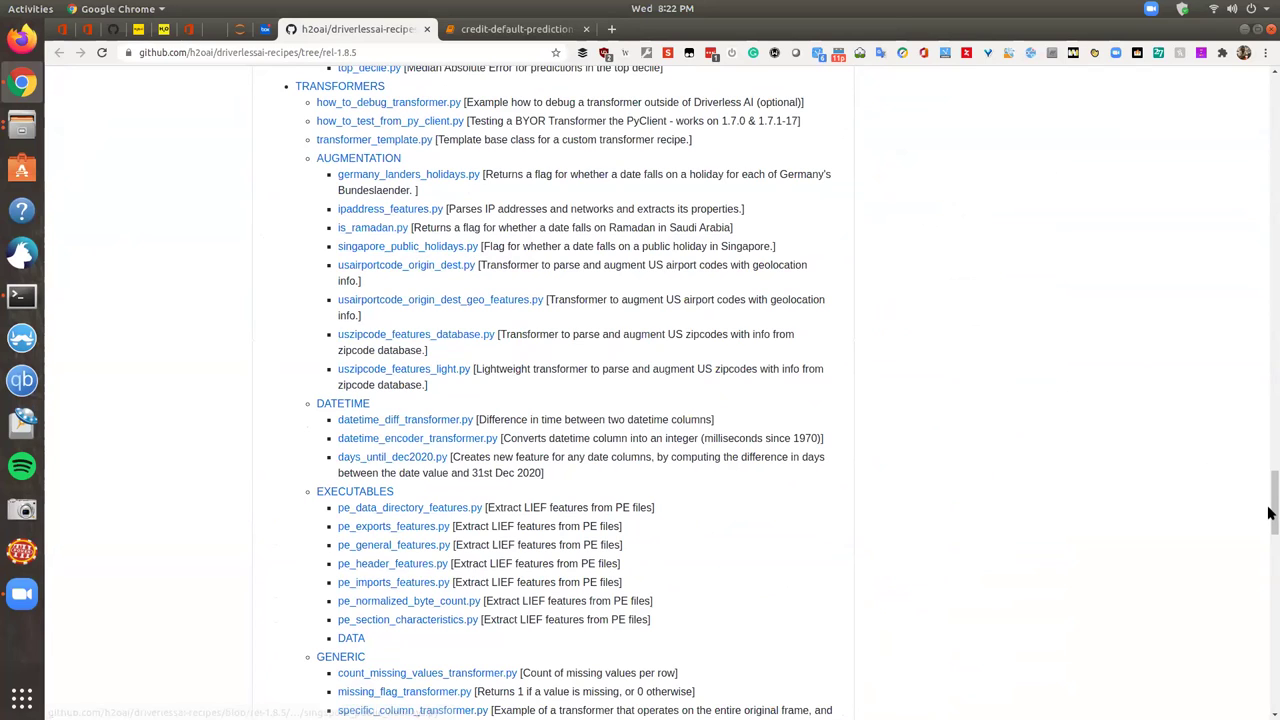
Open catboost.py under MODELS > ALGORITHMS and view its raw source.
{"action": "scroll", "coordinate": [1268, 513], "scroll_direction": "up", "scroll_amount": 3}
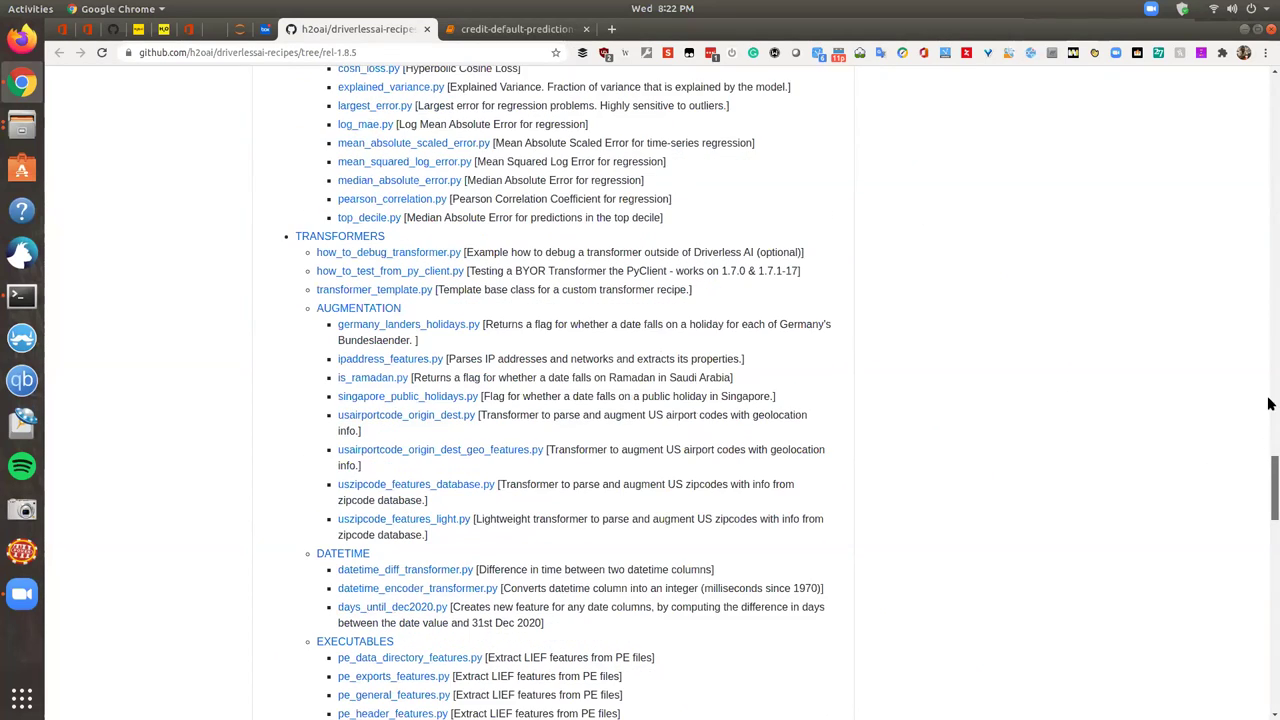
{"action": "scroll", "coordinate": [1268, 403], "scroll_direction": "up", "scroll_amount": 5}
{"action": "scroll", "coordinate": [1268, 348], "scroll_direction": "up", "scroll_amount": 4}
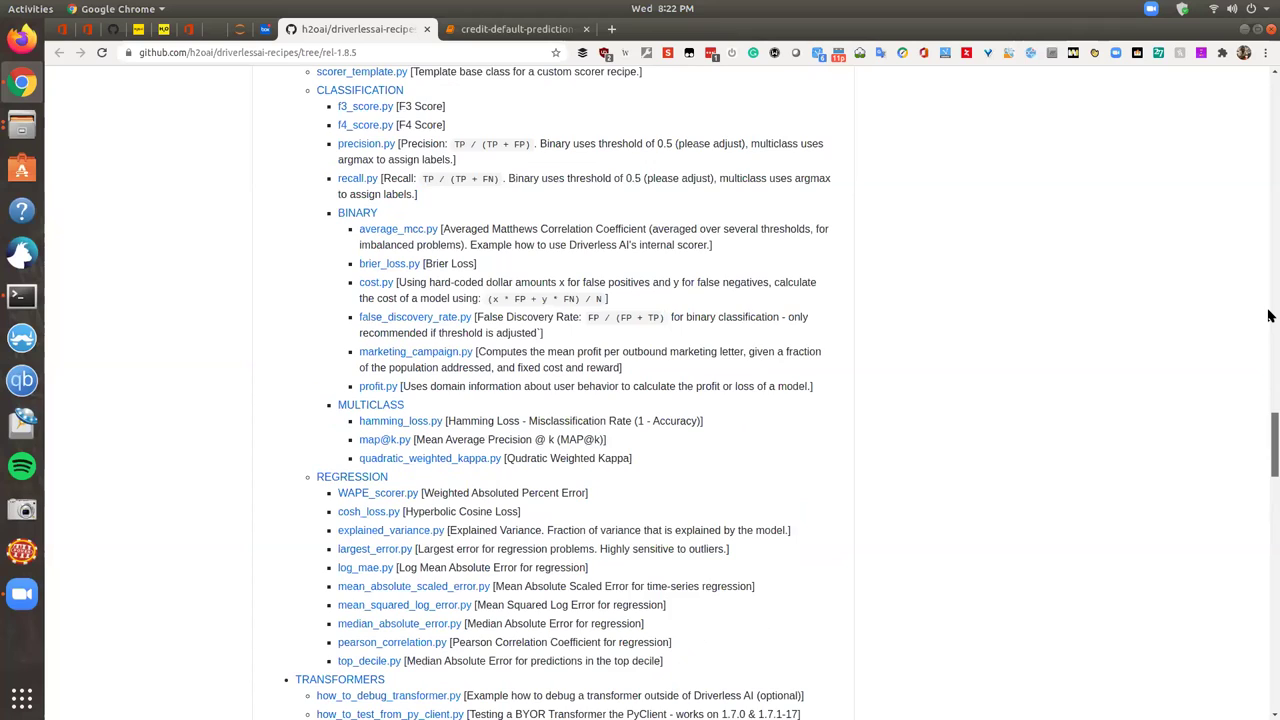
{"action": "scroll", "coordinate": [1268, 316], "scroll_direction": "up", "scroll_amount": 10}
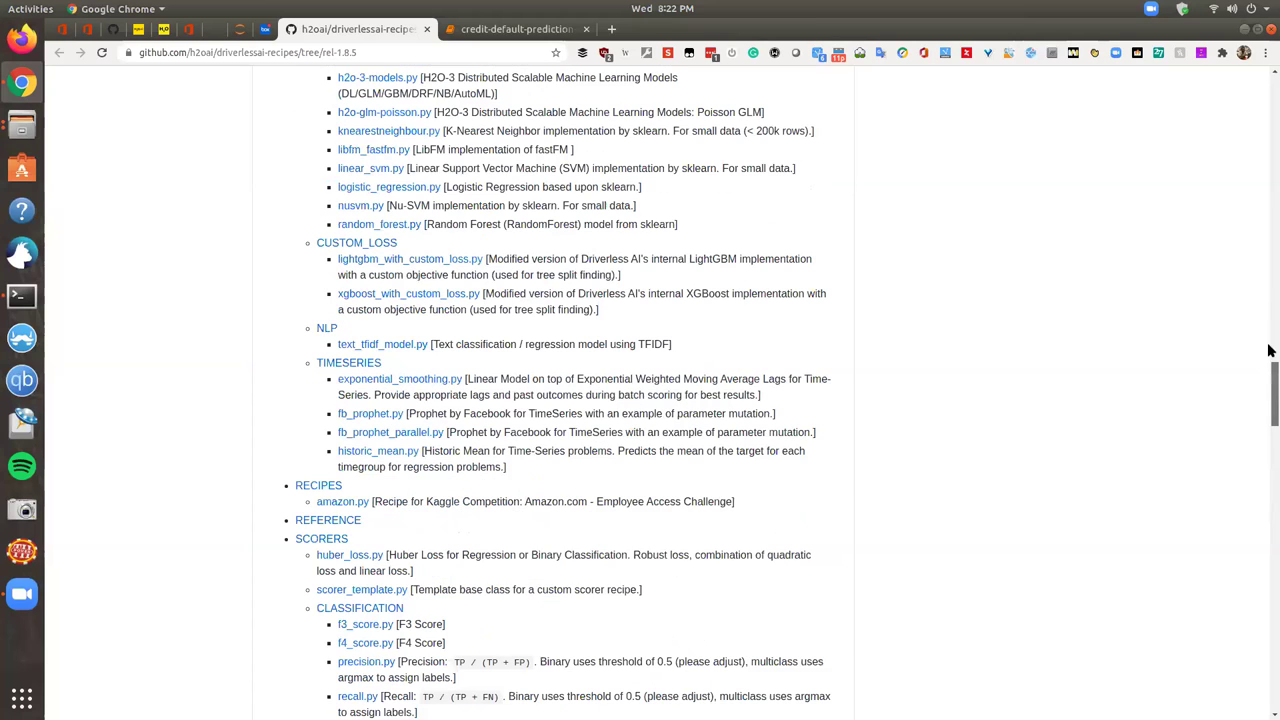
{"action": "scroll", "coordinate": [1268, 348], "scroll_direction": "up", "scroll_amount": 12}
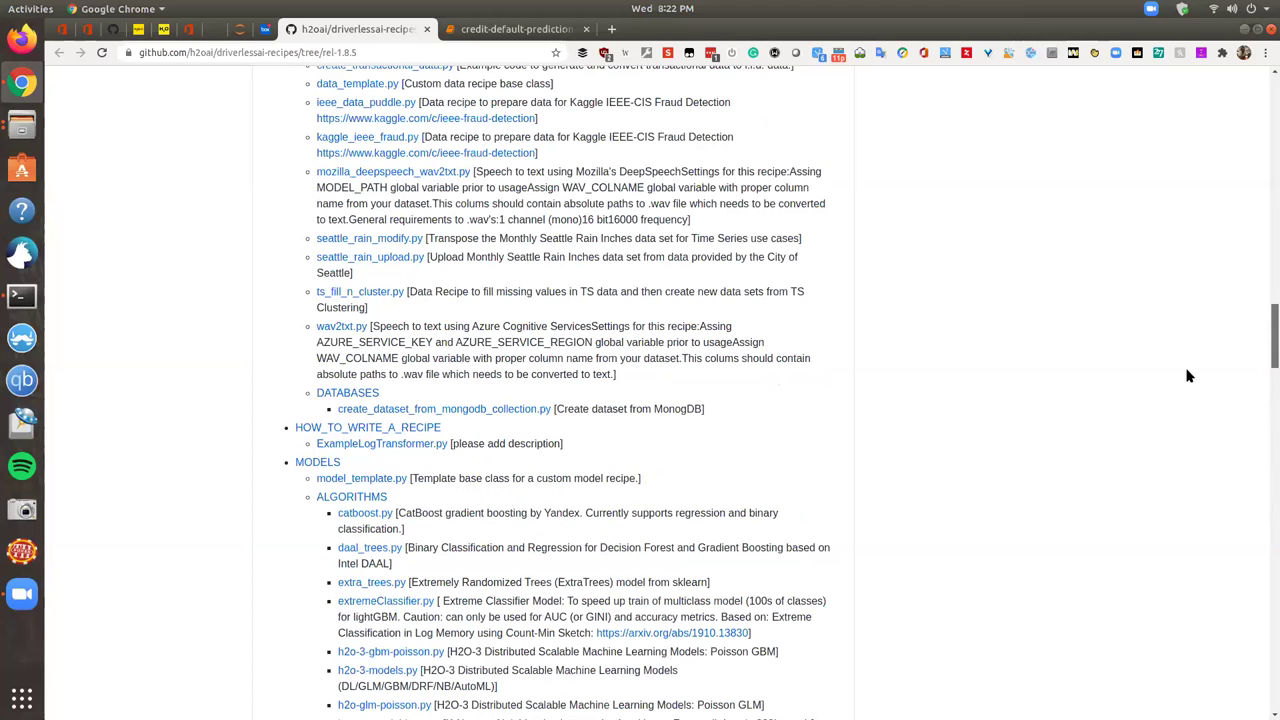
{"action": "scroll", "coordinate": [410, 406], "scroll_direction": "up", "scroll_amount": 4}
{"action": "scroll", "coordinate": [417, 402], "scroll_direction": "up", "scroll_amount": 3}
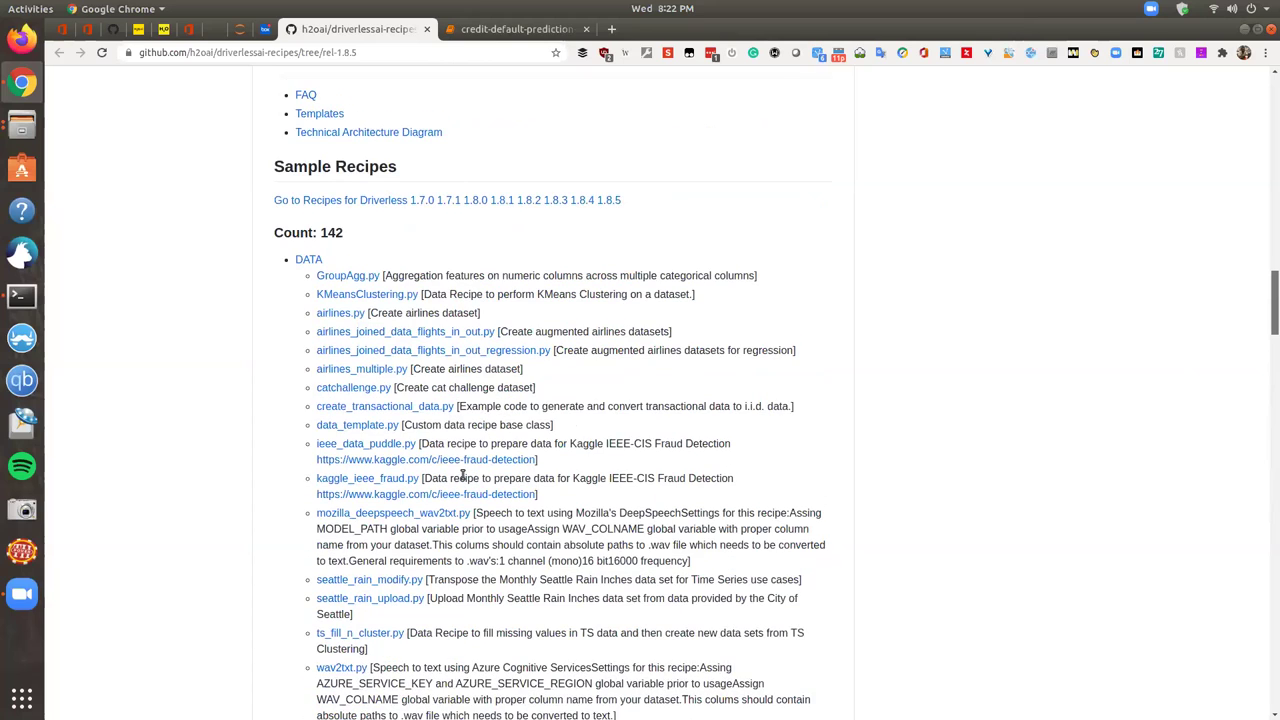
{"action": "scroll", "coordinate": [432, 441], "scroll_direction": "down", "scroll_amount": 11}
{"action": "scroll", "coordinate": [440, 416], "scroll_direction": "down", "scroll_amount": 1}
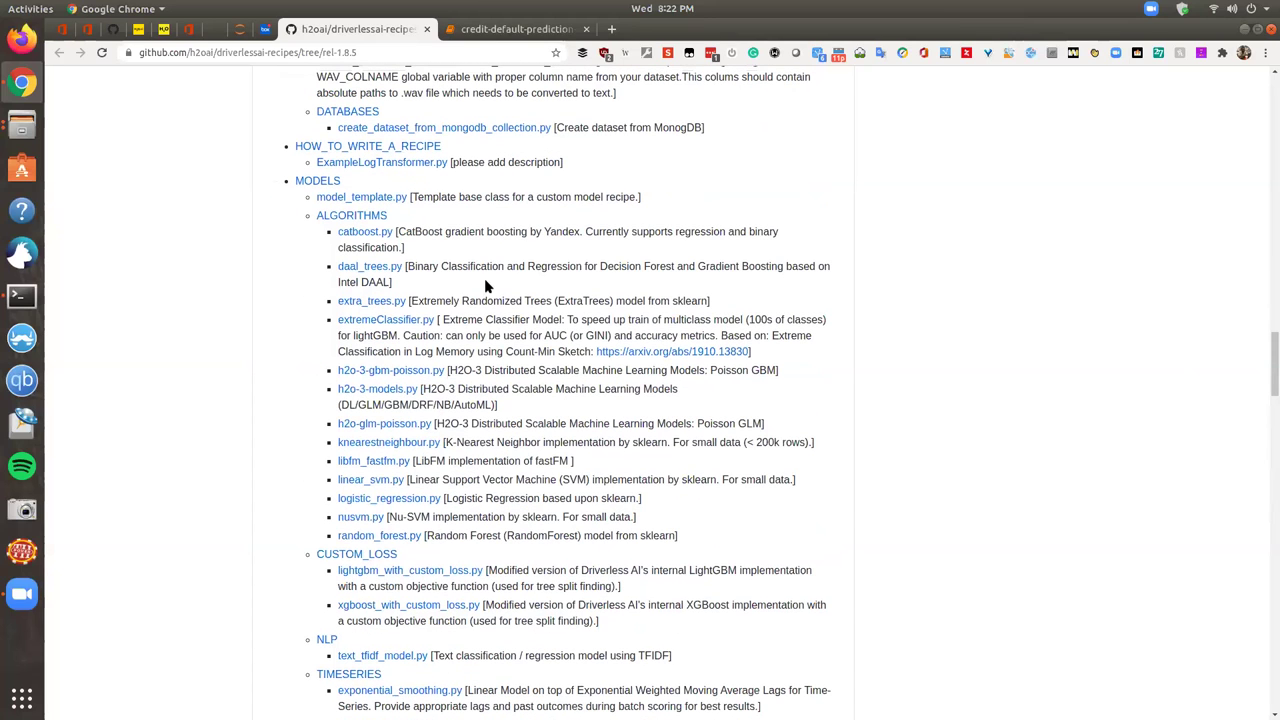
{"action": "scroll", "coordinate": [356, 272], "scroll_direction": "up", "scroll_amount": 1}
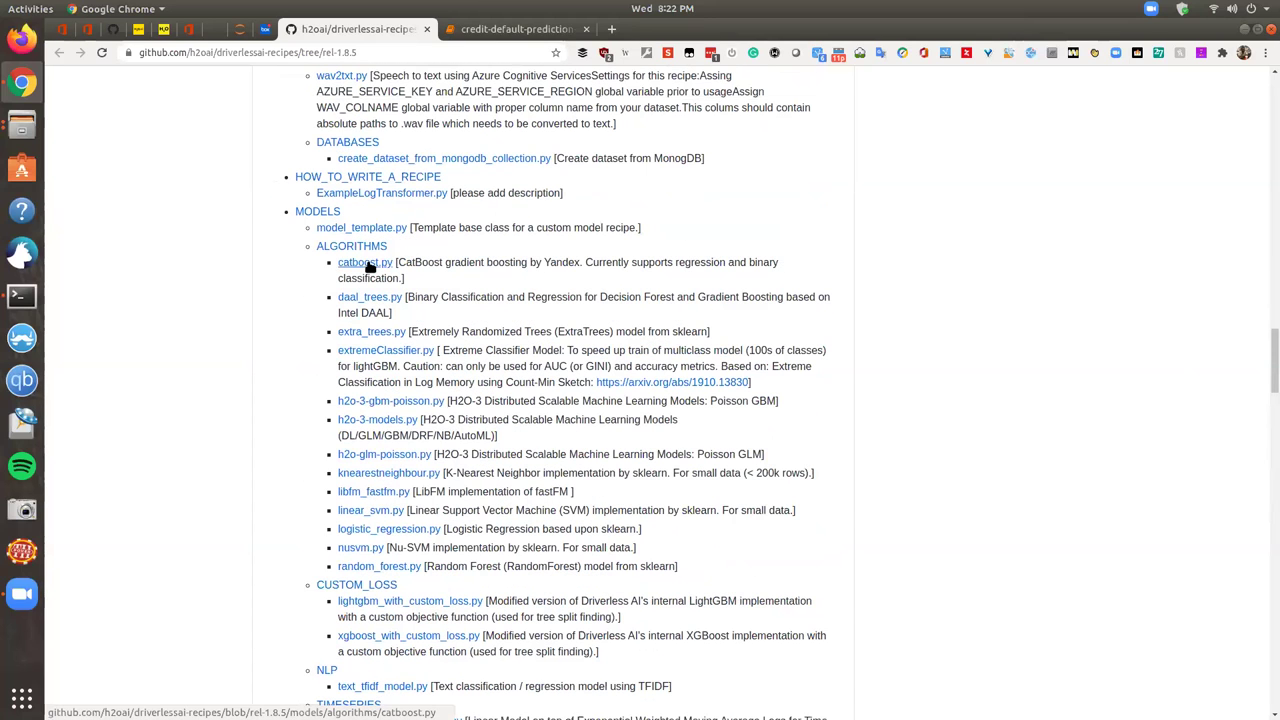
{"action": "left_click", "coordinate": [430, 260]}
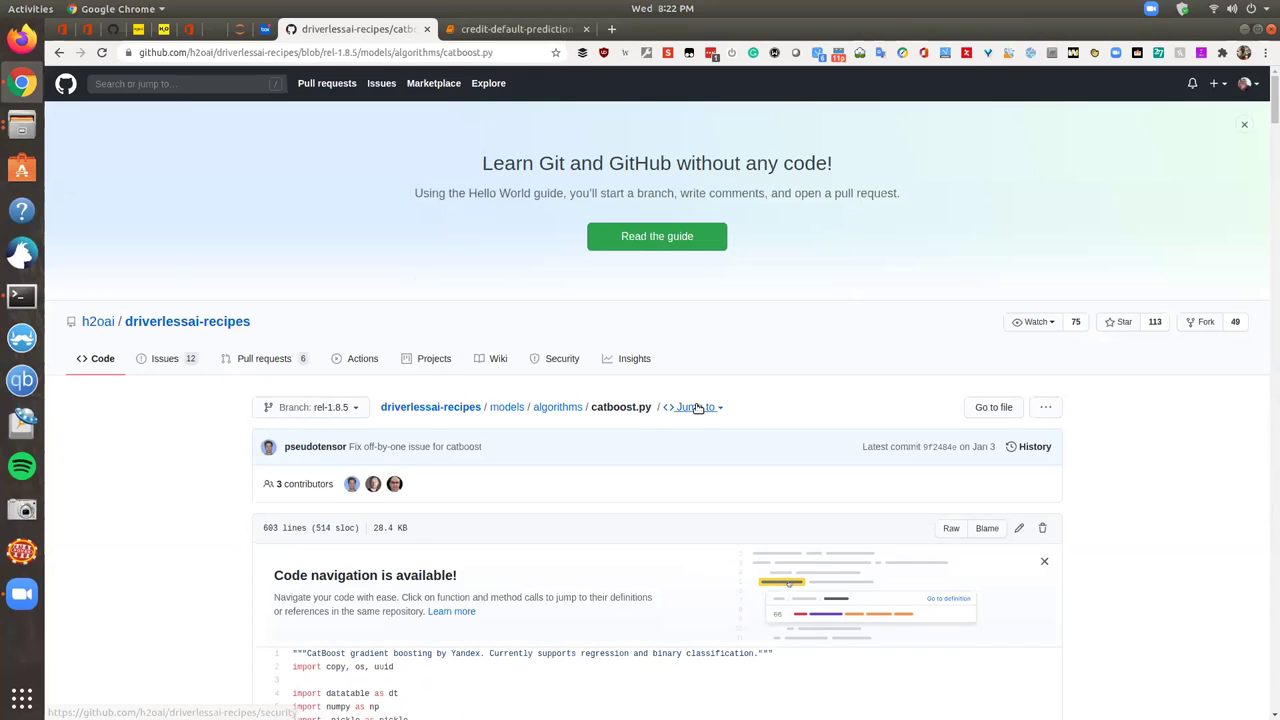
{"action": "scroll", "coordinate": [977, 264], "scroll_direction": "down", "scroll_amount": 5}
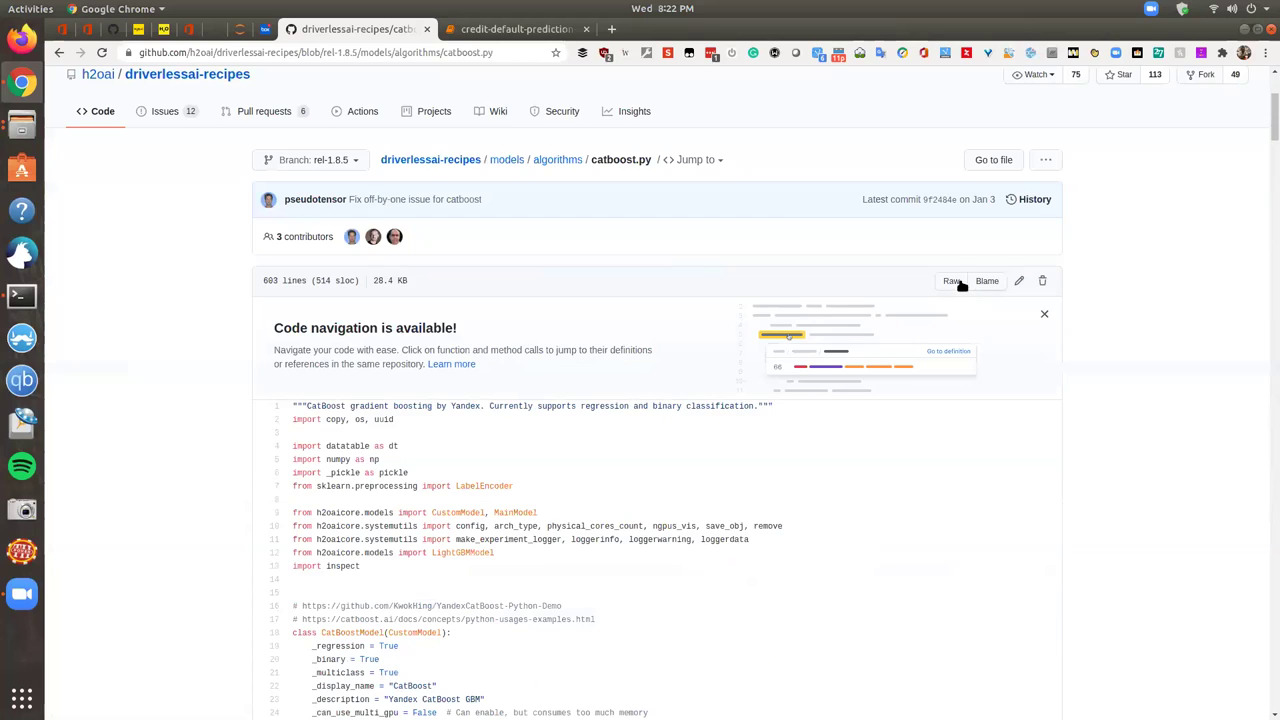
{"action": "left_click", "coordinate": [950, 282]}
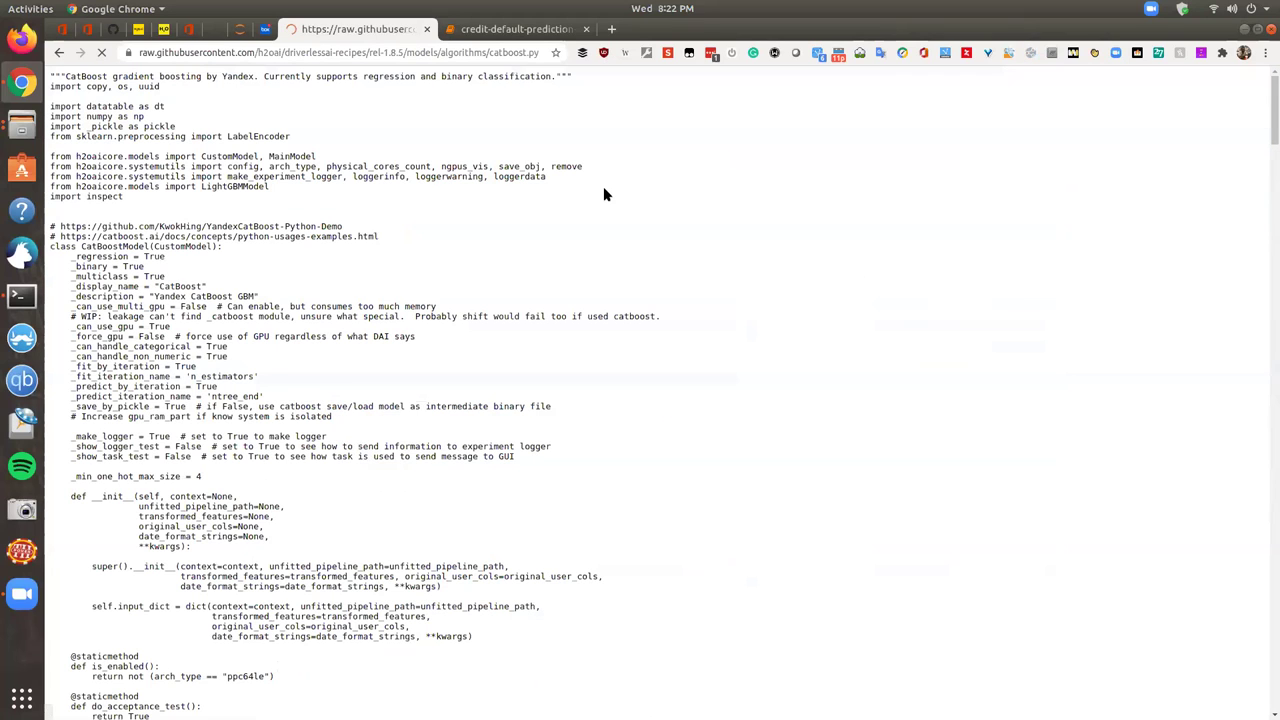
Load catboost.py into Driverless AI as a custom recipe from its copied raw GitHub URL.
{"action": "key", "text": "ctrl+l"}
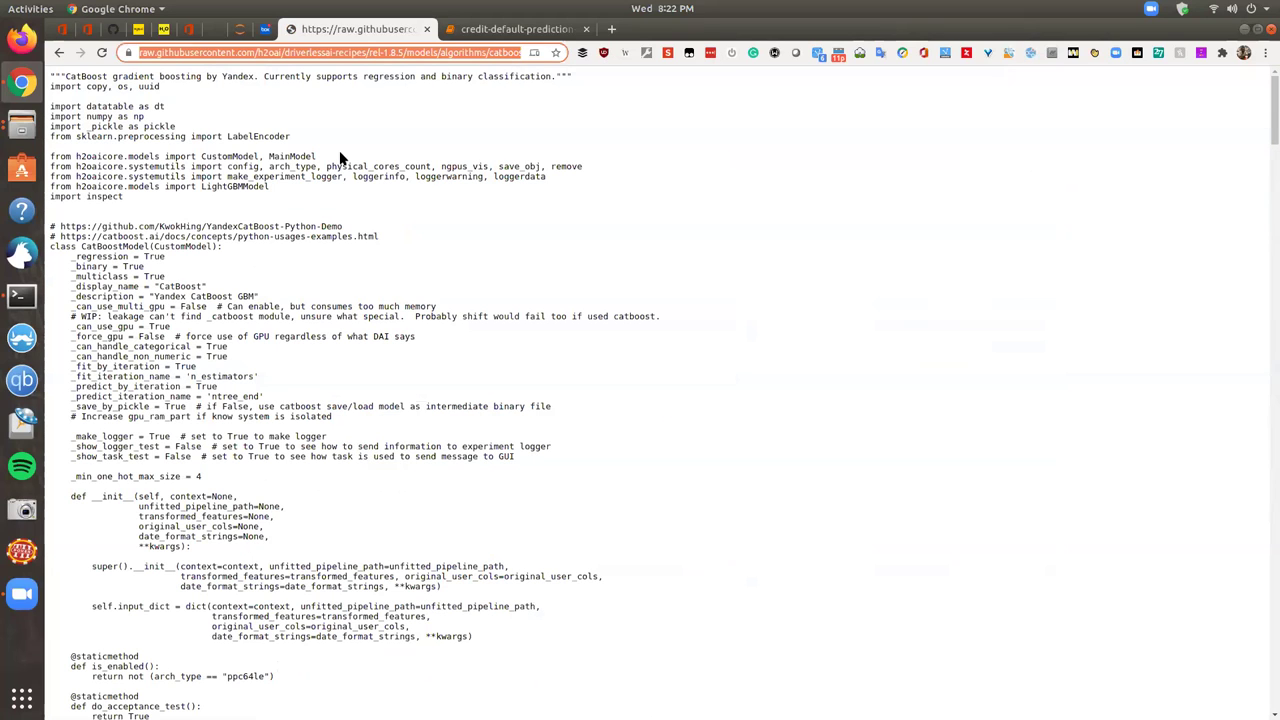
{"action": "left_click", "coordinate": [164, 30]}
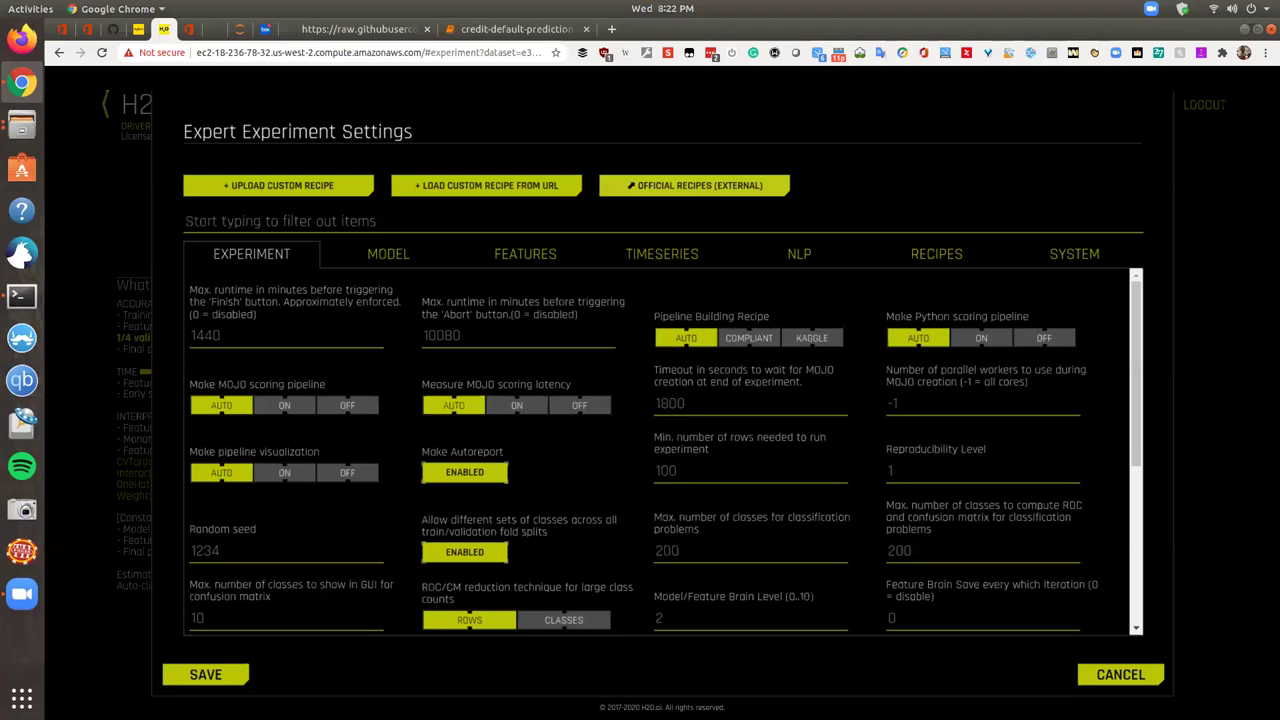
{"action": "left_click", "coordinate": [486, 185]}
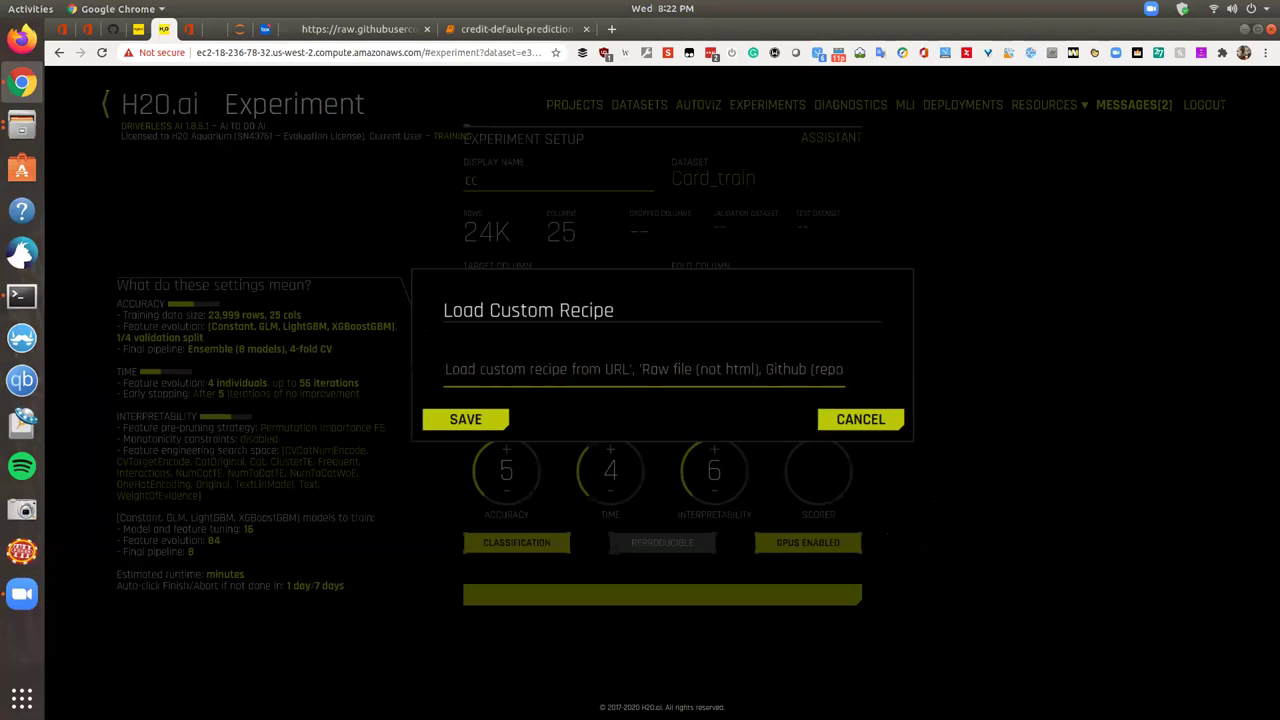
{"action": "key", "text": "ctrl+v"}
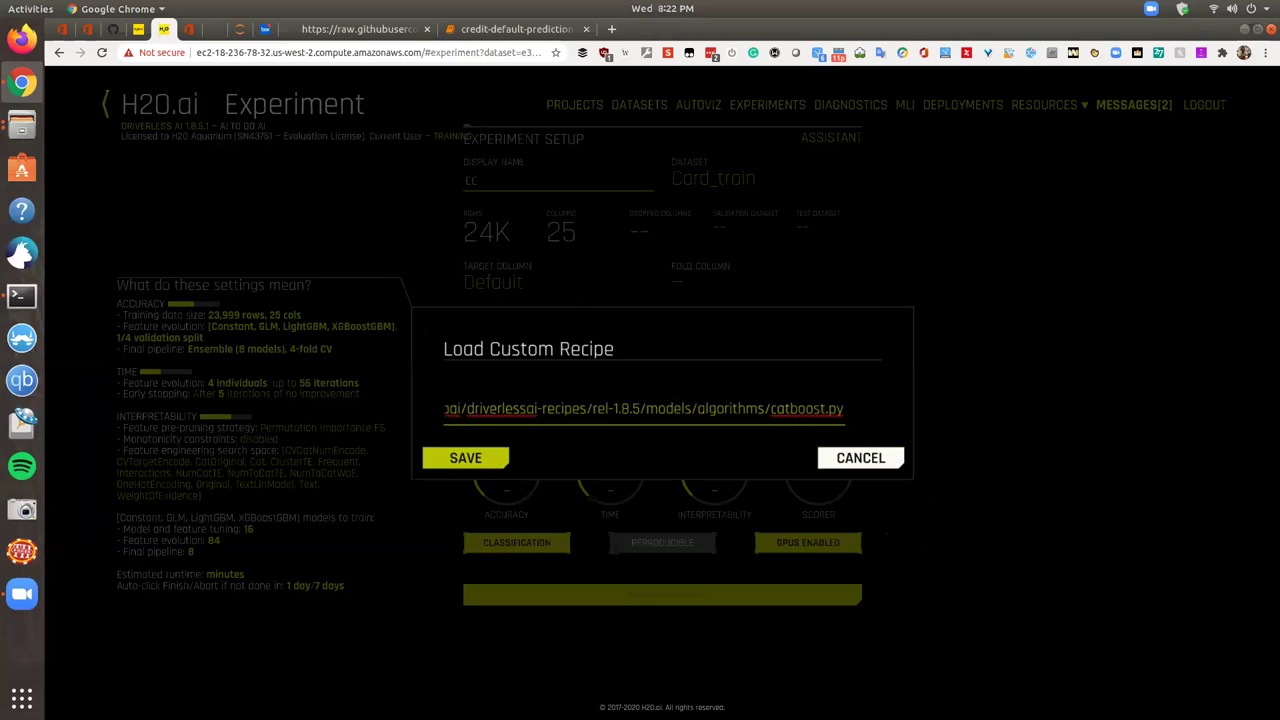
{"action": "left_click", "coordinate": [498, 458]}
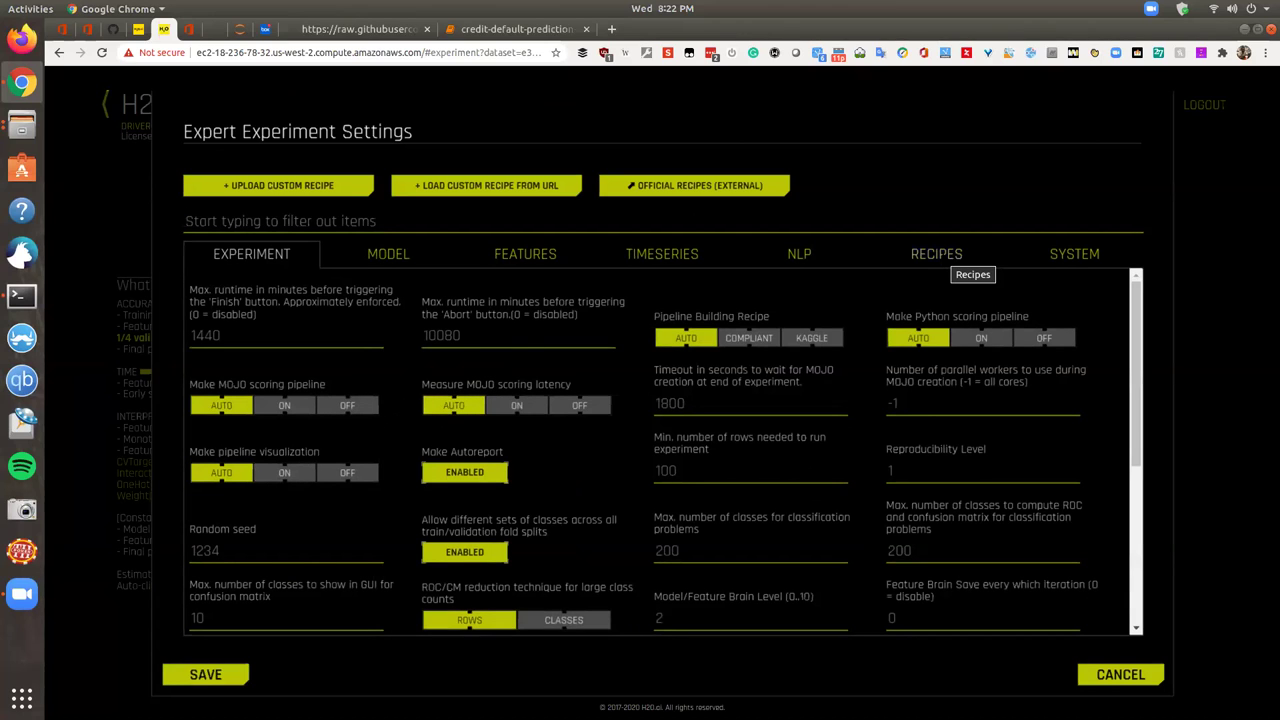
Include CatBoost in the experiment's models, lower Time from 4 to 1, and launch cc.
{"action": "left_click", "coordinate": [940, 256]}
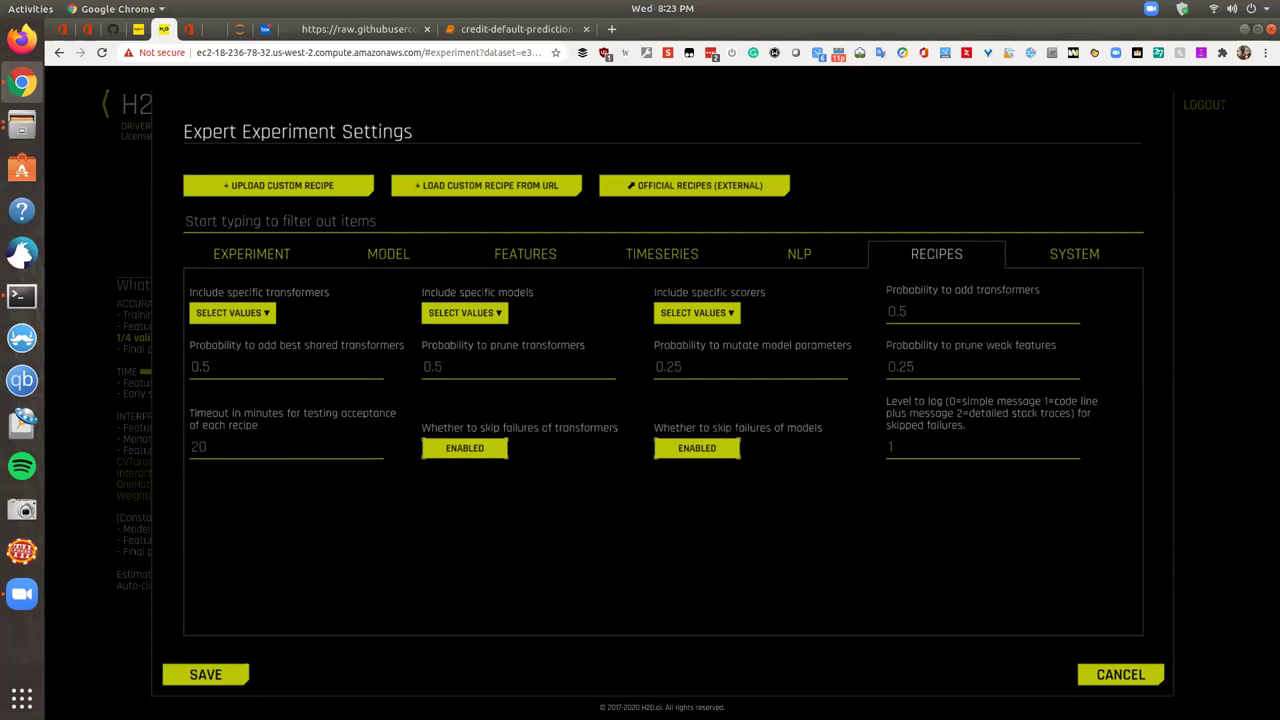
{"action": "mouse_move", "coordinate": [401, 345]}
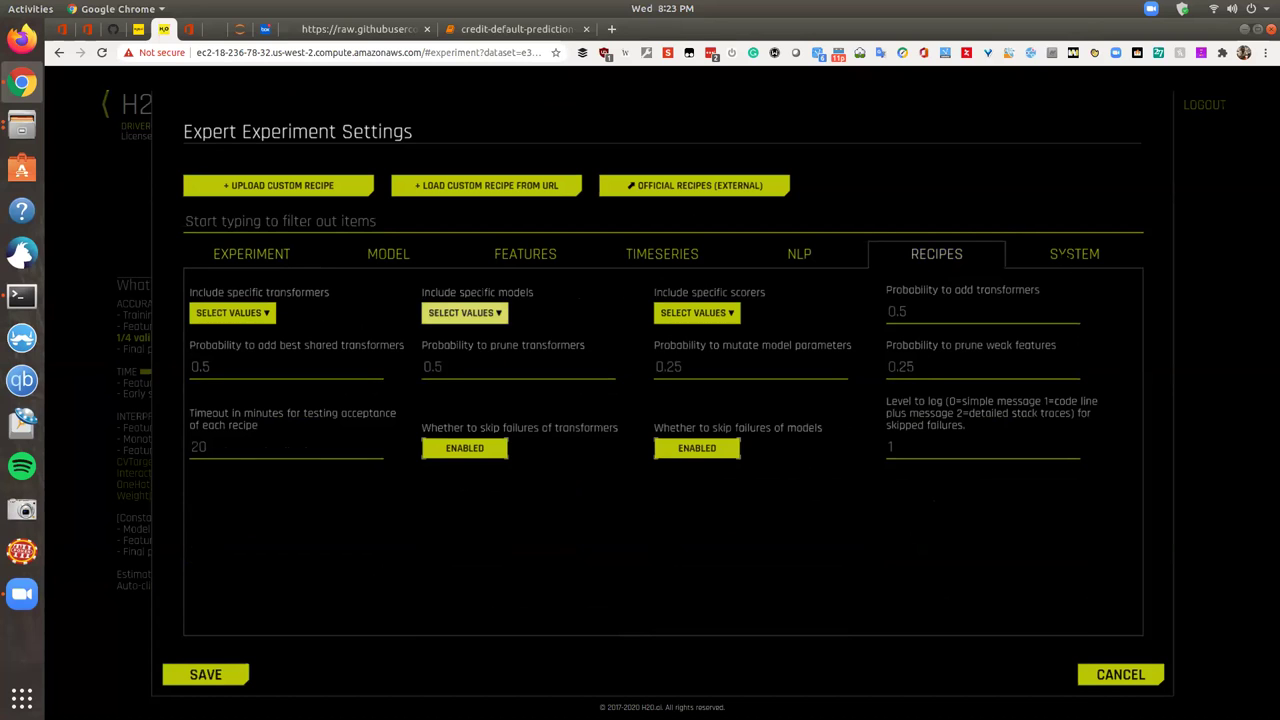
{"action": "left_click", "coordinate": [495, 314]}
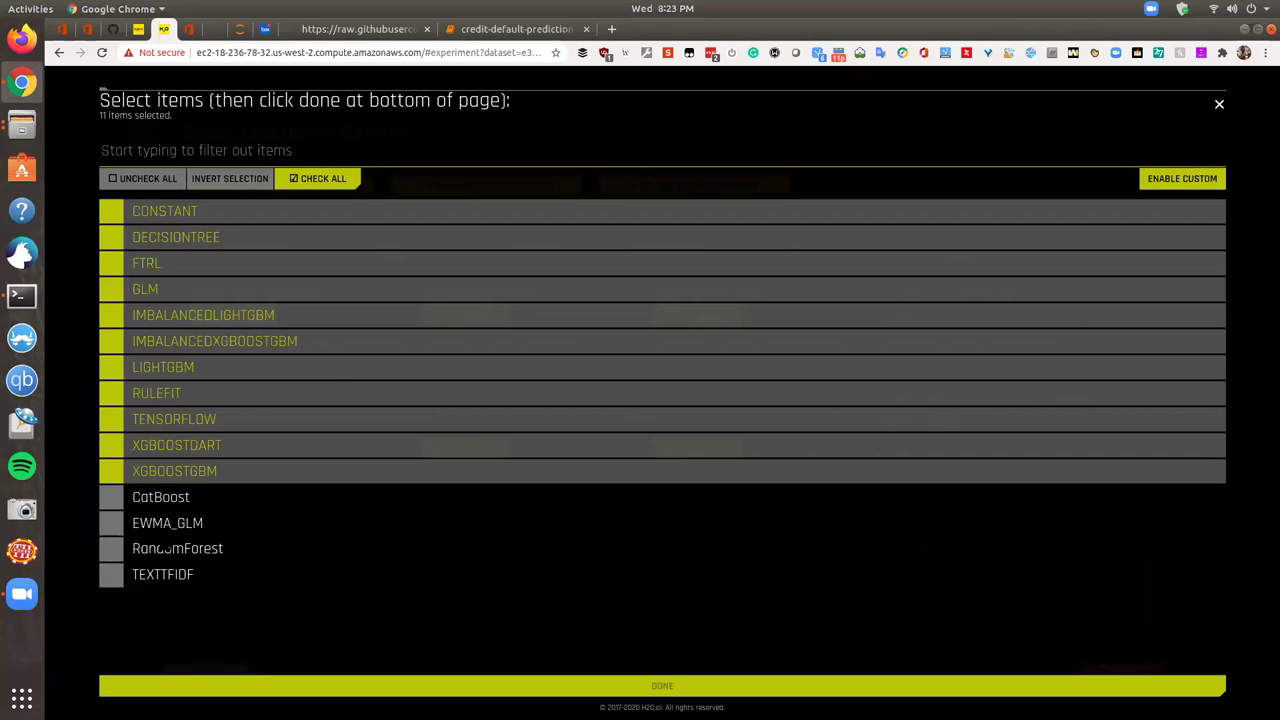
{"action": "left_click", "coordinate": [640, 684]}
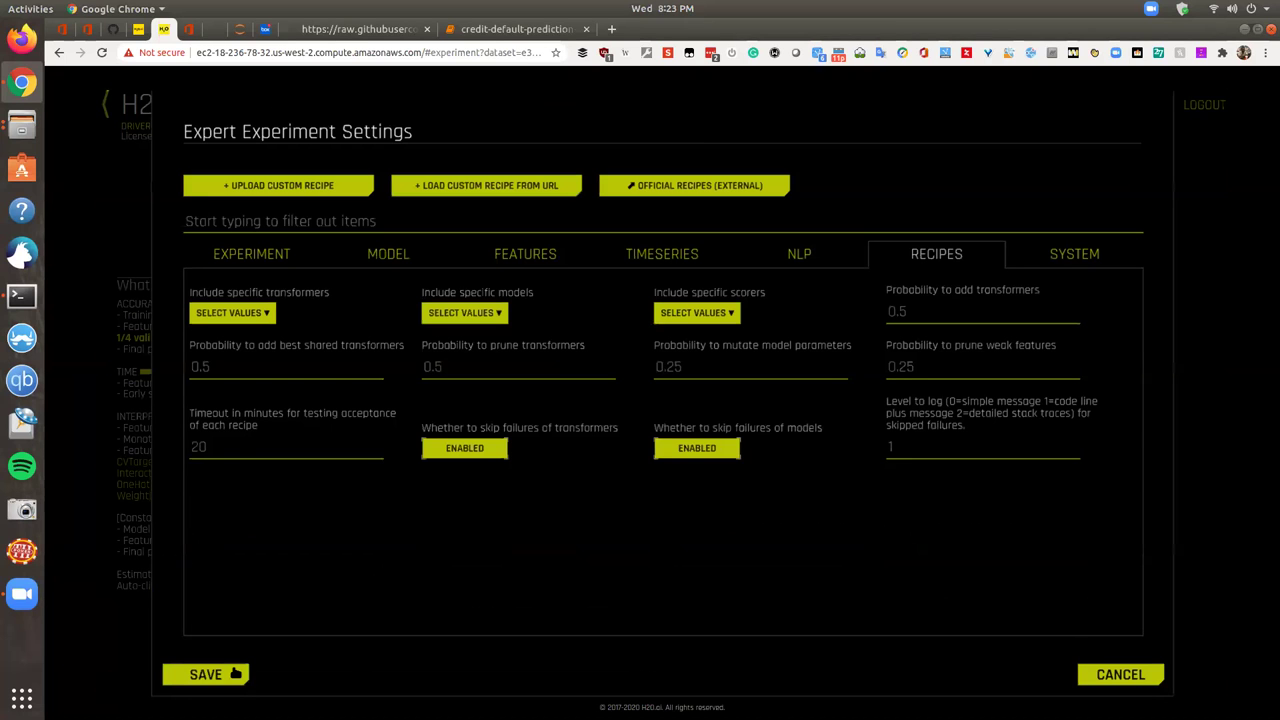
{"action": "left_click", "coordinate": [205, 674]}
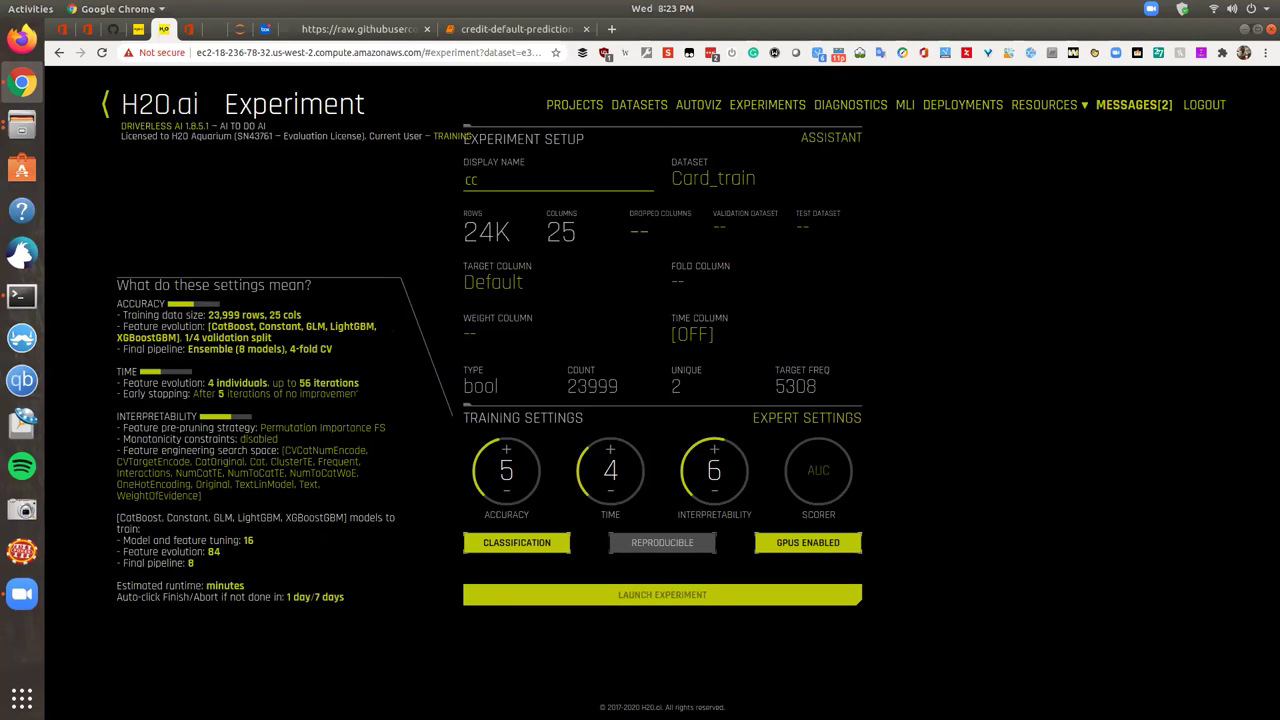
{"action": "left_click", "coordinate": [610, 491]}
{"action": "left_click", "coordinate": [610, 491]}
{"action": "left_click", "coordinate": [610, 491]}
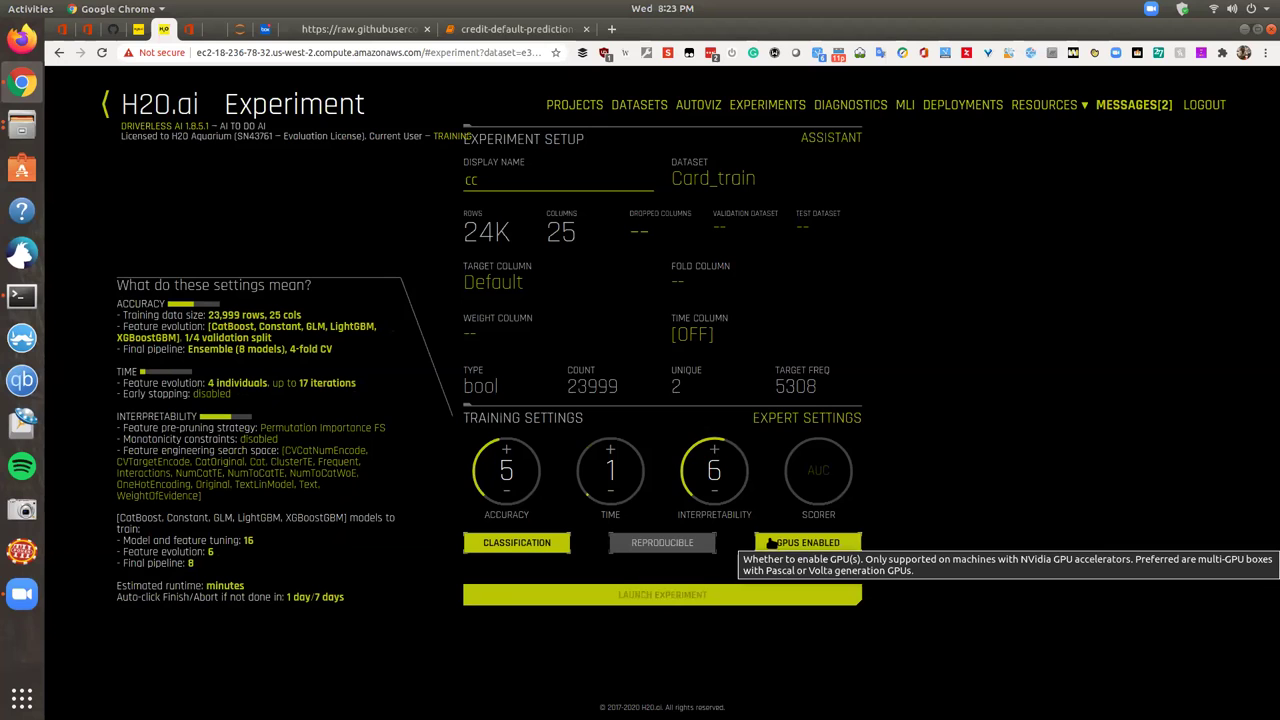
{"action": "left_click", "coordinate": [628, 595]}
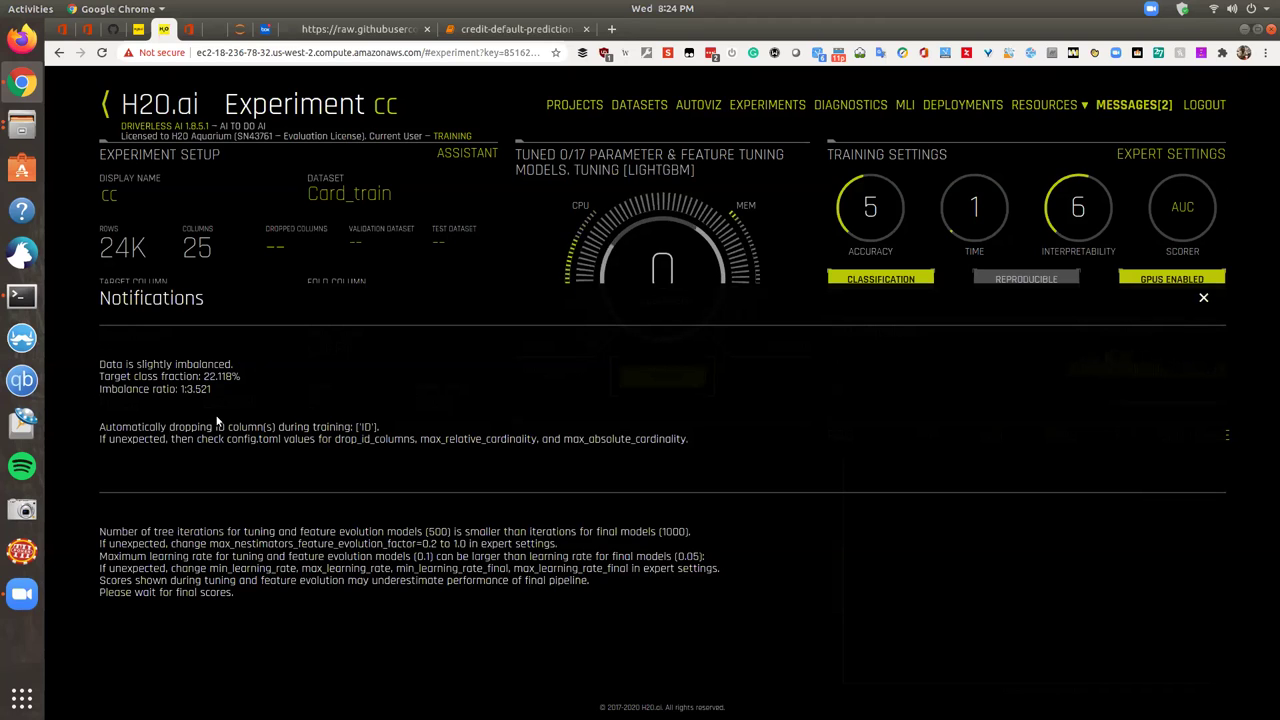
Highlight the 1:3.521 imbalance ratio note in the running experiment's notifications.
{"action": "left_click_drag", "start_coordinate": [214, 390], "coordinate": [184, 389]}
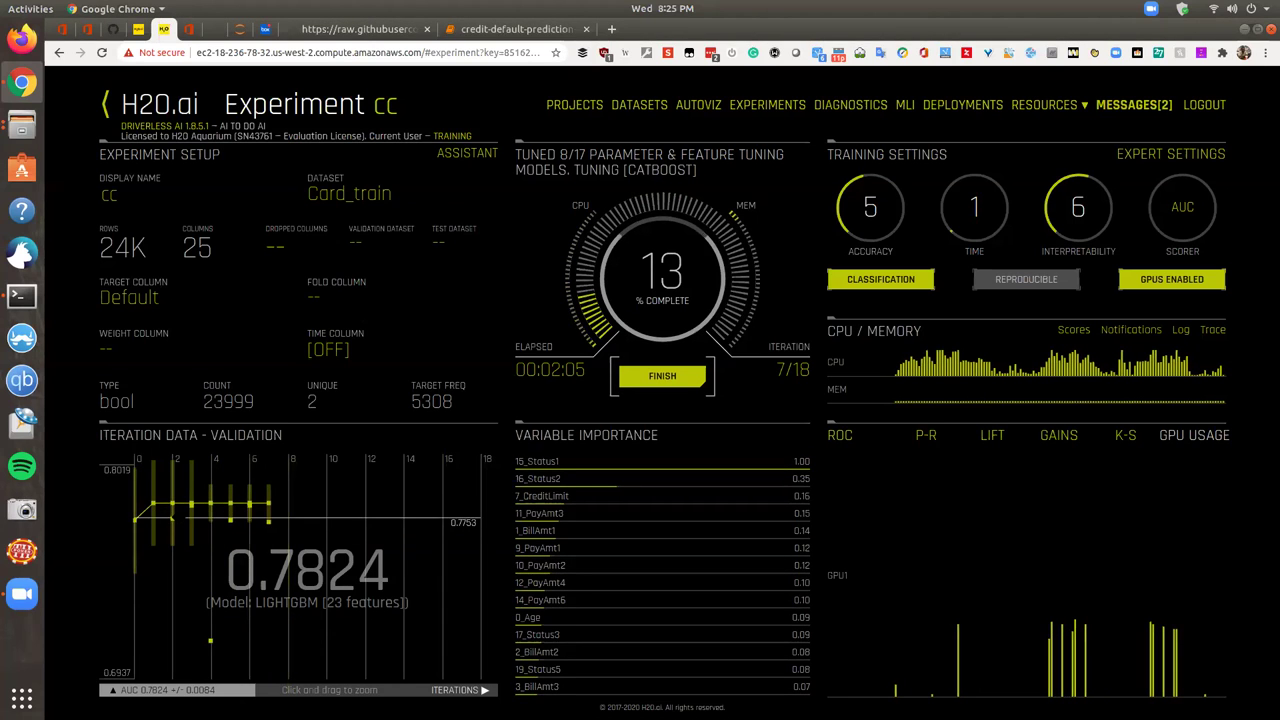
Show the running experiment's ROC curve (AUC 0.7824), then go to the Projects page.
{"action": "left_click", "coordinate": [846, 440]}
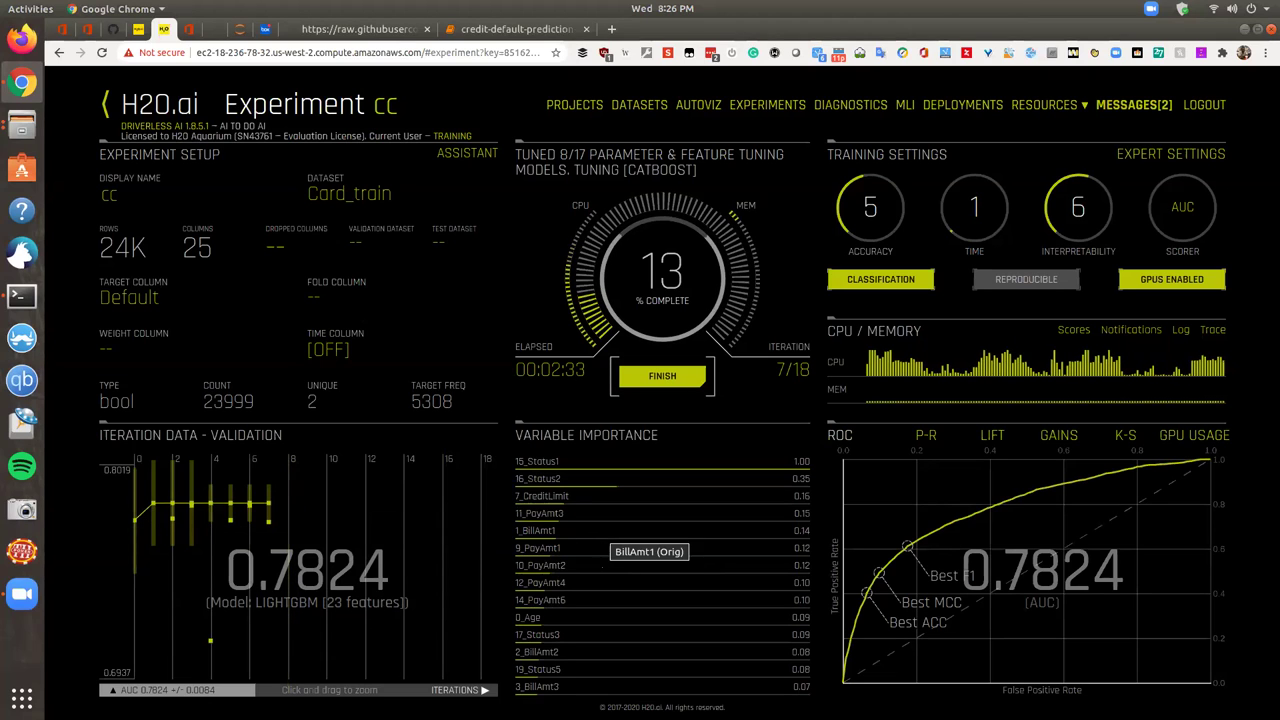
{"action": "mouse_move", "coordinate": [952, 517]}
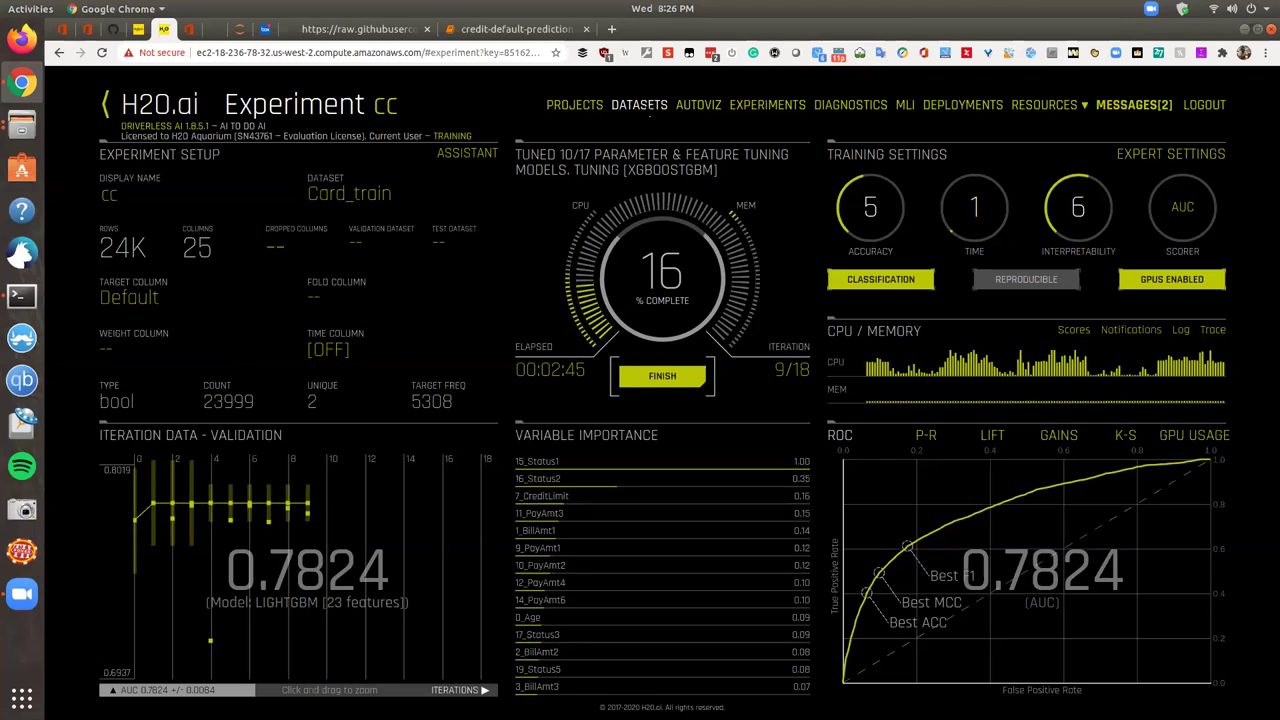
{"action": "left_click", "coordinate": [575, 105]}
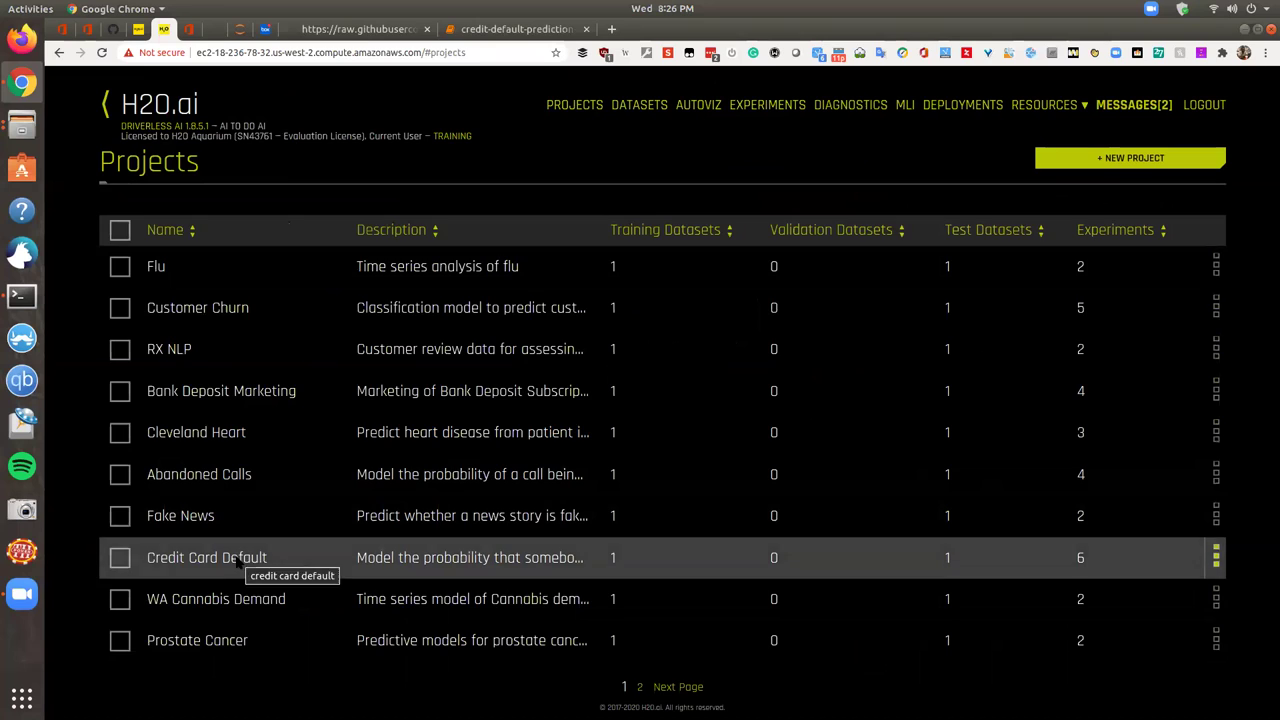
In the Credit Card Default project, score Card CatBoost on Card_test with the AUC scorer.
{"action": "left_click", "coordinate": [175, 557]}
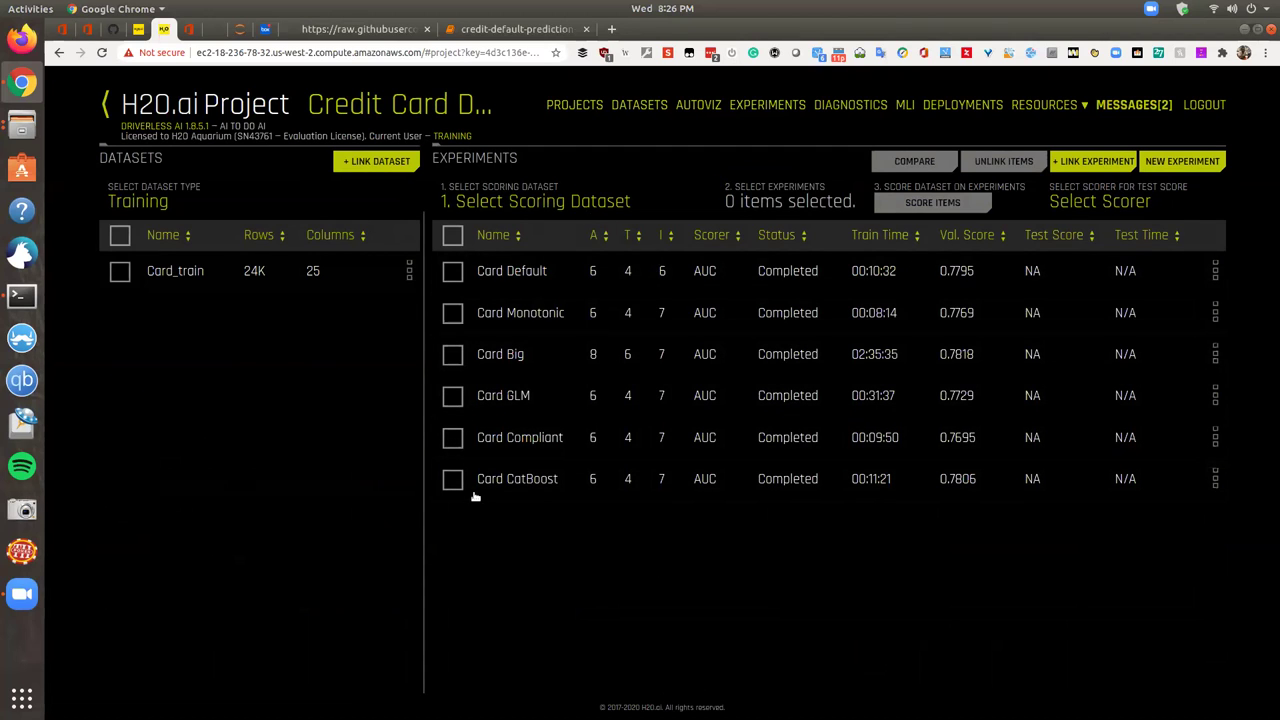
{"action": "left_click", "coordinate": [550, 493]}
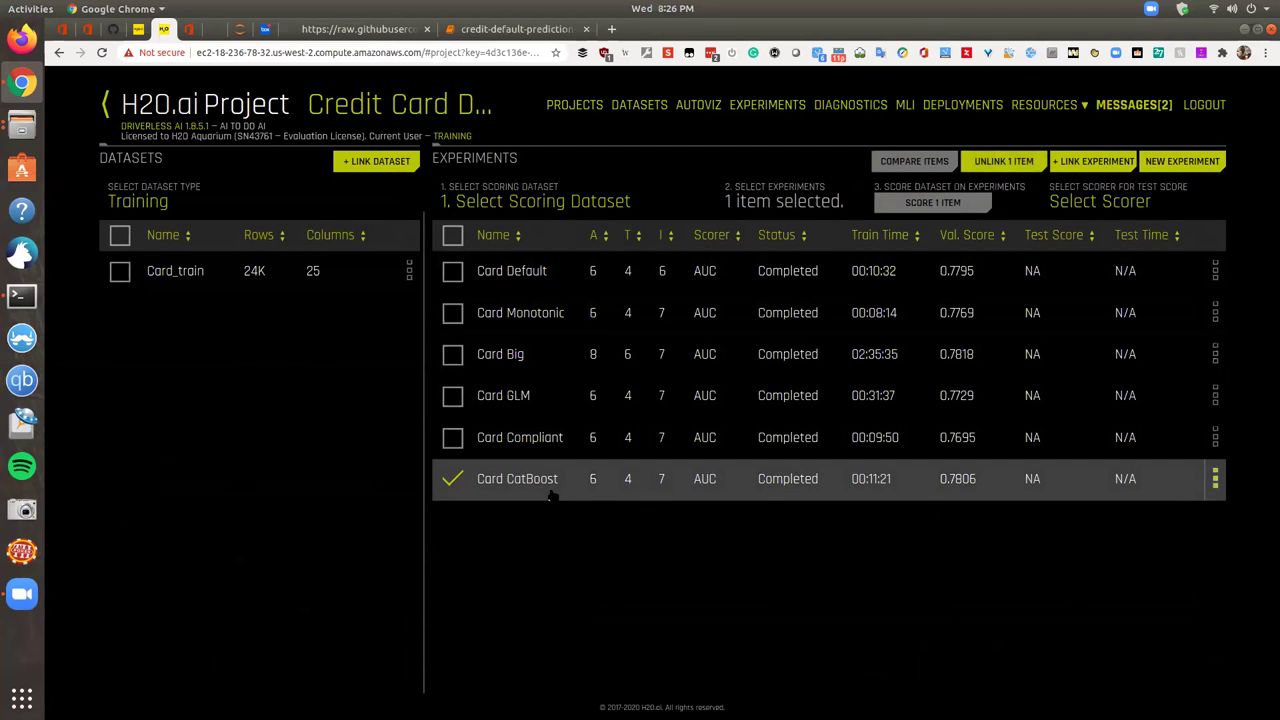
{"action": "left_click", "coordinate": [537, 203]}
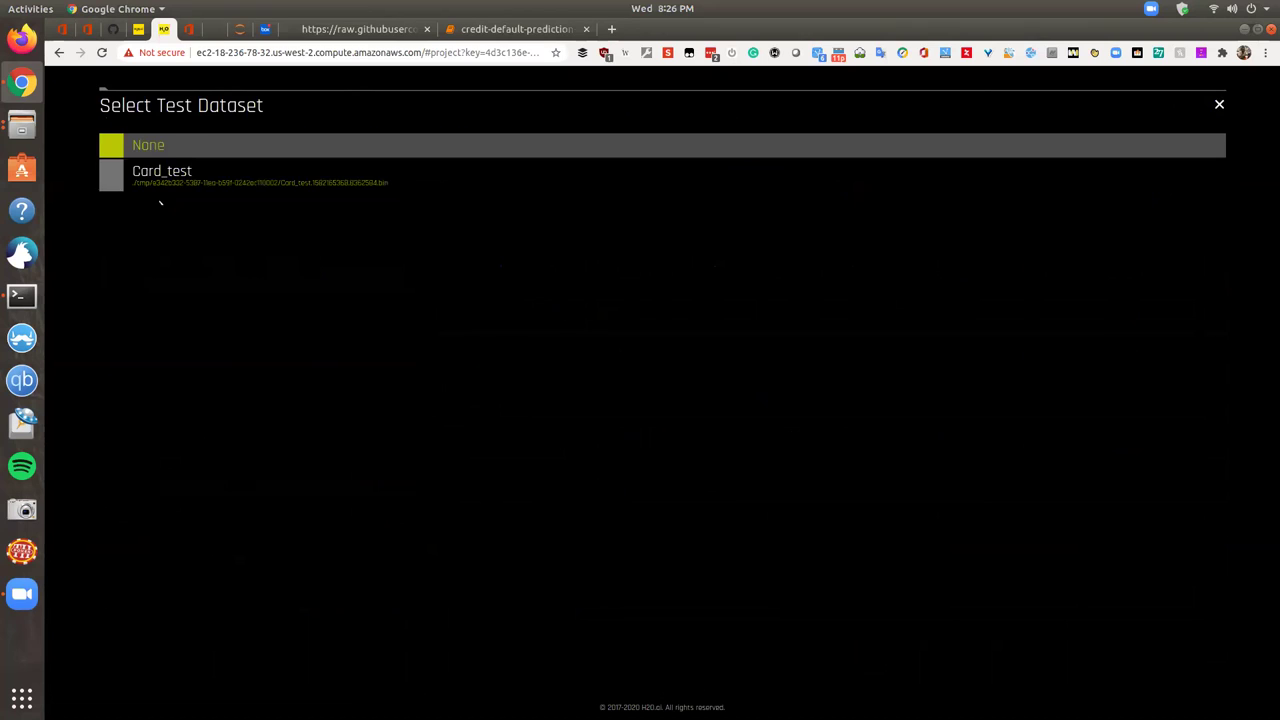
{"action": "left_click", "coordinate": [132, 180]}
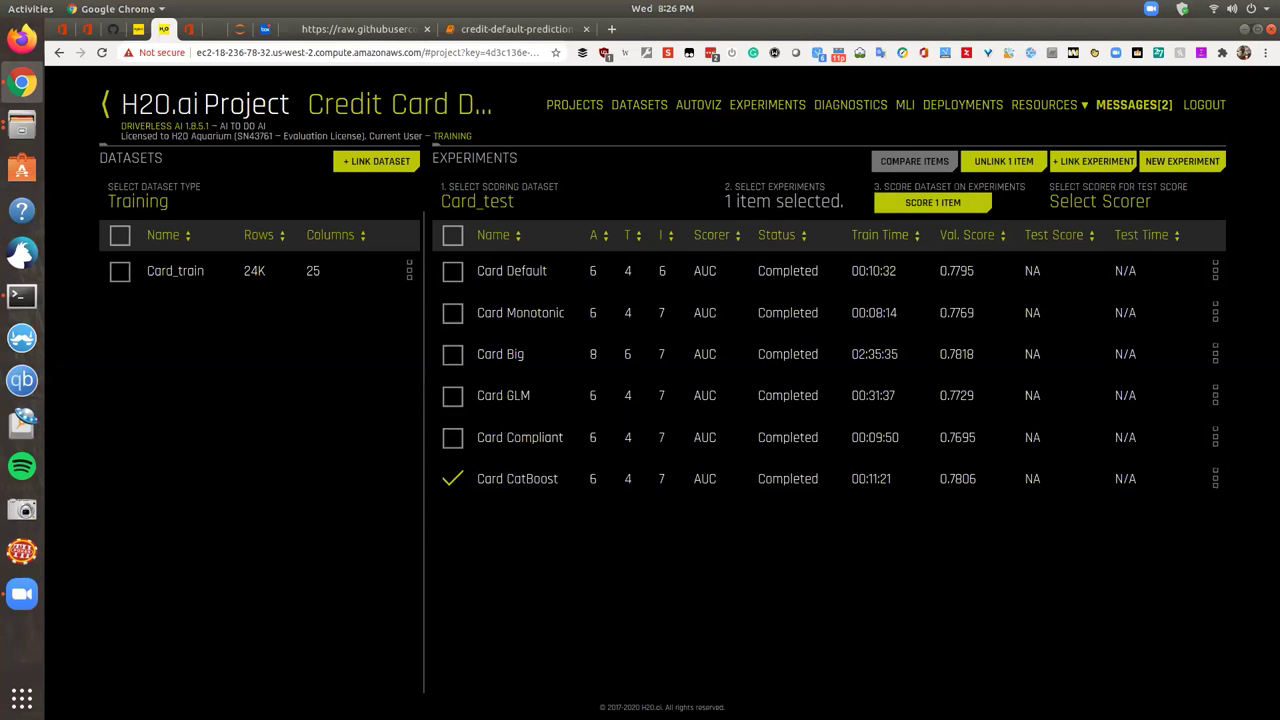
{"action": "left_click", "coordinate": [1123, 204]}
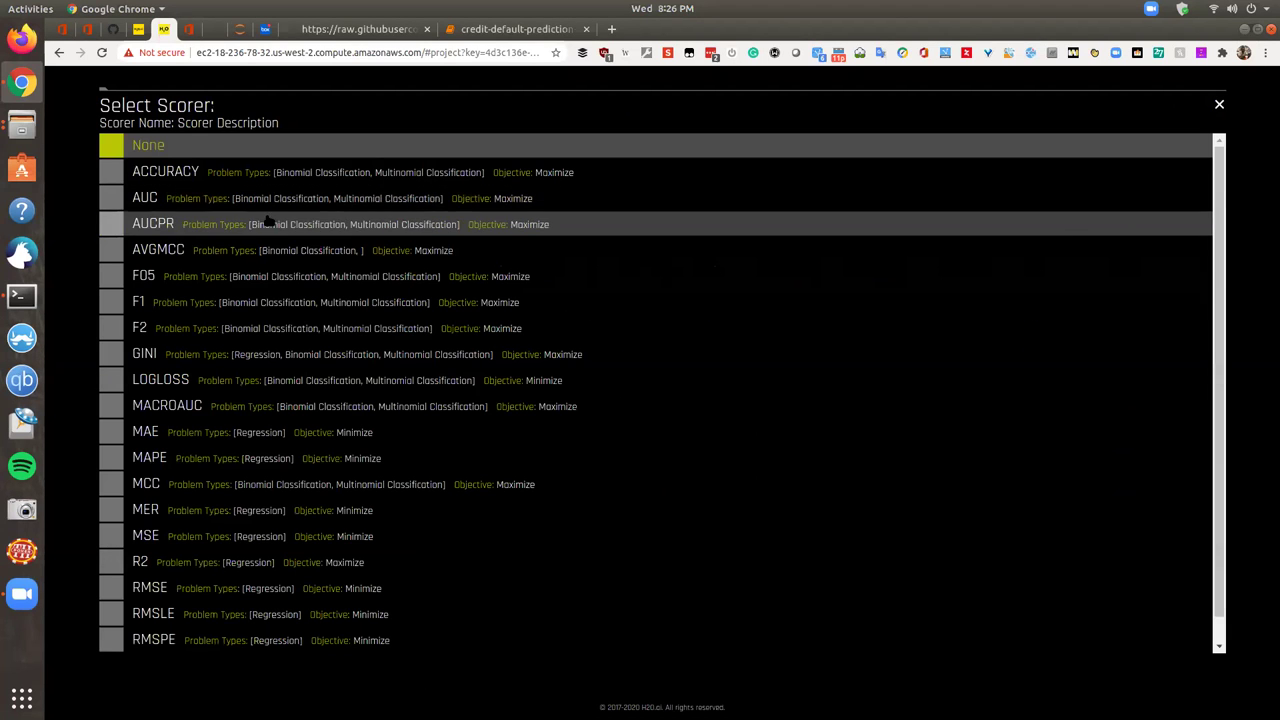
{"action": "left_click", "coordinate": [150, 195]}
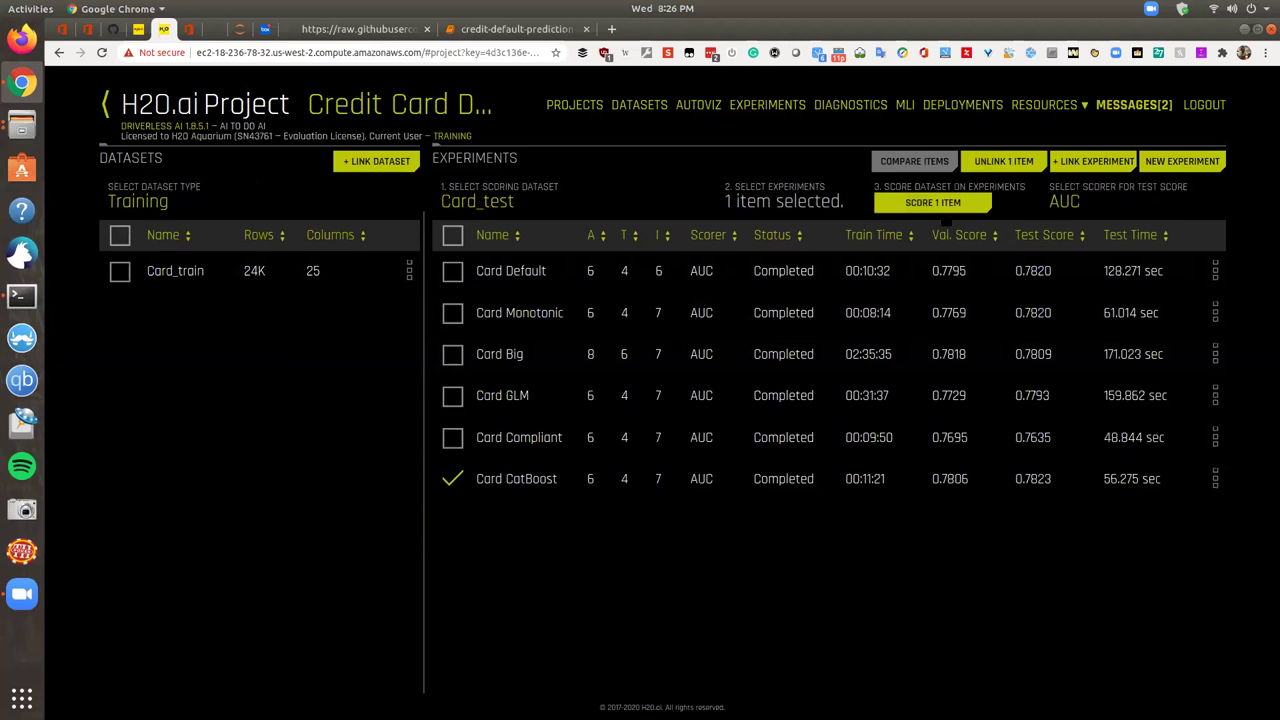
{"action": "left_click", "coordinate": [945, 205]}
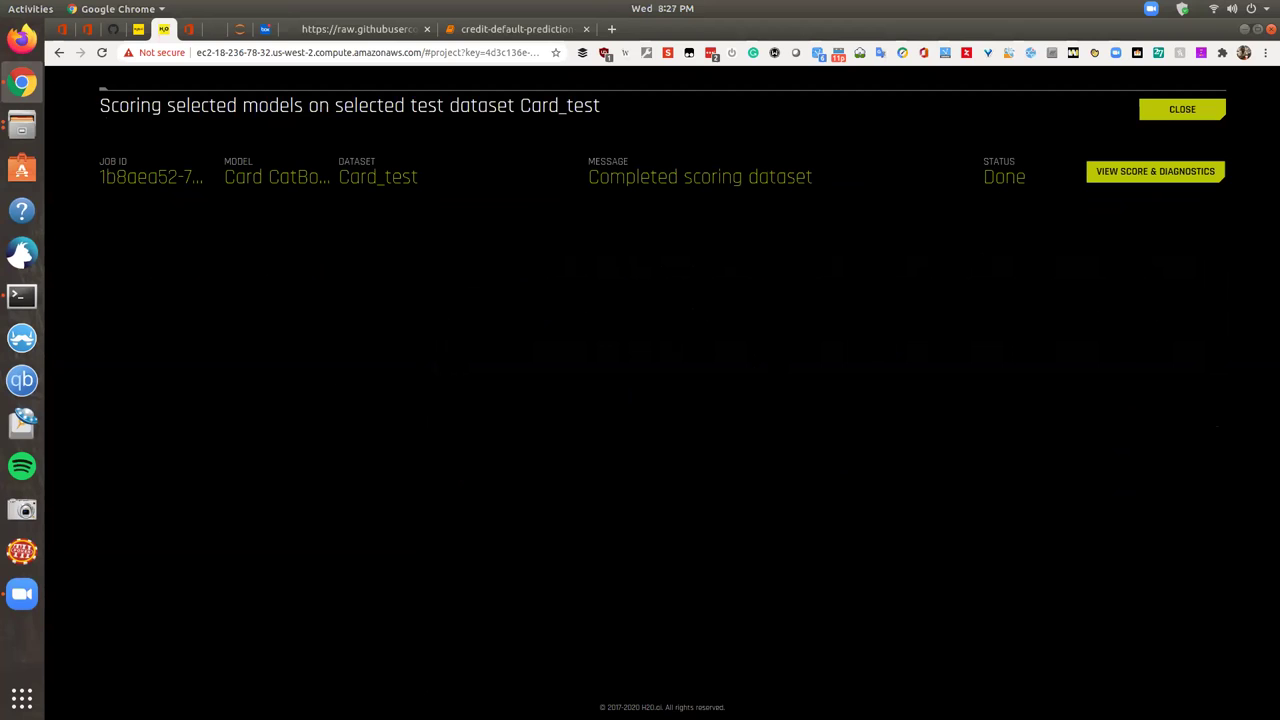
Inspect Card CatBoost's test diagnostics and enlarged confusion matrix, then return and list experiments.
{"action": "left_click", "coordinate": [1133, 171]}
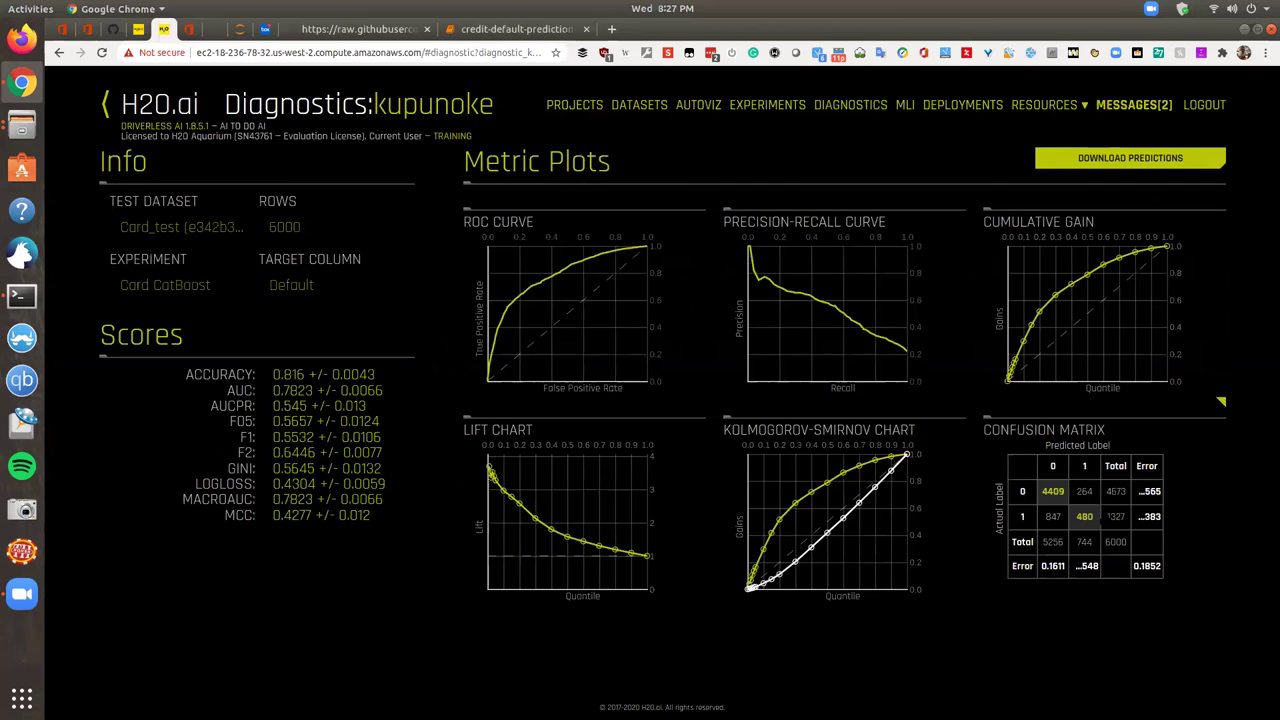
{"action": "left_click", "coordinate": [1098, 516]}
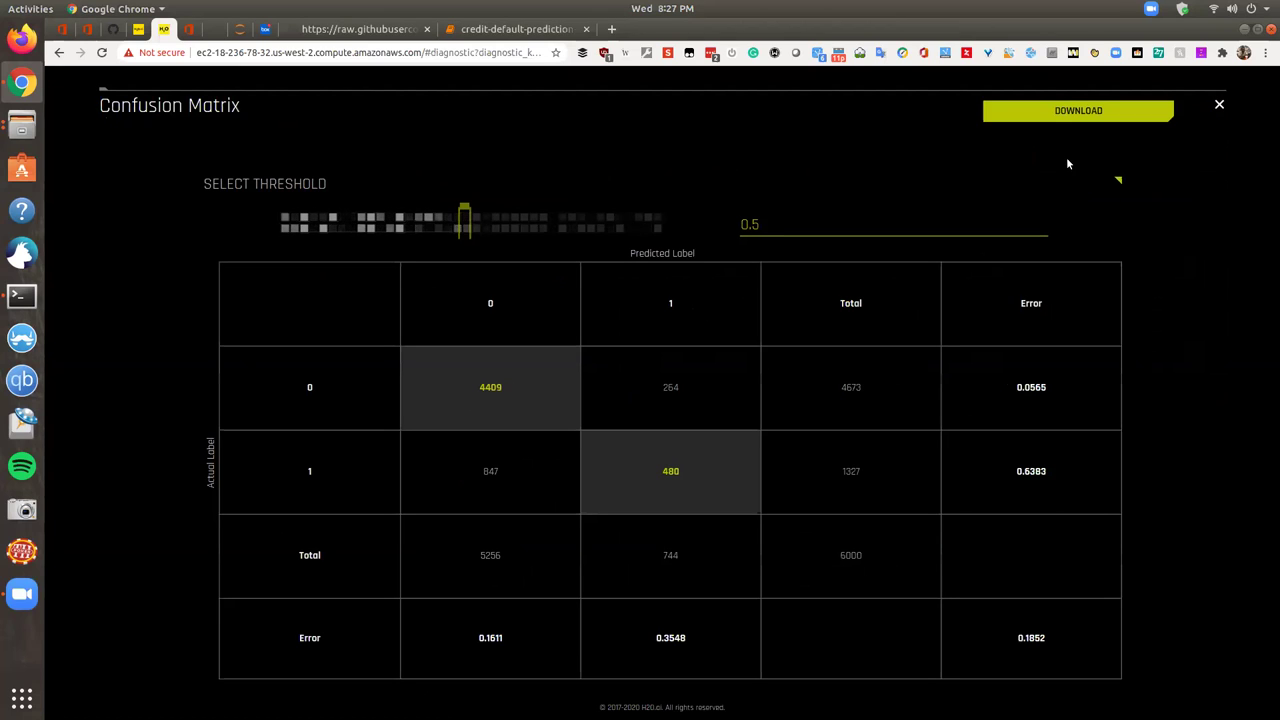
{"action": "left_click", "coordinate": [1219, 104]}
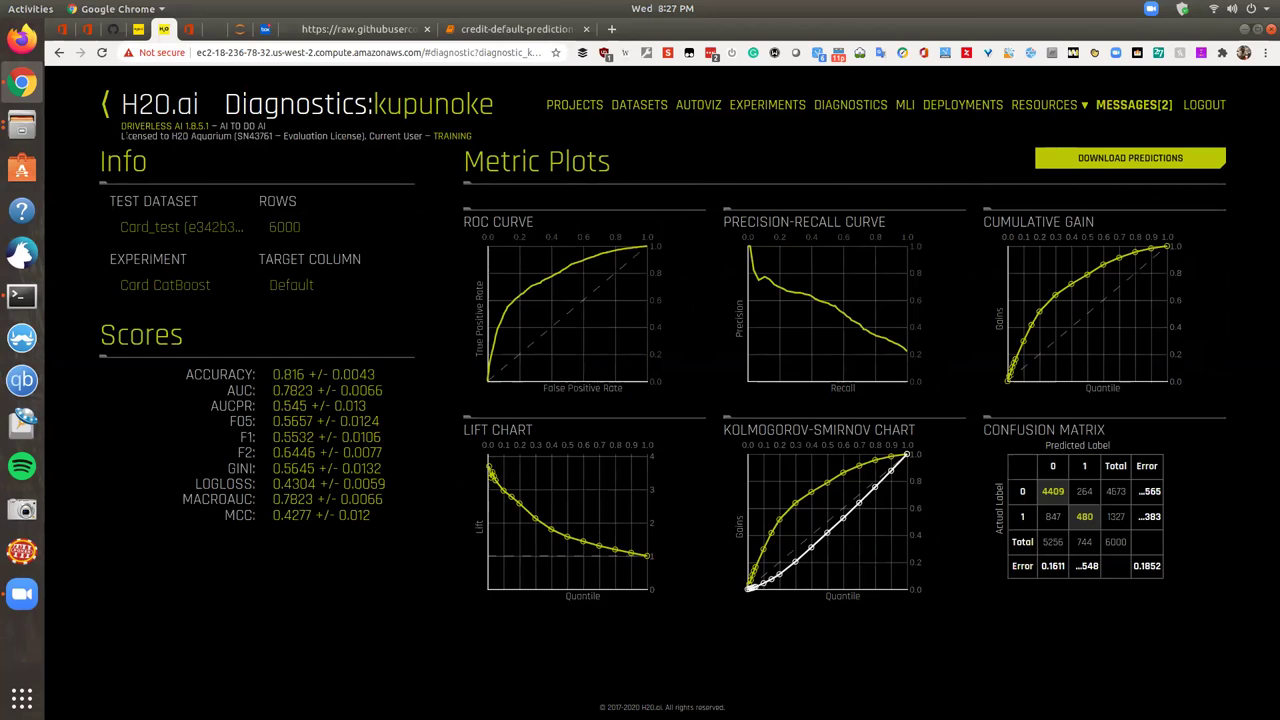
{"action": "left_click", "coordinate": [105, 104]}
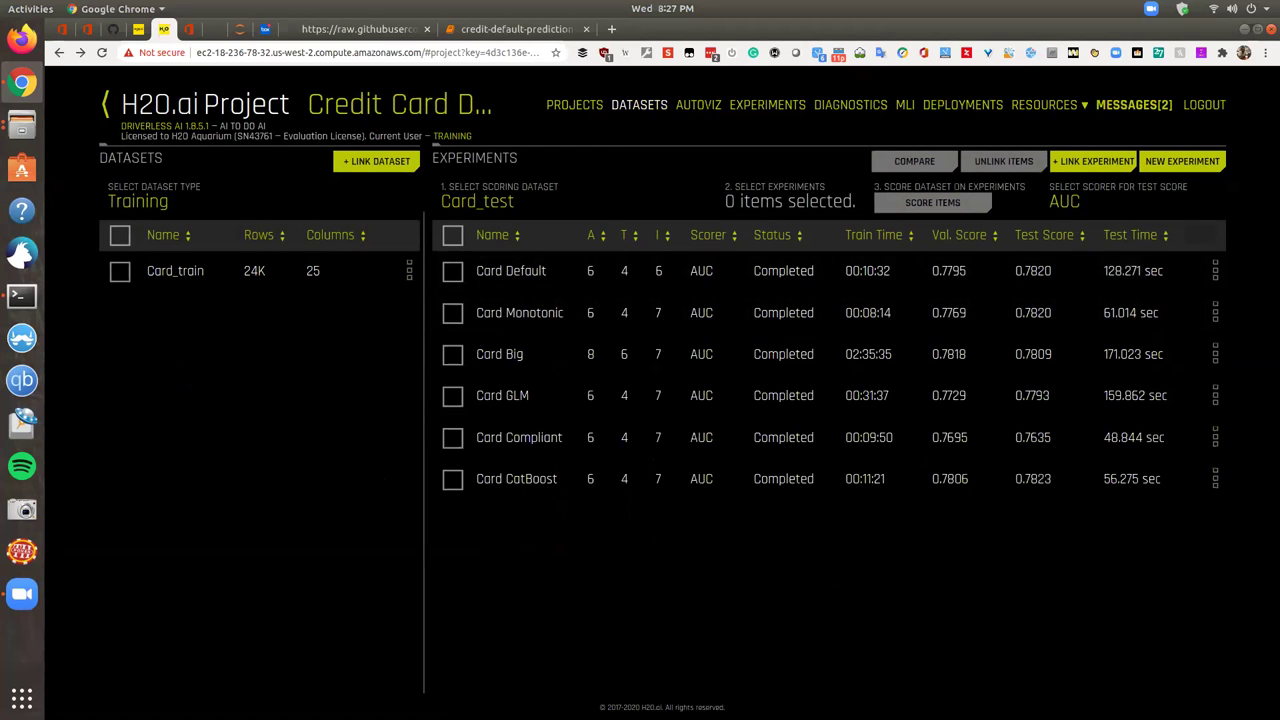
{"action": "left_click", "coordinate": [767, 104]}
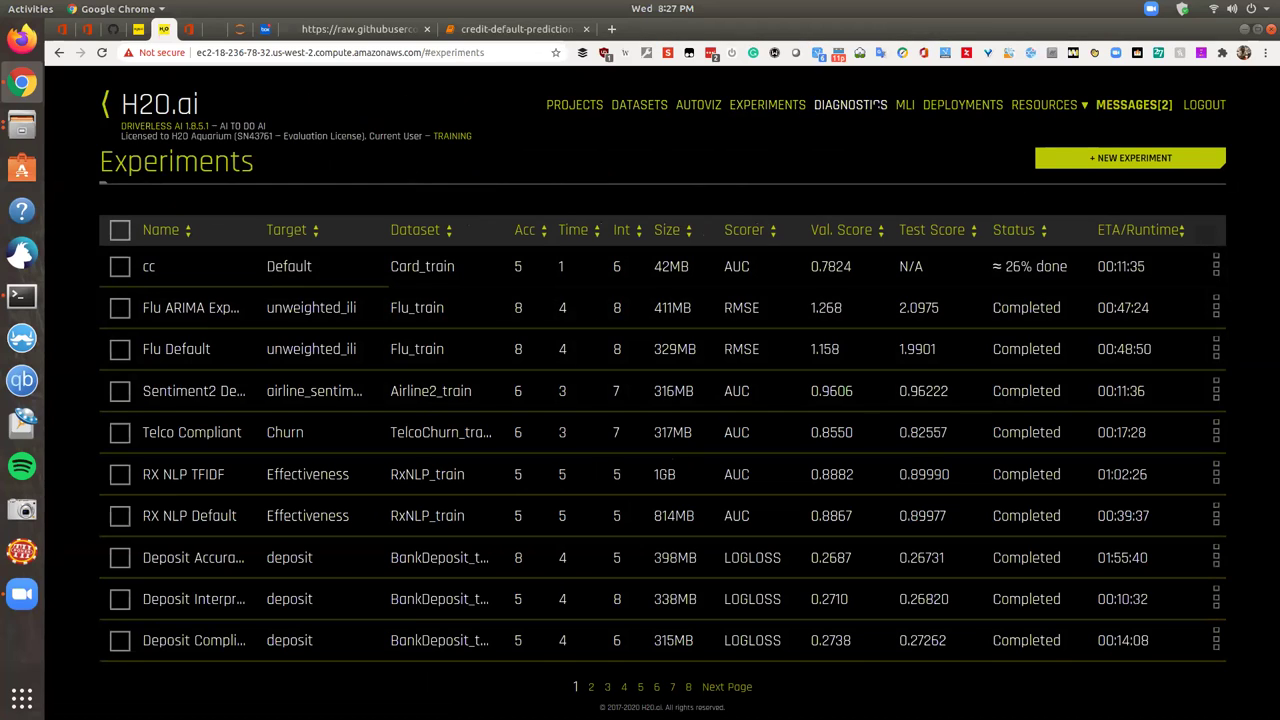
Go to MLI, page to the next interpretations, and open Card CatBoost.
{"action": "left_click", "coordinate": [905, 104]}
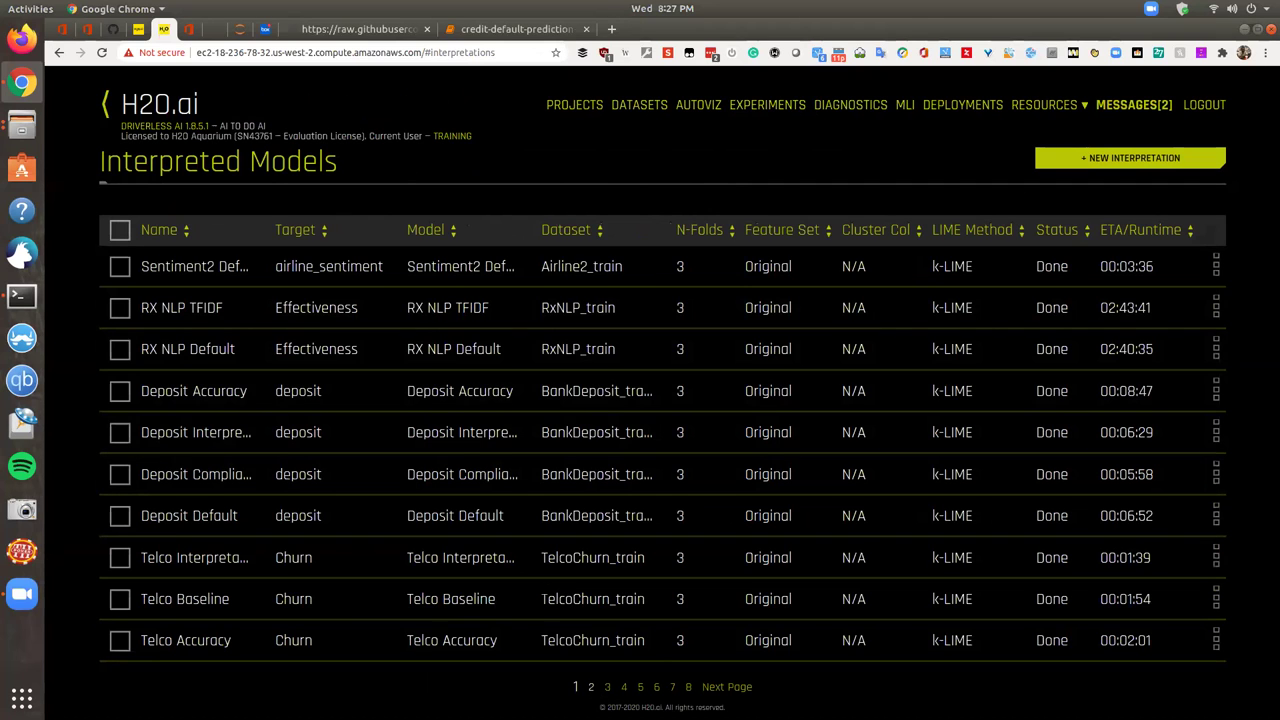
{"action": "left_click", "coordinate": [590, 687]}
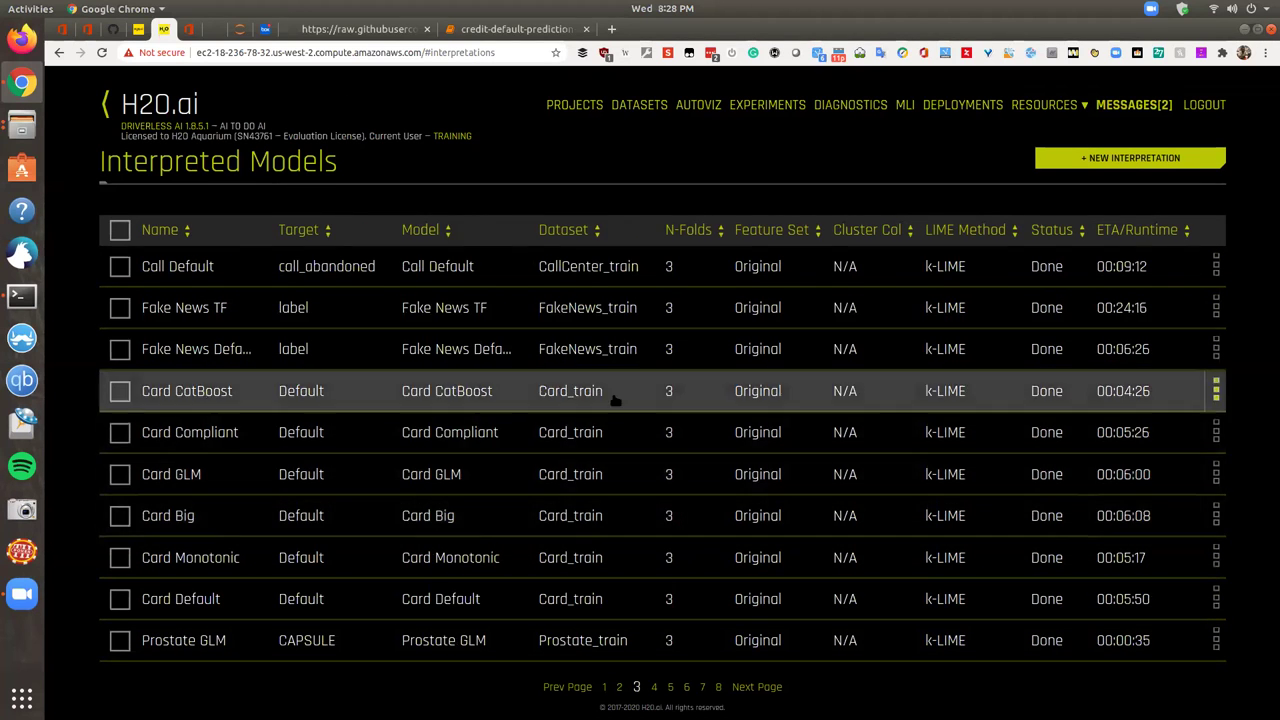
{"action": "left_click", "coordinate": [415, 398]}
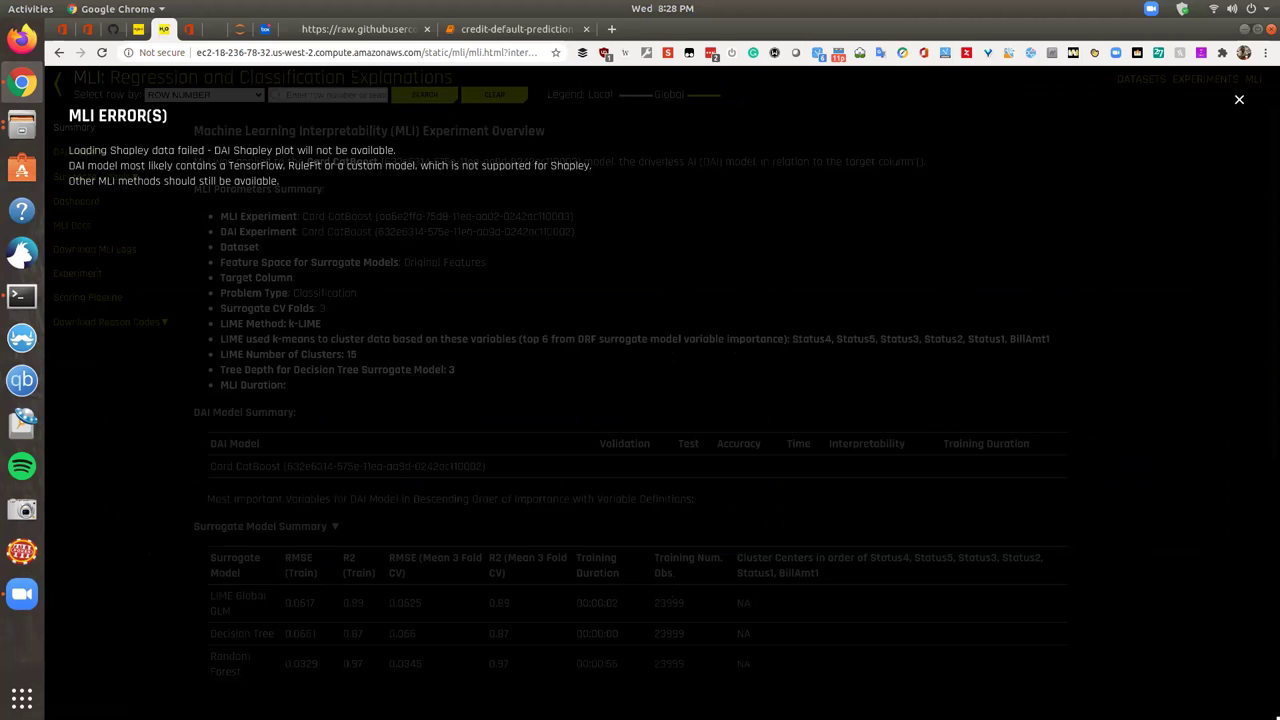
Dismiss the Shapley error and show Card CatBoost's DAI Model Feature Importance chart.
{"action": "left_click", "coordinate": [1238, 99]}
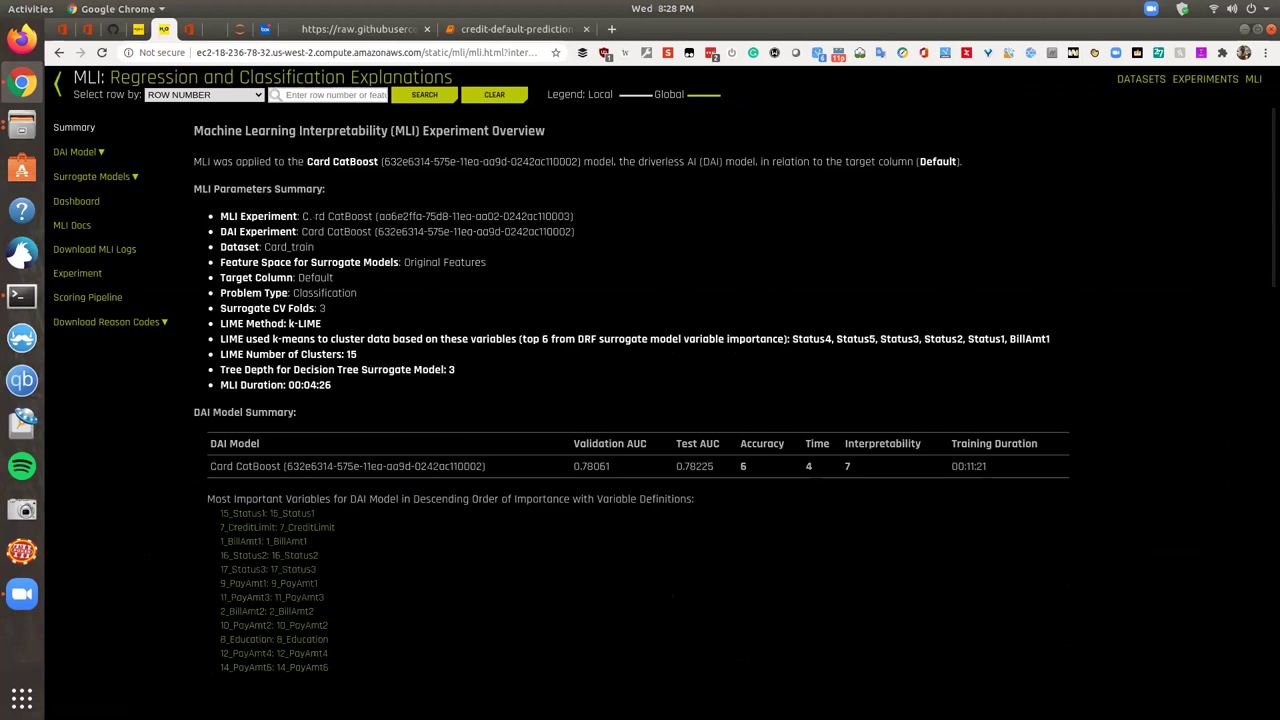
{"action": "left_click", "coordinate": [79, 153]}
{"action": "left_click", "coordinate": [106, 168]}
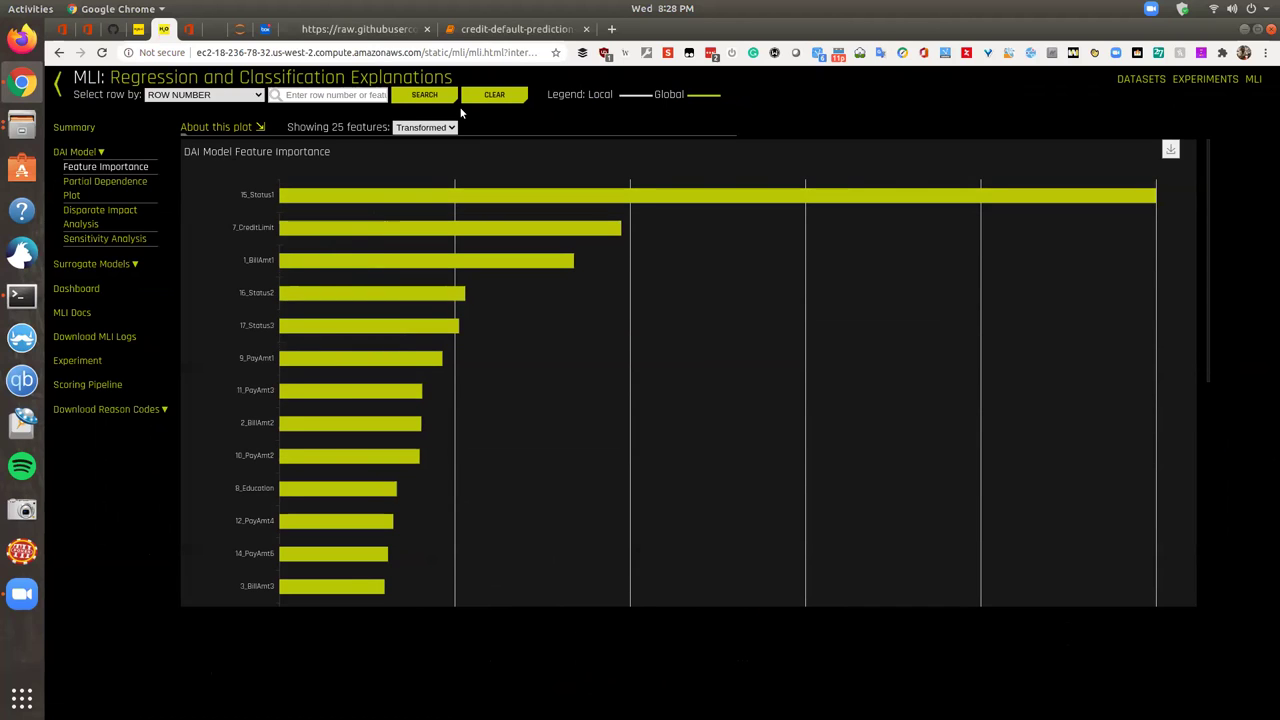
Switch the feature importance chart from Transformed to Original features and inspect the result.
{"action": "left_click", "coordinate": [433, 137]}
{"action": "left_click", "coordinate": [425, 152]}
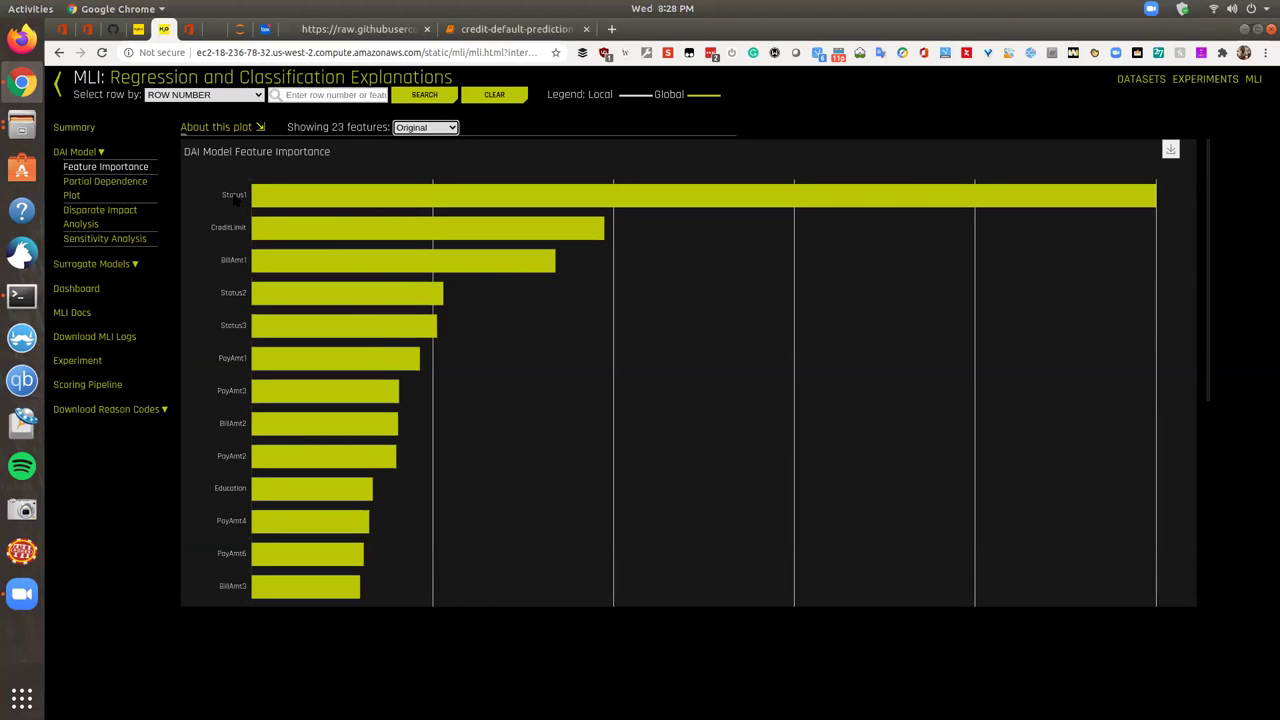
{"action": "mouse_move", "coordinate": [242, 207]}
Show the MLI dashboard explaining row 22647 in Cluster 14, with LIME prediction 0.795.
{"action": "mouse_move", "coordinate": [318, 202]}
{"action": "mouse_move", "coordinate": [255, 260]}
{"action": "mouse_move", "coordinate": [244, 222]}
{"action": "left_click", "coordinate": [77, 289]}
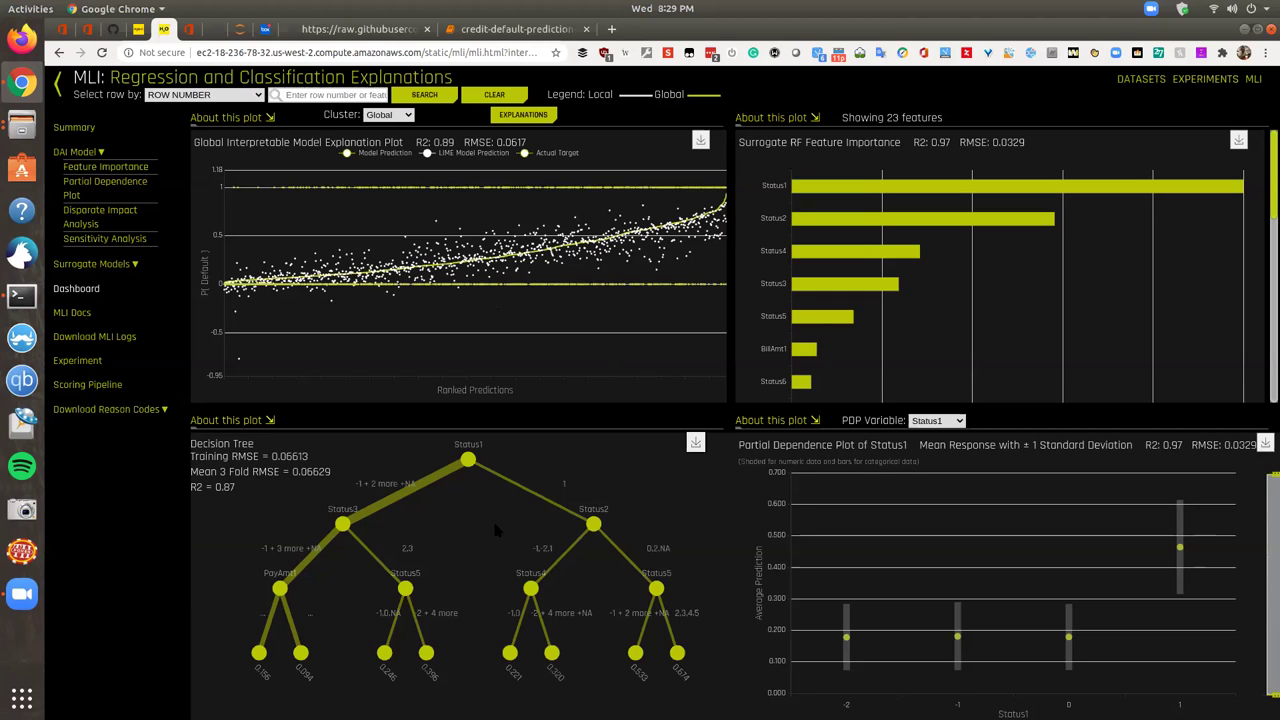
{"action": "mouse_move", "coordinate": [586, 222]}
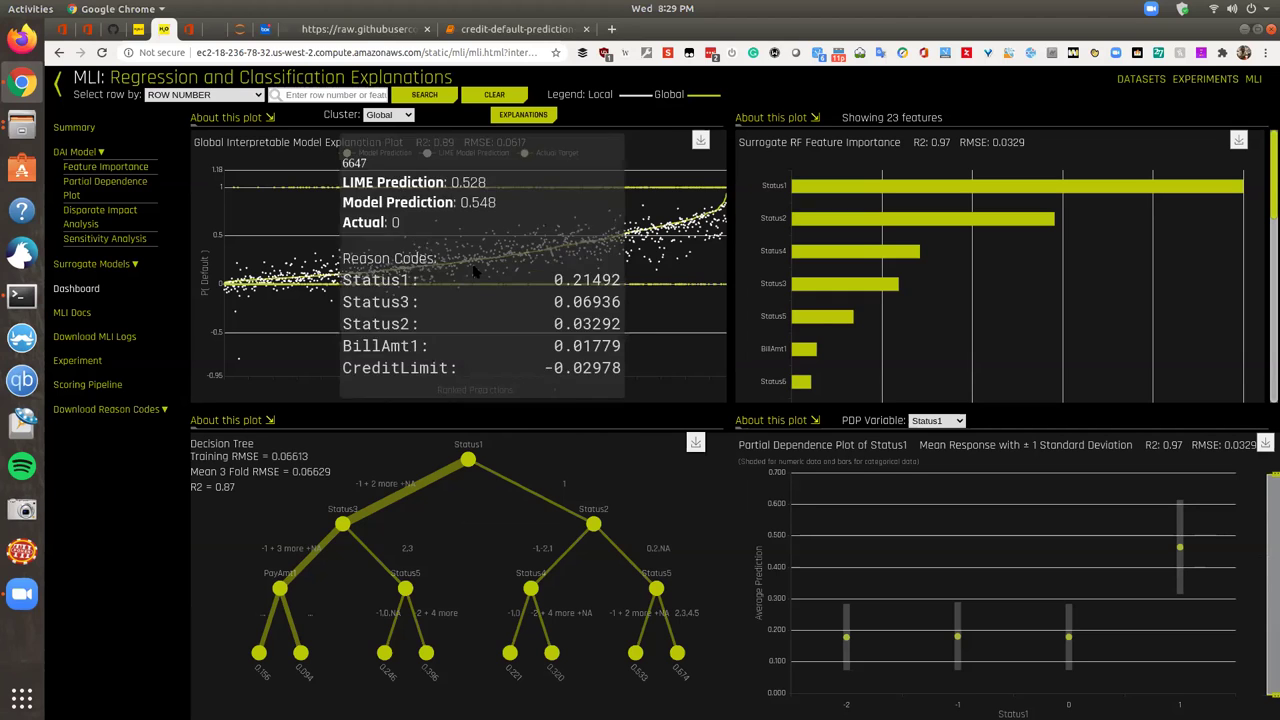
{"action": "mouse_move", "coordinate": [711, 213]}
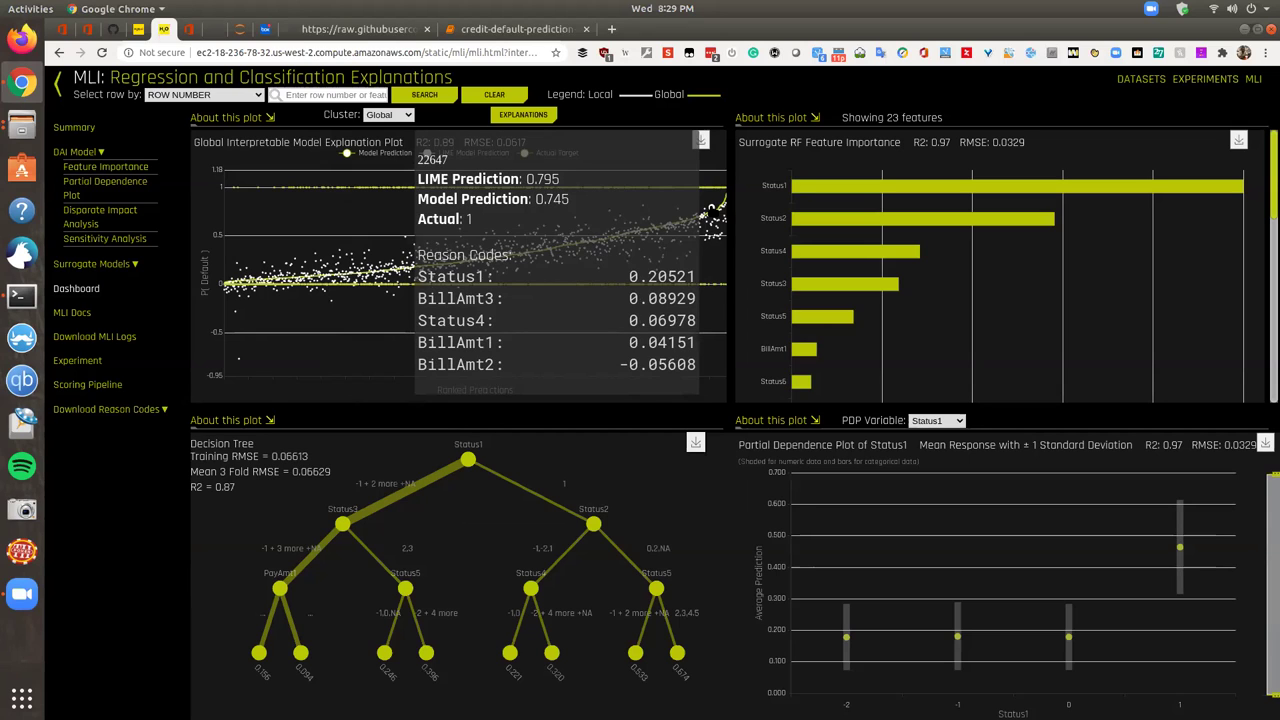
{"action": "left_click", "coordinate": [712, 209]}
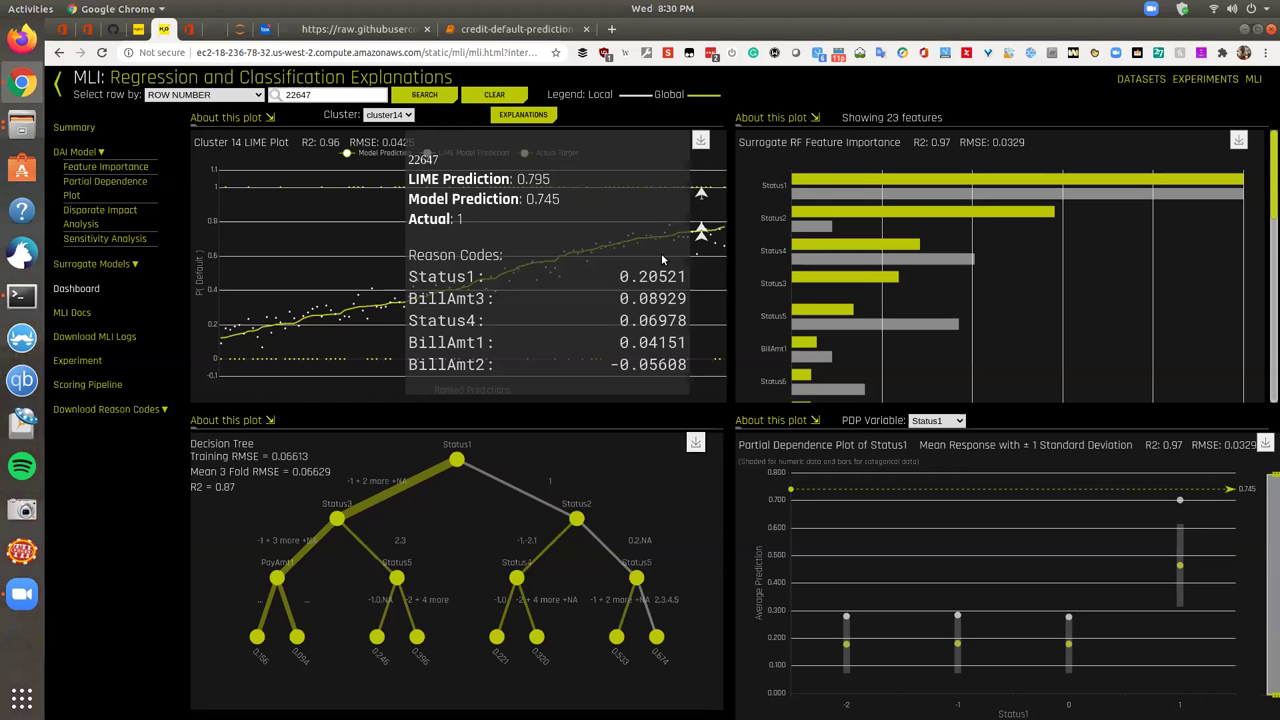
Show row 22647's actual value 1, LIME accuracy 93.7% and its local reason codes.
{"action": "left_click", "coordinate": [540, 116]}
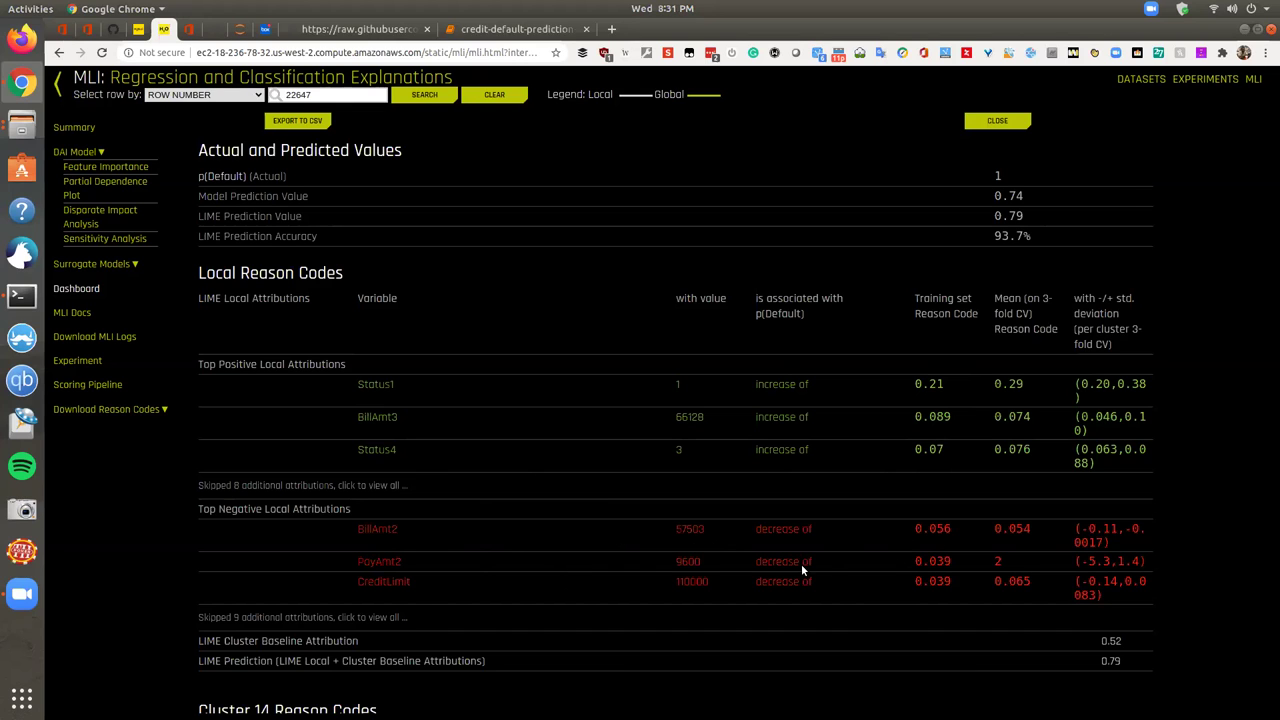
{"action": "scroll", "coordinate": [472, 617], "scroll_direction": "down", "scroll_amount": 1}
{"action": "scroll", "coordinate": [626, 420], "scroll_direction": "up", "scroll_amount": 1}
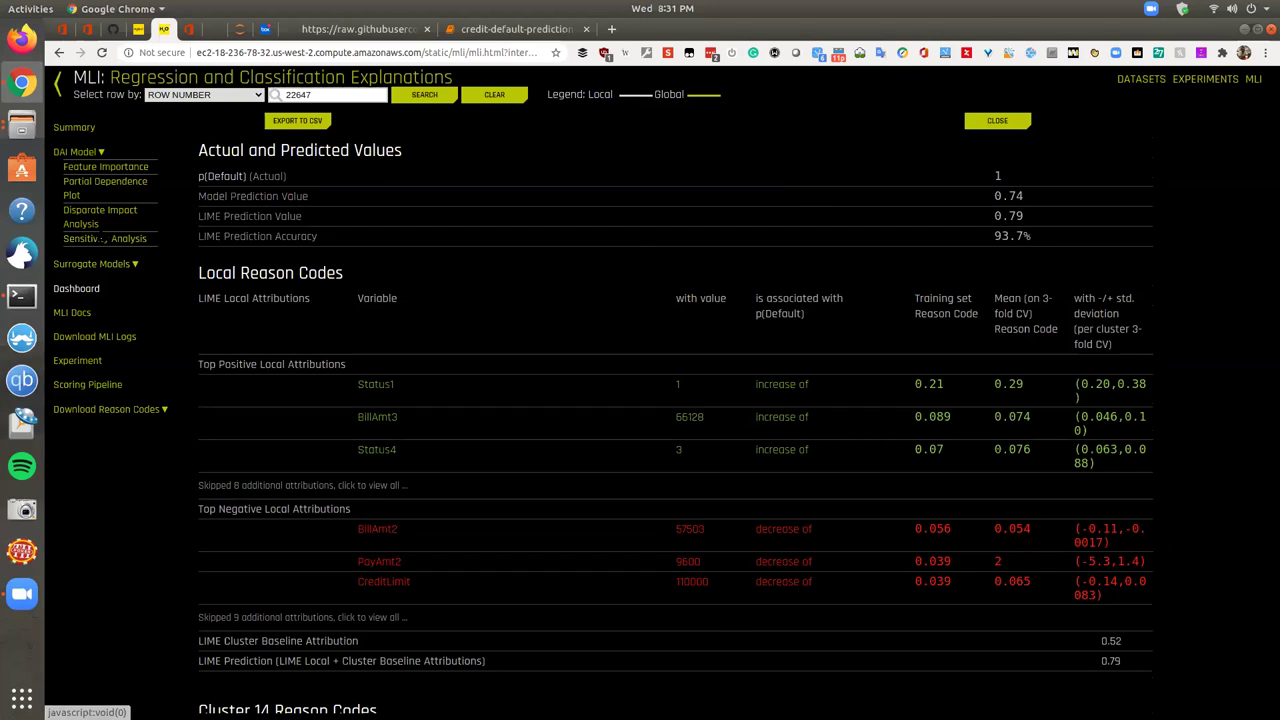
Open Disparate Impact Analysis for the Card CatBoost model and set the variable to Sex.
{"action": "left_click", "coordinate": [93, 222]}
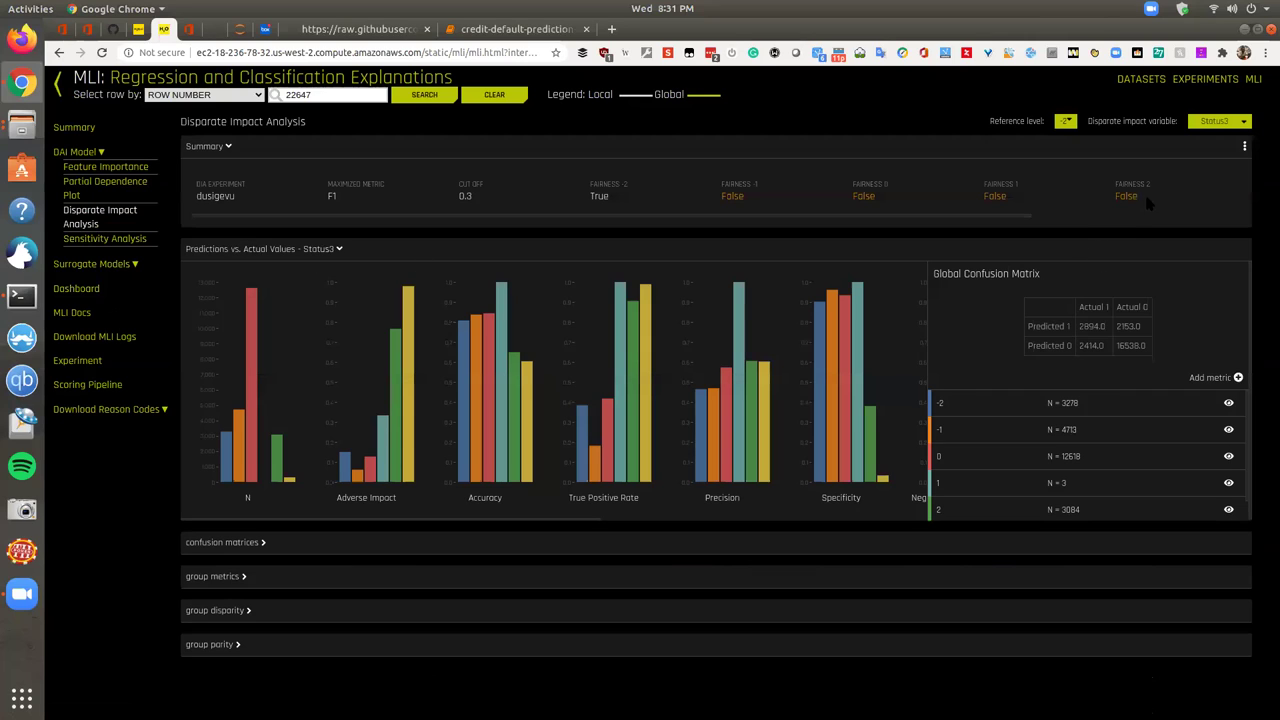
{"action": "left_click", "coordinate": [1222, 122]}
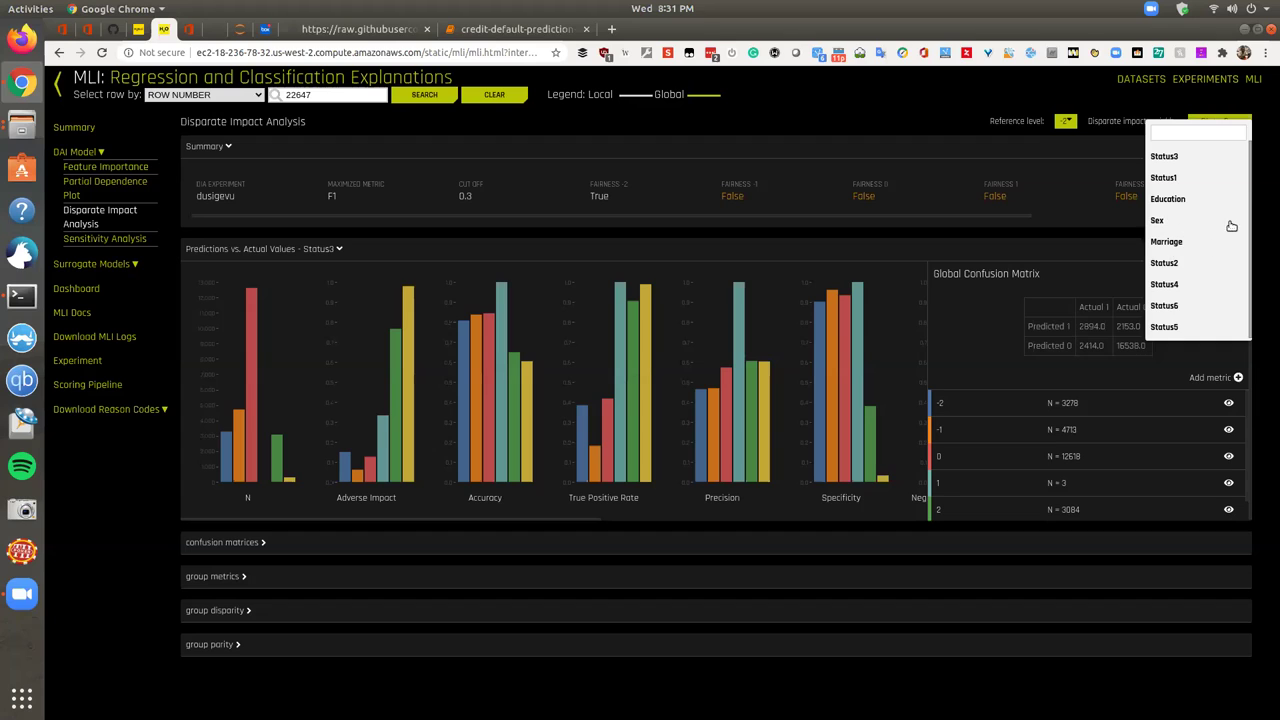
{"action": "left_click", "coordinate": [1180, 222]}
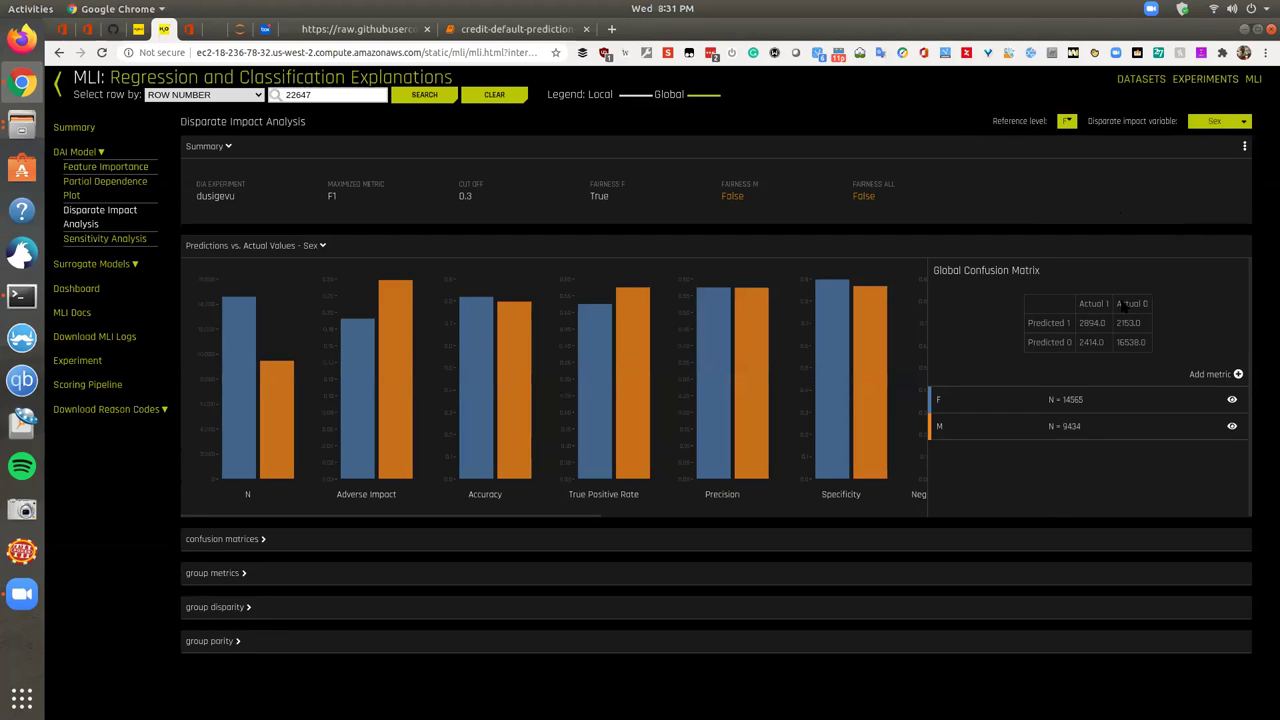
{"action": "mouse_move", "coordinate": [834, 344]}
Read the MLI tutorial's Task 3 on global Shapley values, then return to Disparate Impact Analysis.
{"action": "left_click", "coordinate": [213, 30]}
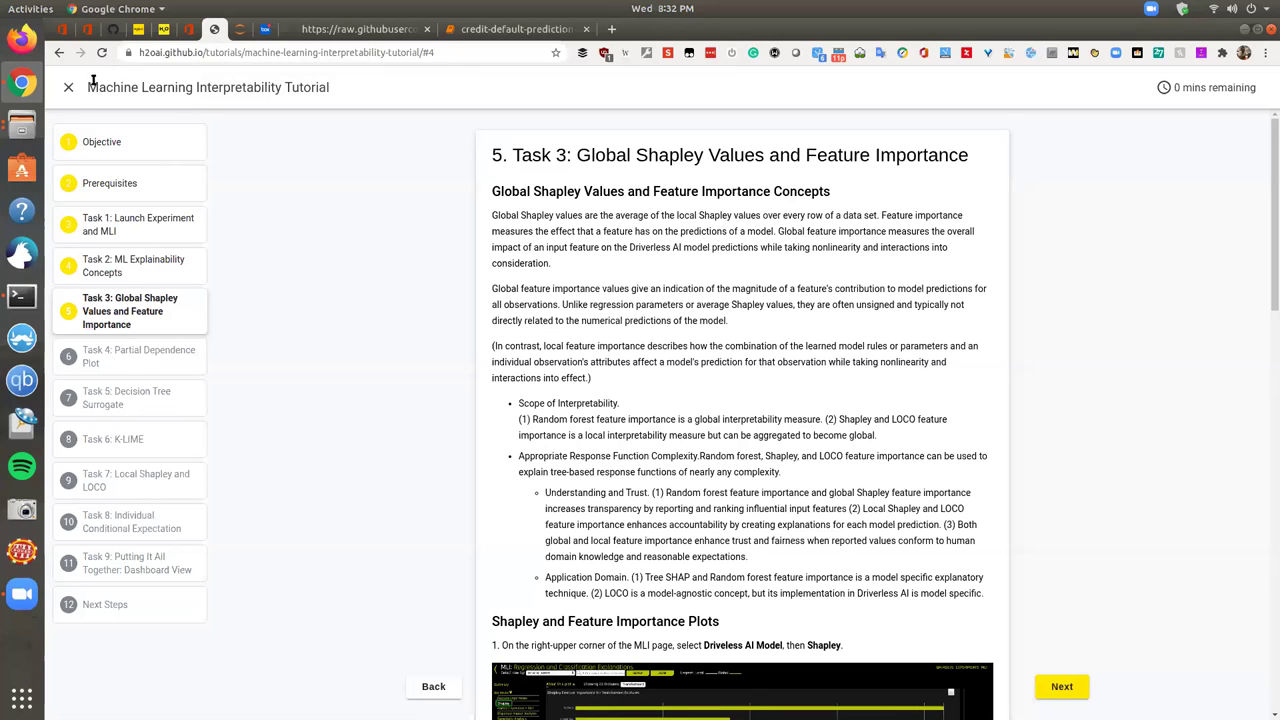
{"action": "scroll", "coordinate": [700, 508], "scroll_direction": "down", "scroll_amount": 4}
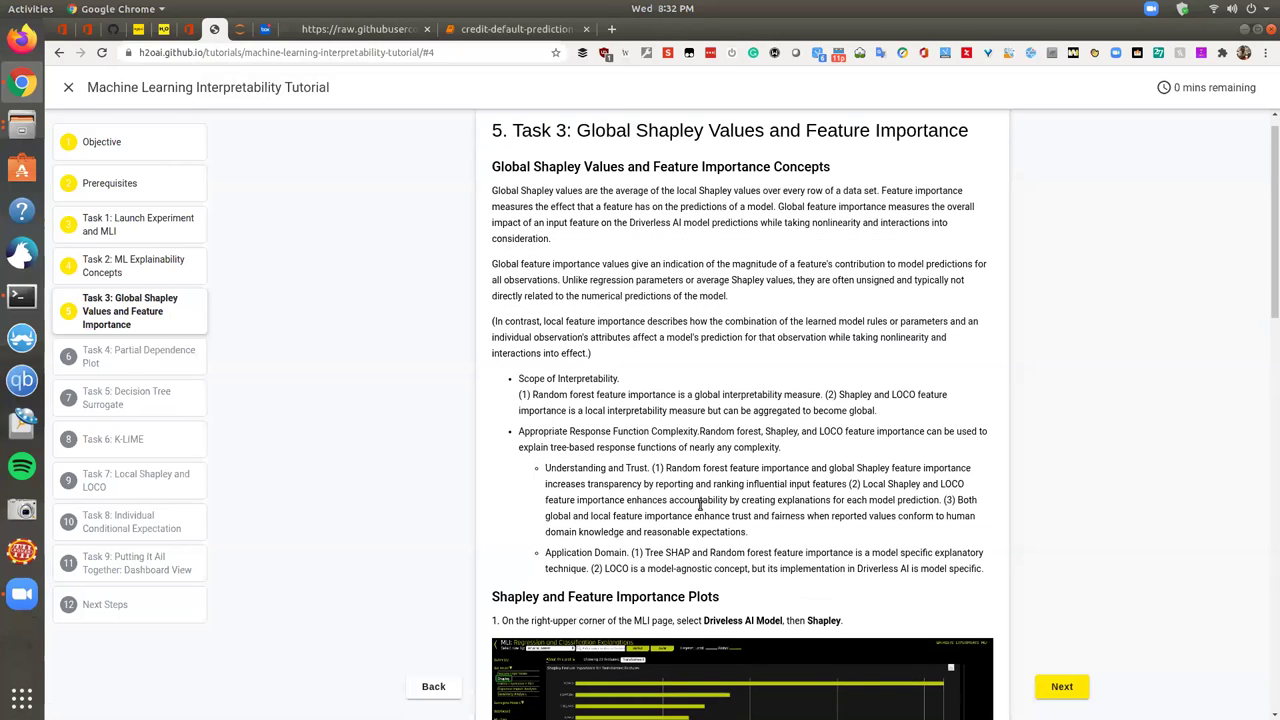
{"action": "scroll", "coordinate": [700, 510], "scroll_direction": "down", "scroll_amount": 12}
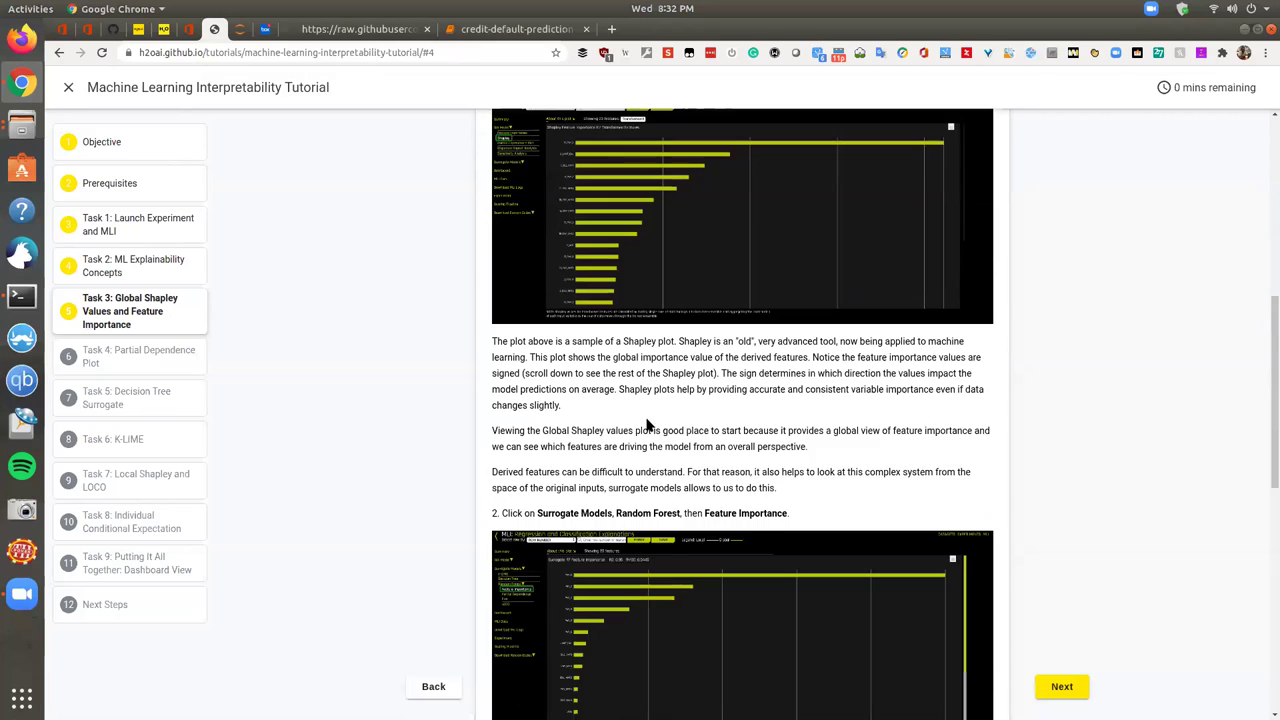
{"action": "scroll", "coordinate": [648, 425], "scroll_direction": "down", "scroll_amount": 4}
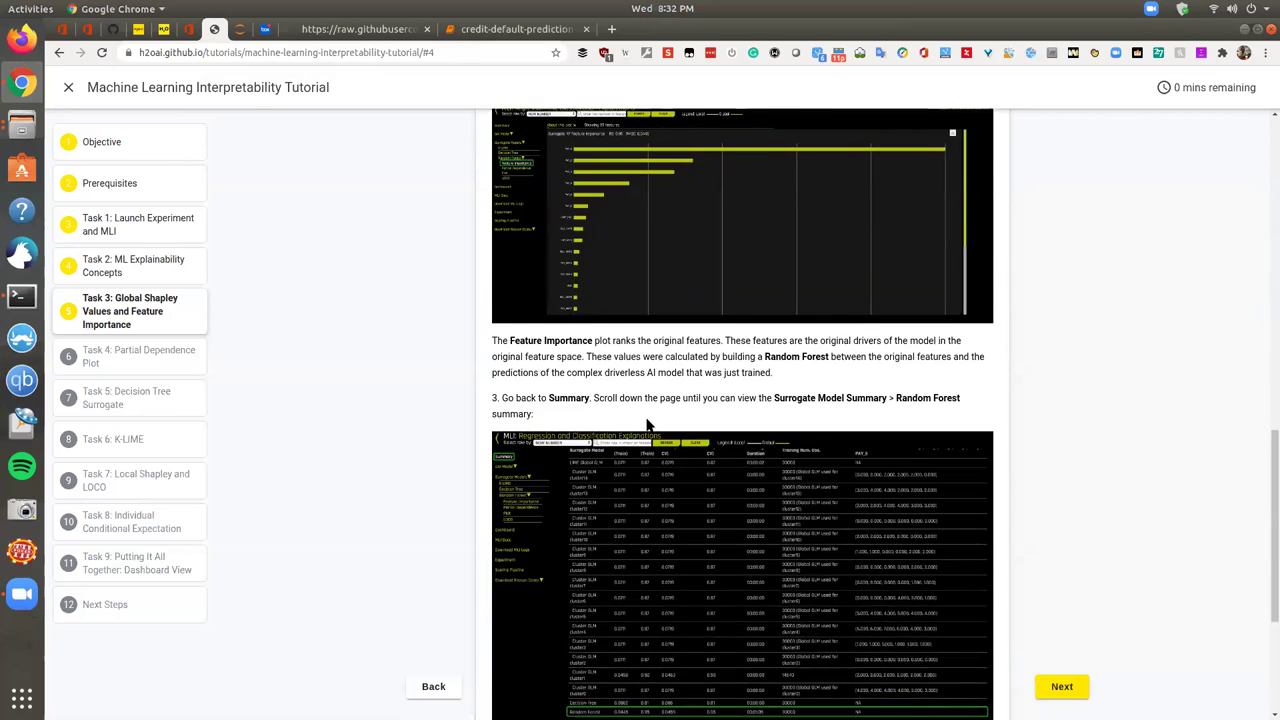
{"action": "scroll", "coordinate": [646, 423], "scroll_direction": "down", "scroll_amount": 6}
{"action": "left_click", "coordinate": [190, 30]}
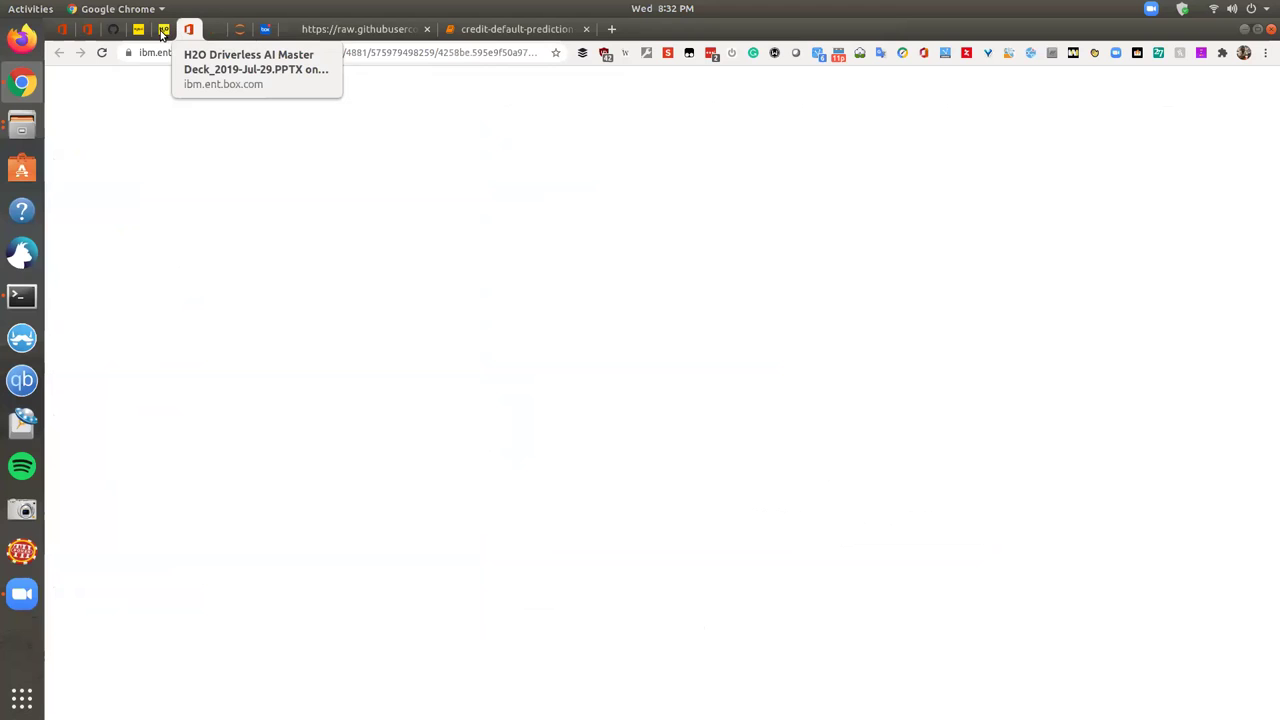
{"action": "key", "text": "ctrl+shift+Tab"}
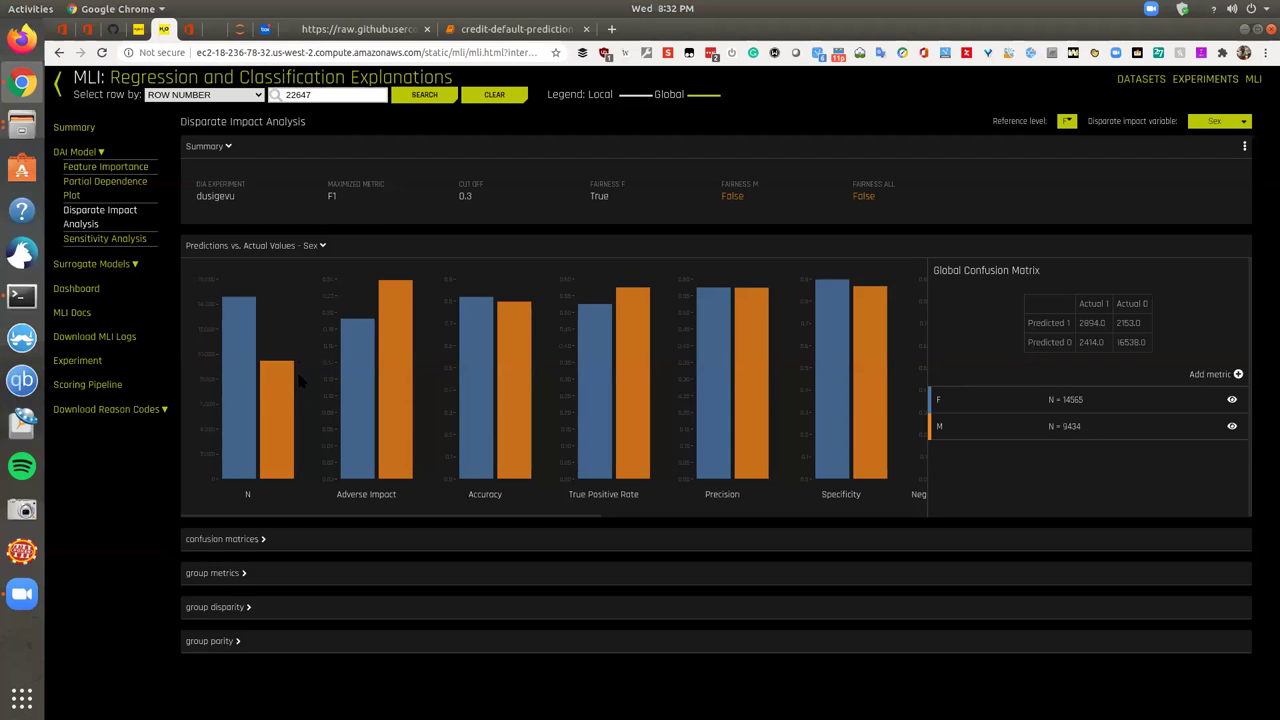
Expand the F and M confusion matrices, then open the Interpreted Models list.
{"action": "left_click", "coordinate": [266, 543]}
{"action": "scroll", "coordinate": [378, 571], "scroll_direction": "down", "scroll_amount": 2}
{"action": "scroll", "coordinate": [380, 572], "scroll_direction": "up", "scroll_amount": 2}
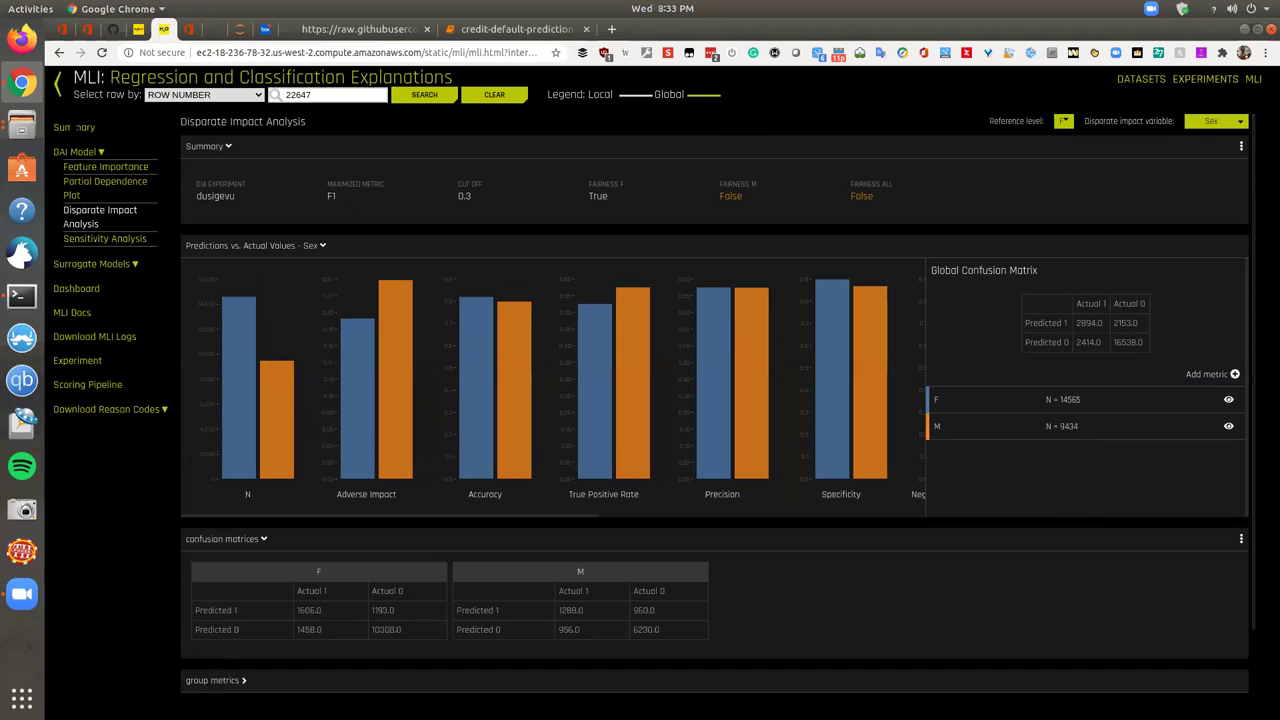
{"action": "left_click", "coordinate": [57, 80]}
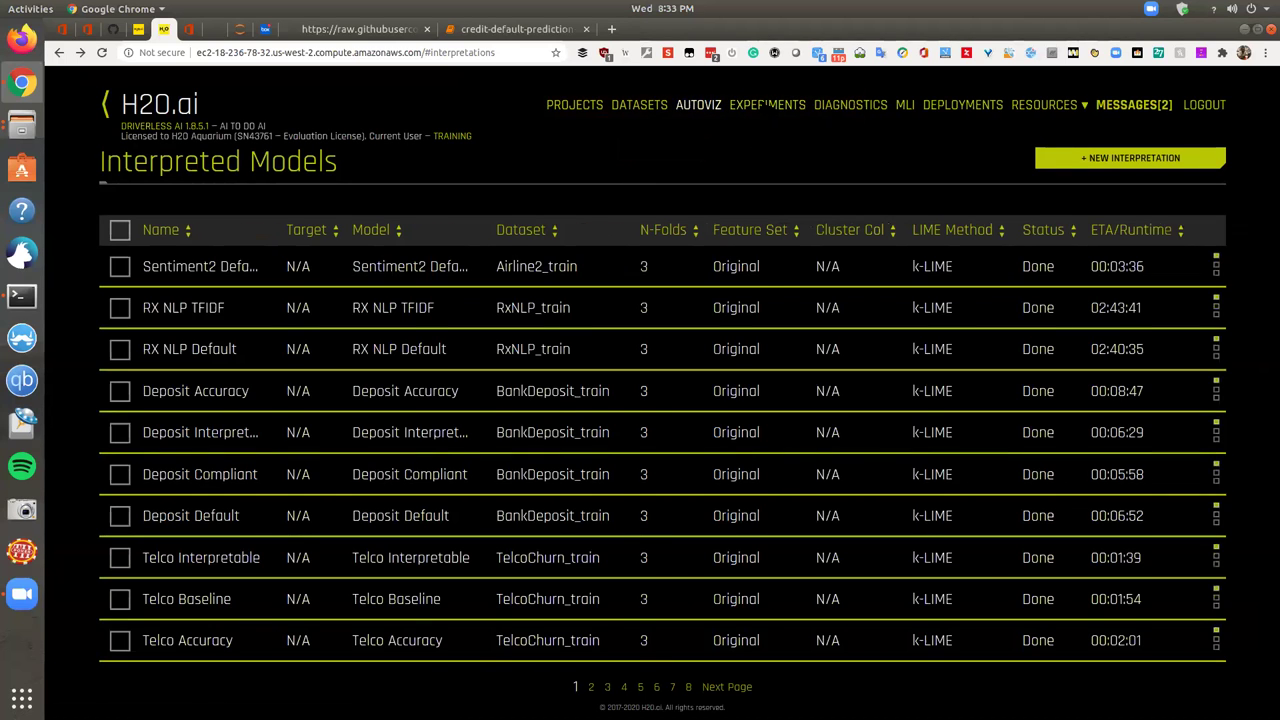
Open the Telco CatBoost experiment from page 2 of Experiments and view its Deploy options.
{"action": "left_click", "coordinate": [766, 104]}
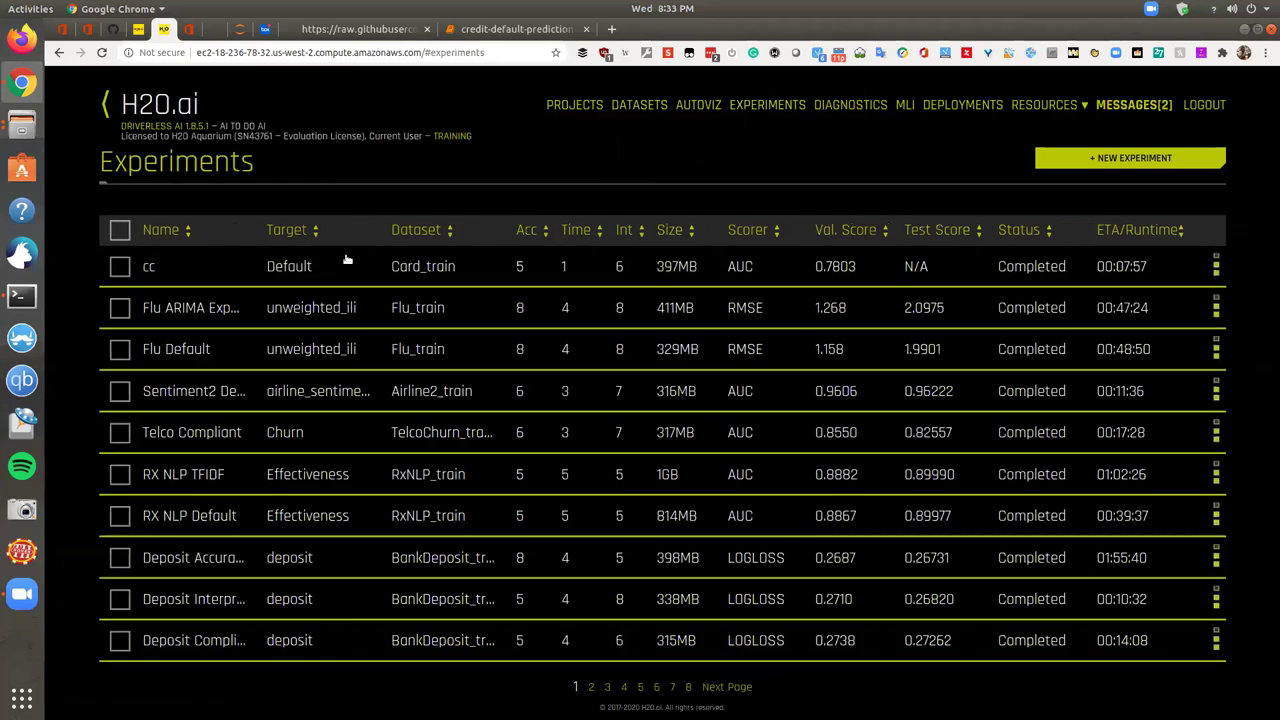
{"action": "left_click", "coordinate": [602, 644]}
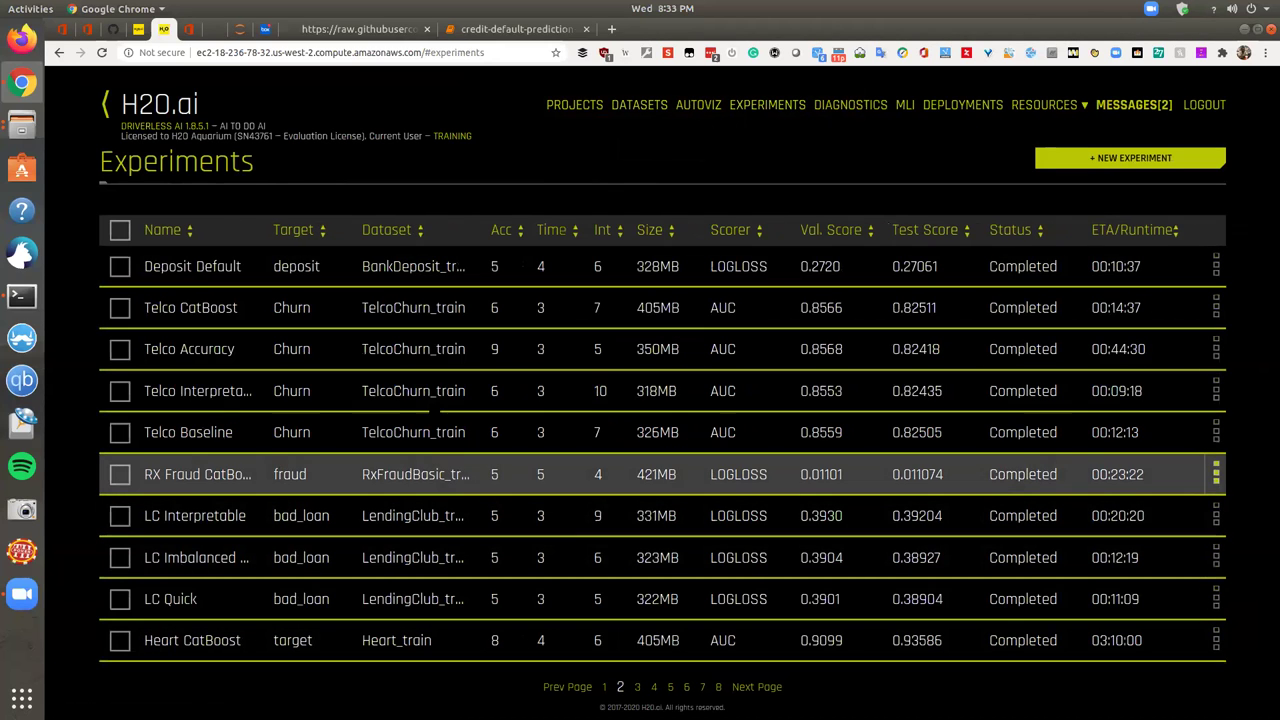
{"action": "left_click", "coordinate": [546, 309]}
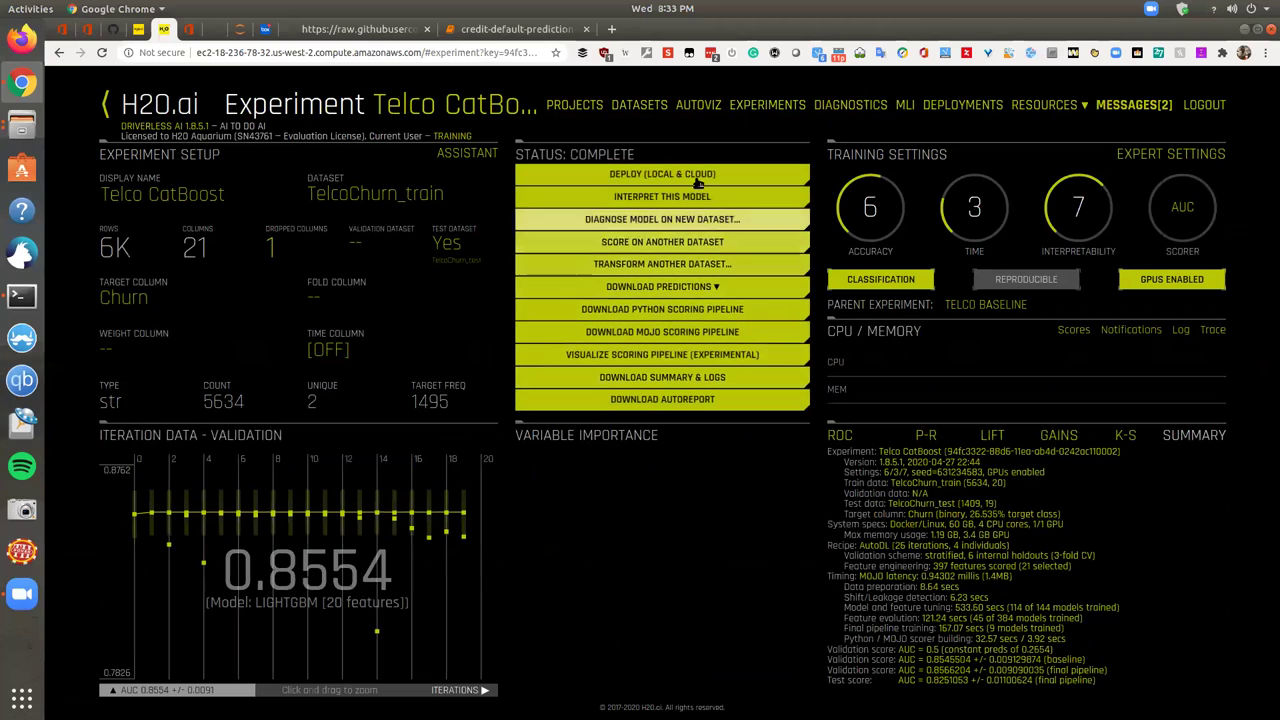
{"action": "left_click", "coordinate": [660, 174]}
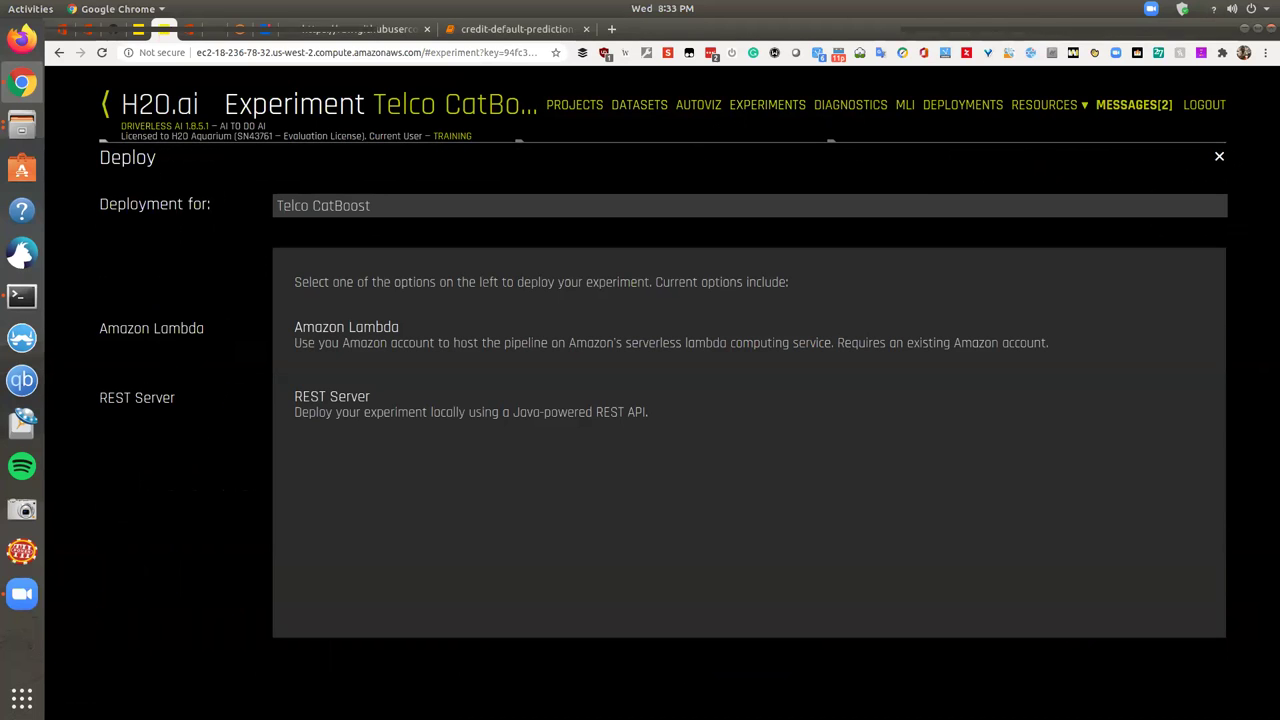
{"action": "left_click", "coordinate": [1219, 156]}
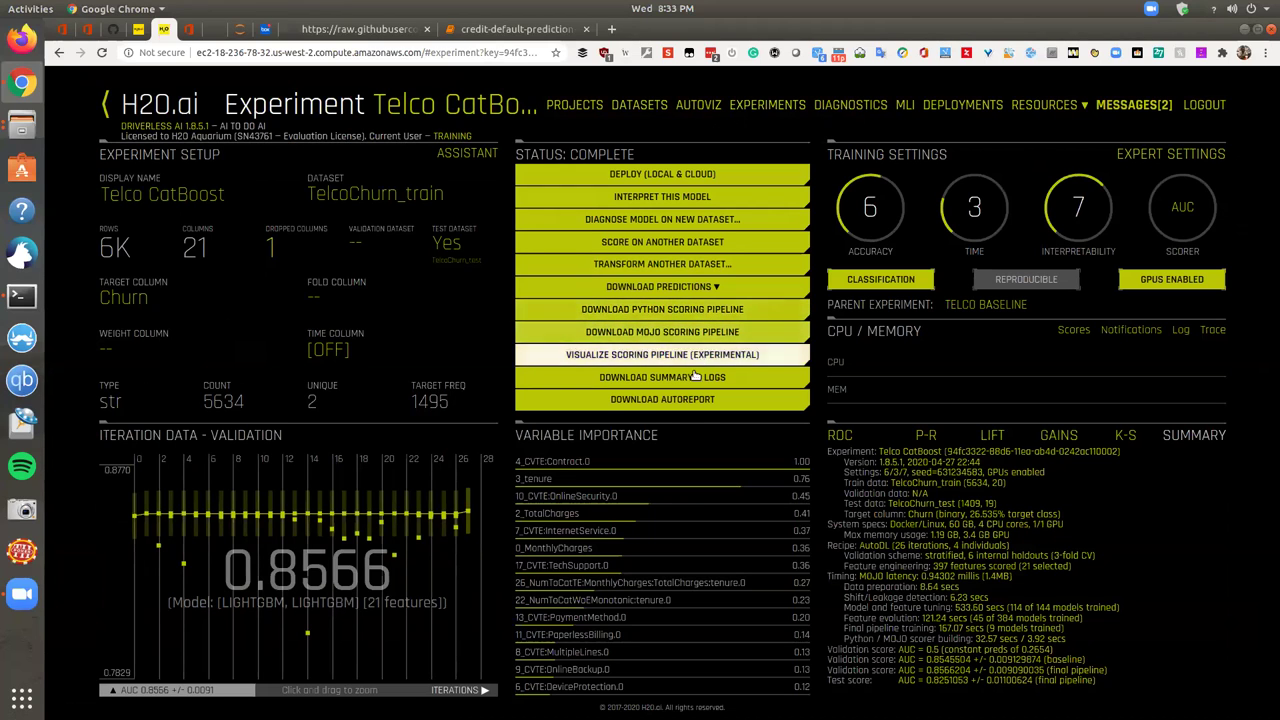
Download the Telco CatBoost autoreport .docx and open it in Writer.
{"action": "left_click", "coordinate": [682, 401]}
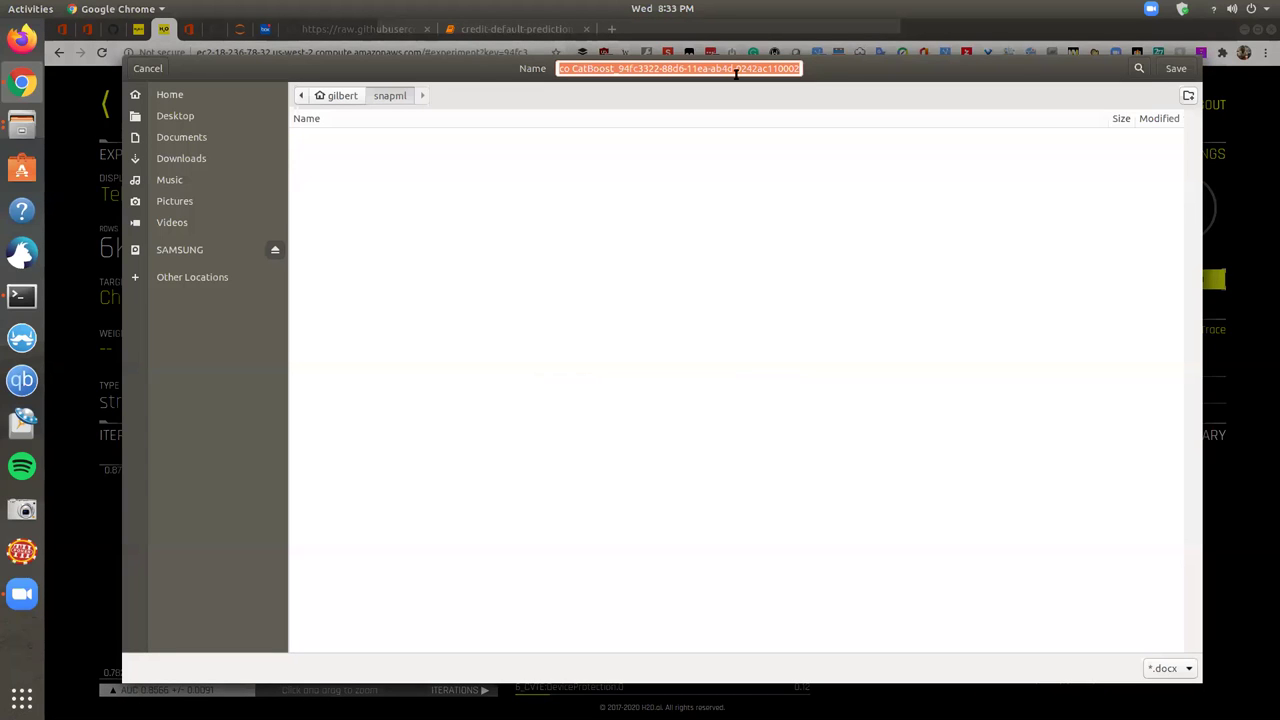
{"action": "left_click", "coordinate": [1176, 70]}
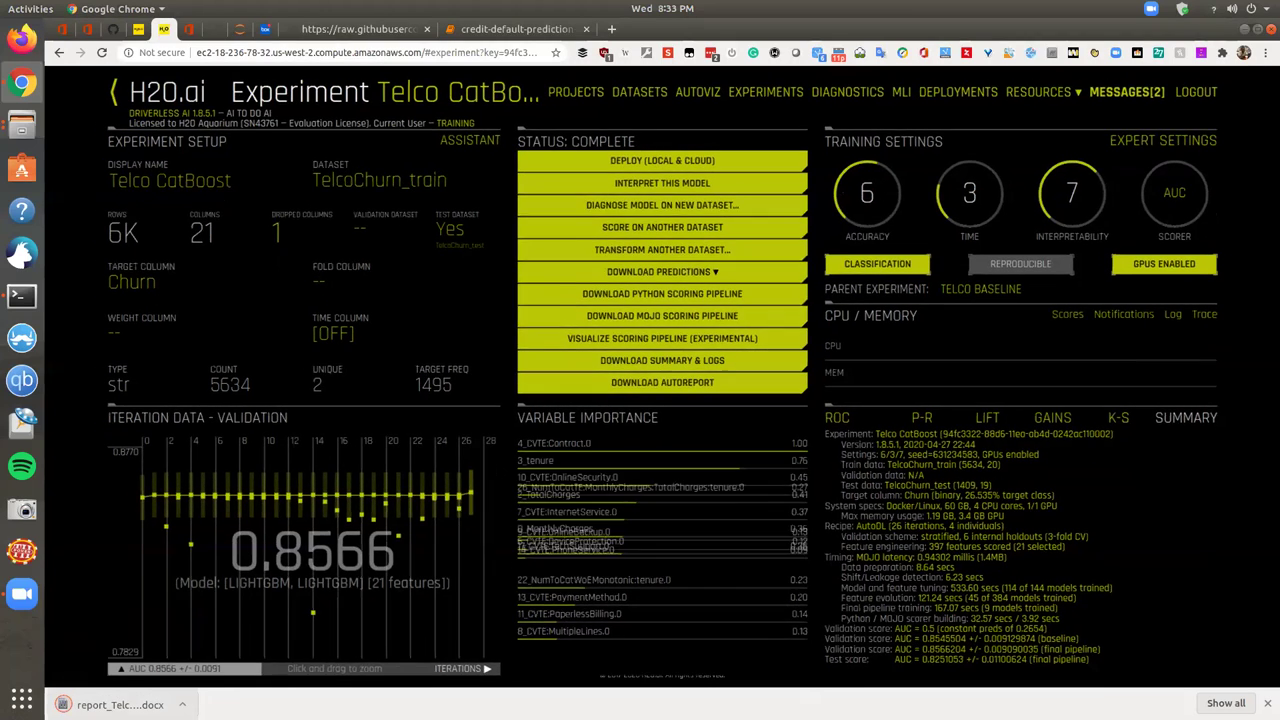
{"action": "left_click", "coordinate": [110, 704]}
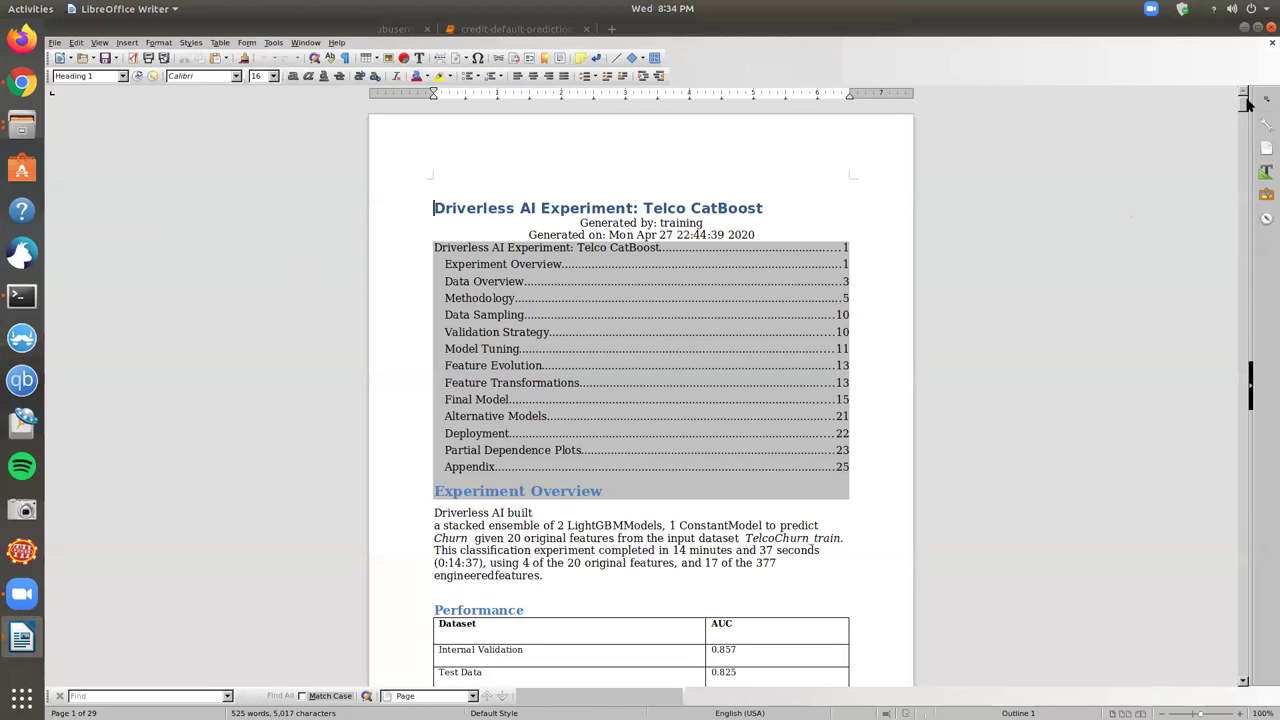
Review the autoreport's Appendix parameters and test confusion matrices (21% No, 34% Yes errors).
{"action": "left_click_drag", "start_coordinate": [1247, 104], "coordinate": [1271, 564]}
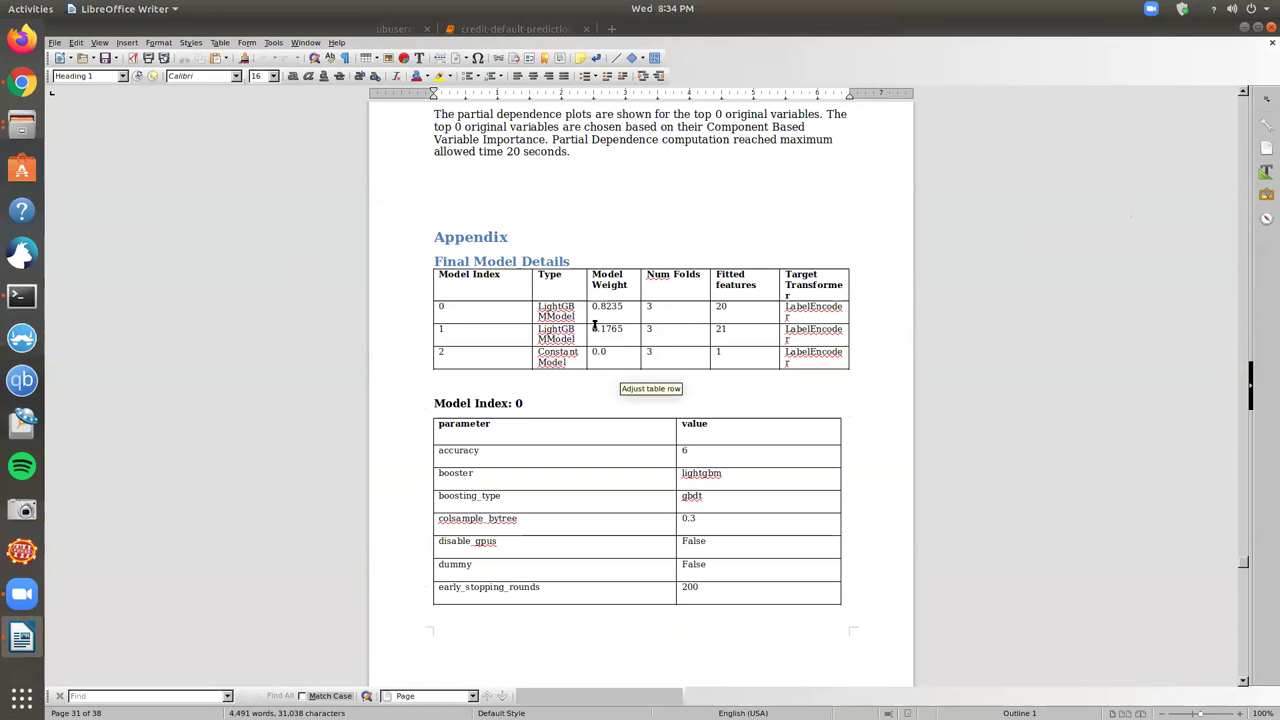
{"action": "scroll", "coordinate": [971, 343], "scroll_direction": "up", "scroll_amount": 4}
{"action": "scroll", "coordinate": [971, 343], "scroll_direction": "down", "scroll_amount": 18}
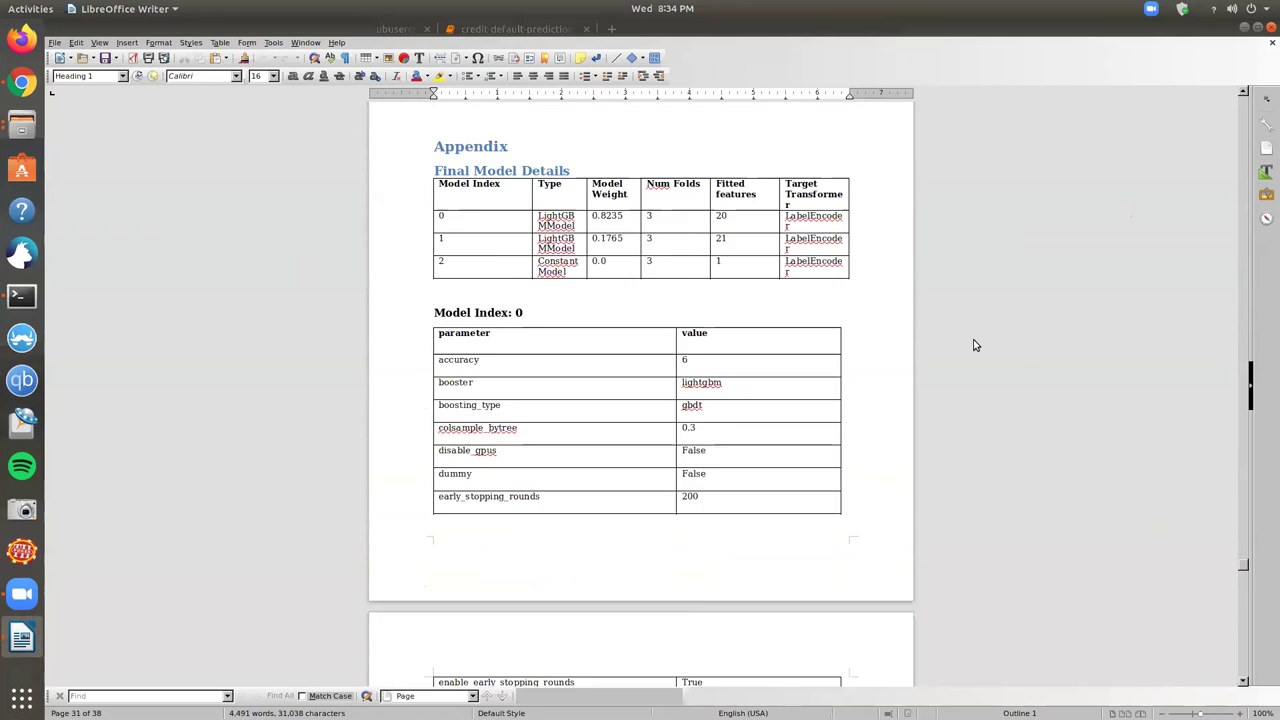
{"action": "scroll", "coordinate": [975, 345], "scroll_direction": "down", "scroll_amount": 8}
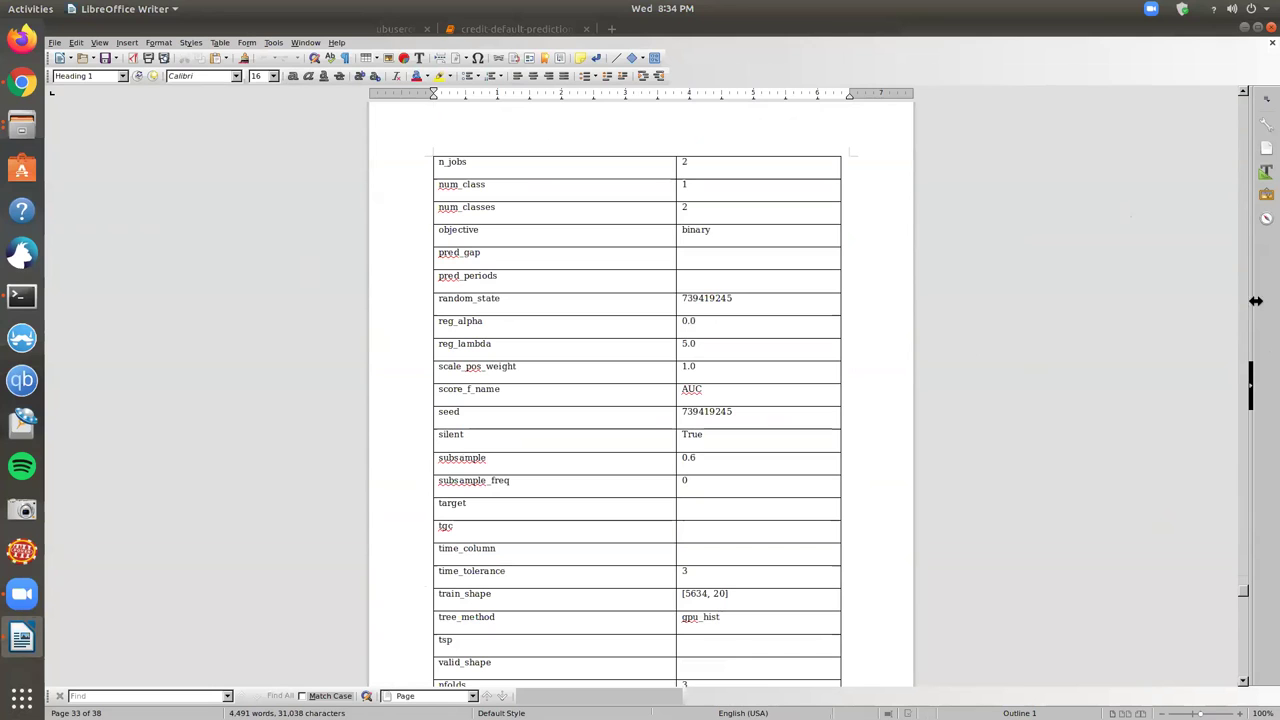
{"action": "scroll", "coordinate": [1245, 590], "scroll_direction": "down", "scroll_amount": 20}
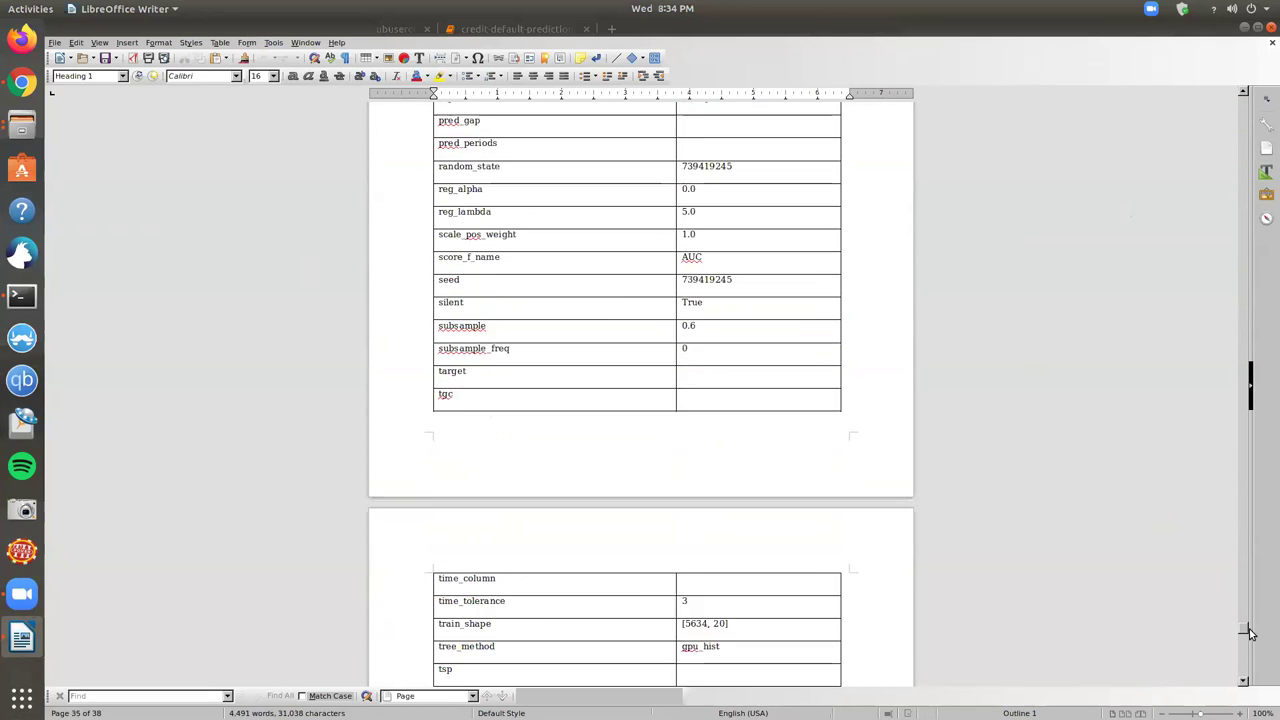
{"action": "left_click_drag", "start_coordinate": [1257, 663], "coordinate": [1247, 445]}
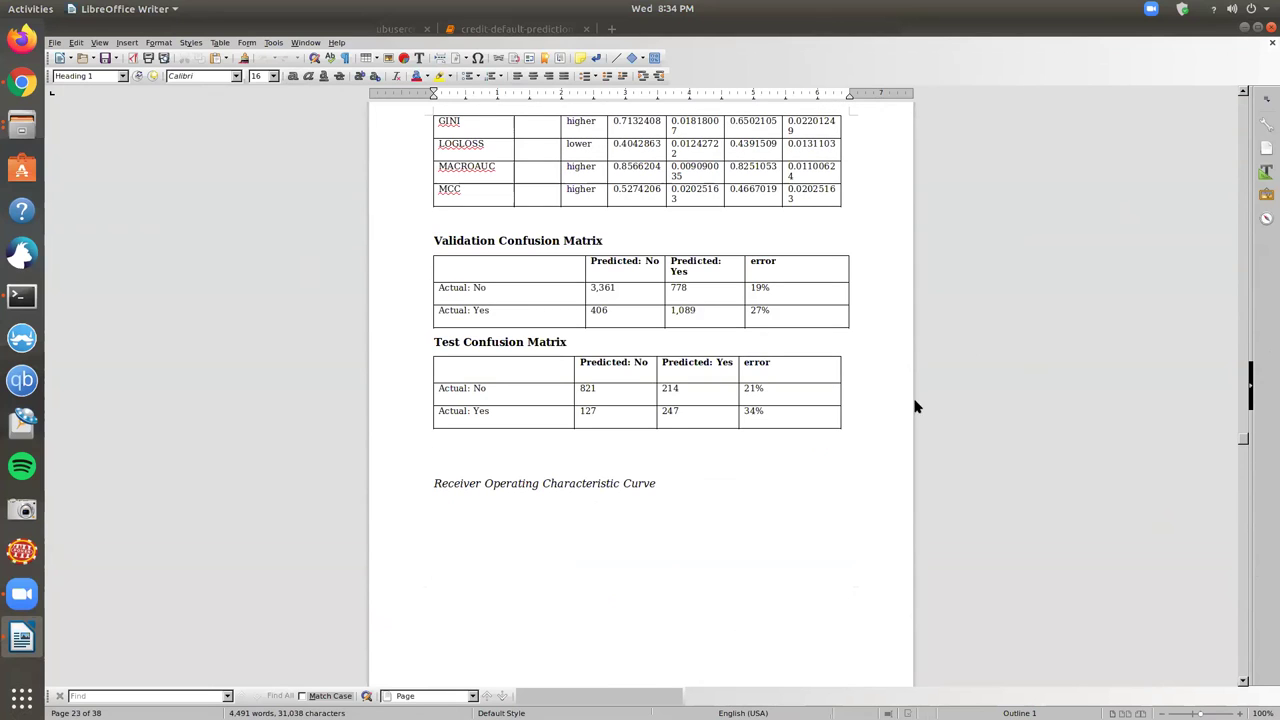
{"action": "scroll", "coordinate": [568, 335], "scroll_direction": "up", "scroll_amount": 2}
{"action": "scroll", "coordinate": [583, 401], "scroll_direction": "up", "scroll_amount": 7}
{"action": "scroll", "coordinate": [598, 408], "scroll_direction": "down", "scroll_amount": 7}
{"action": "scroll", "coordinate": [467, 432], "scroll_direction": "up", "scroll_amount": 3}
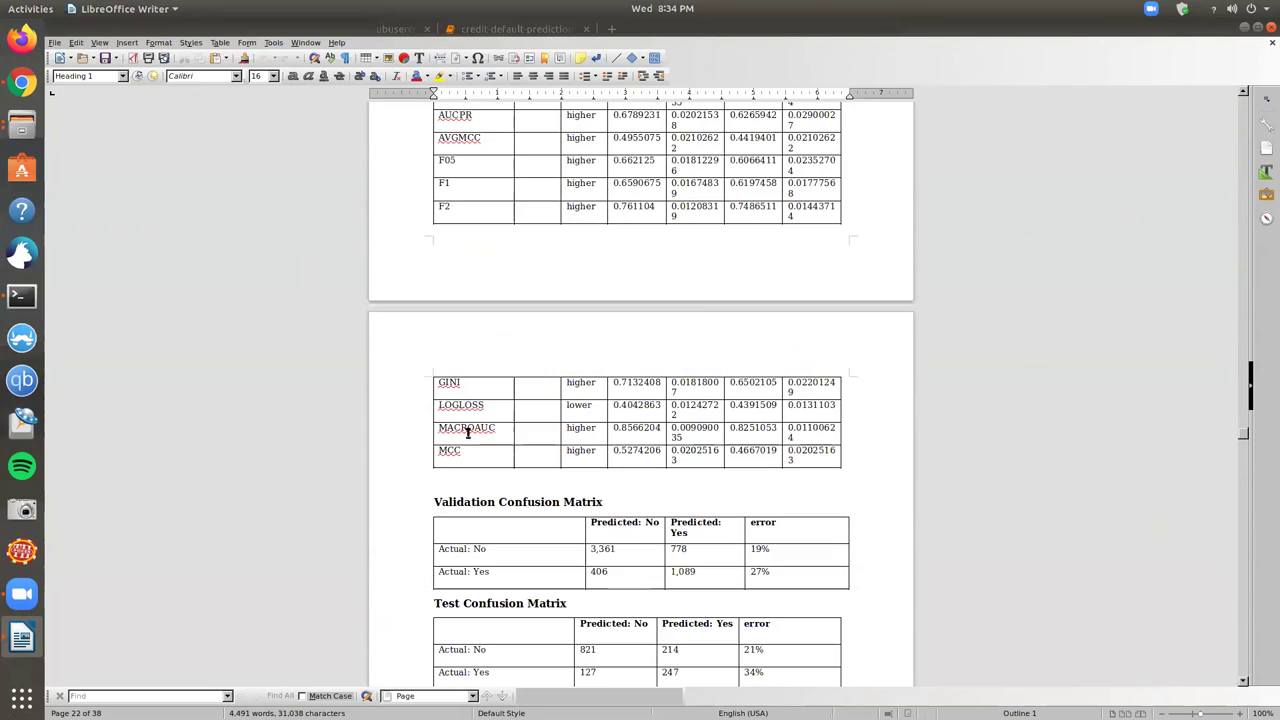
{"action": "scroll", "coordinate": [467, 432], "scroll_direction": "up", "scroll_amount": 4}
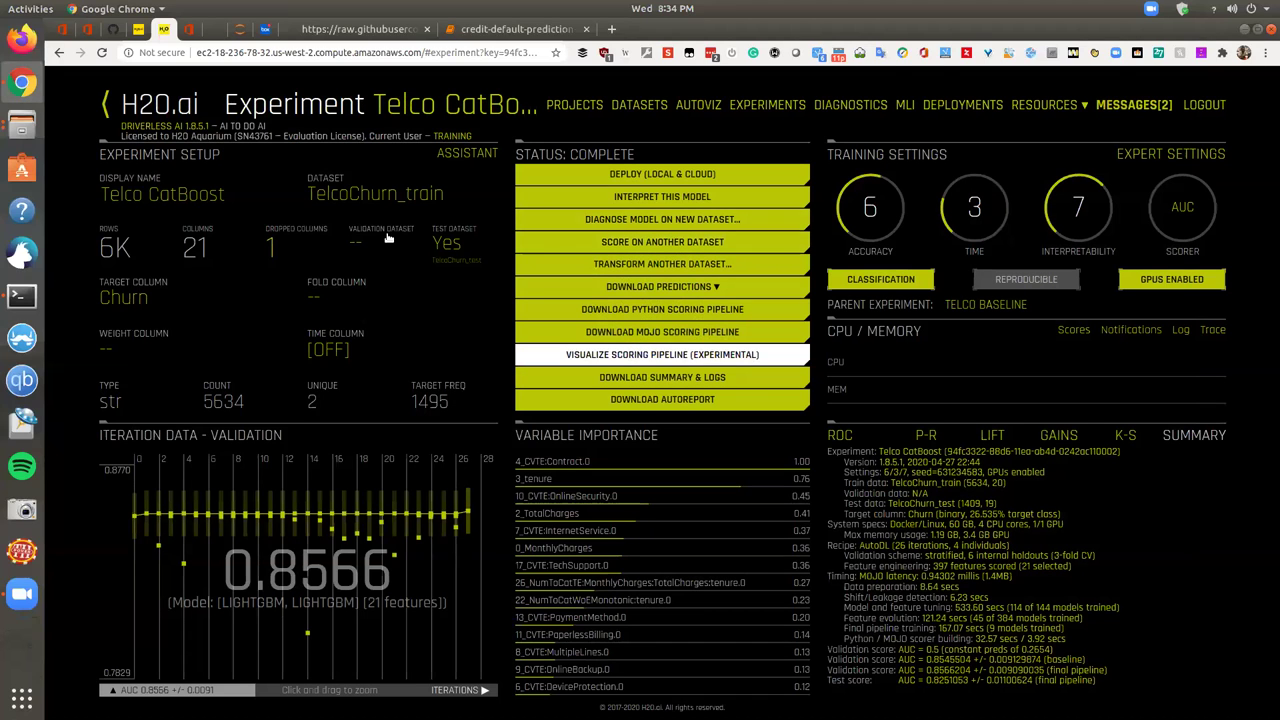
Present slide 16, Credit Card Result, of the meetup deck full screen.
{"action": "left_click", "coordinate": [87, 35]}
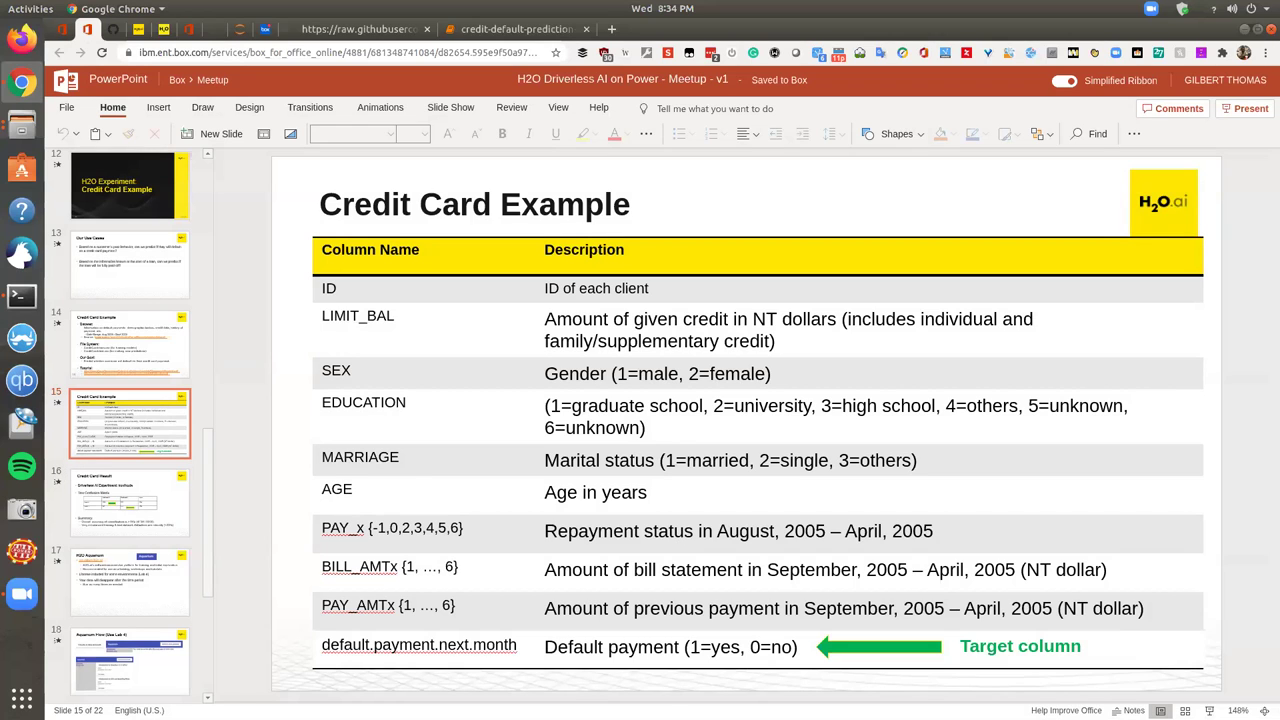
{"action": "left_click", "coordinate": [158, 497]}
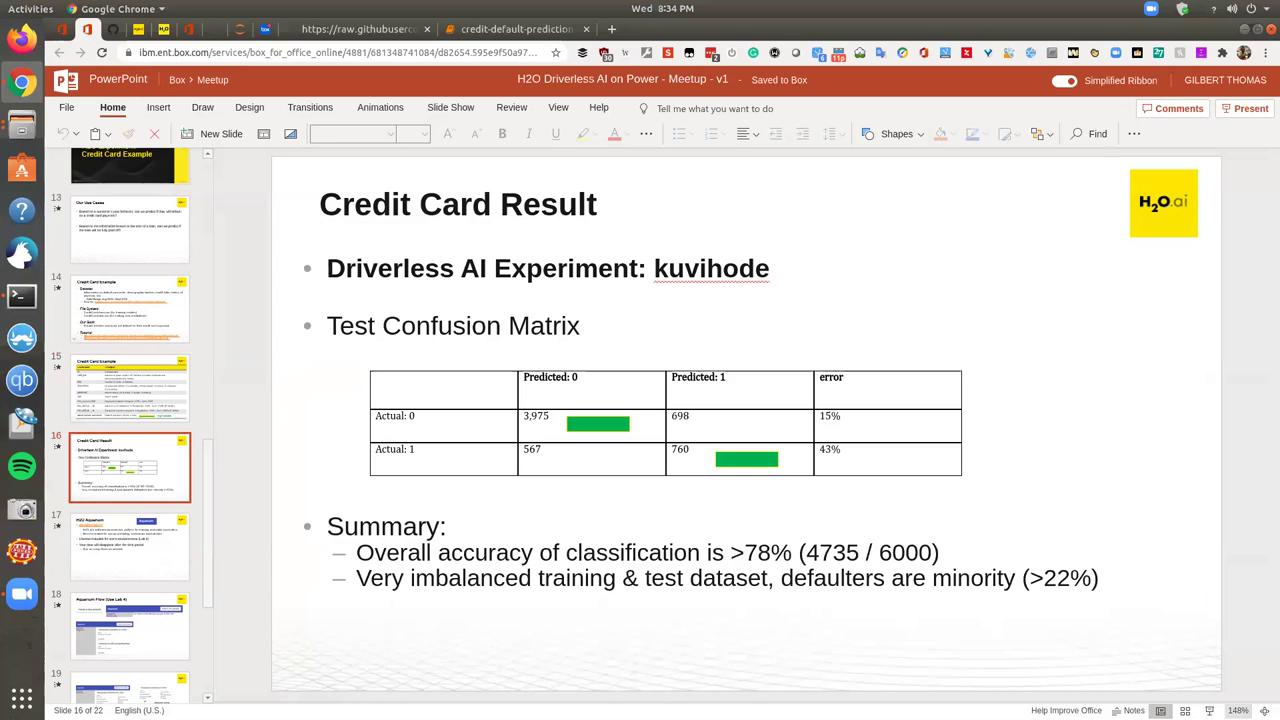
{"action": "left_click", "coordinate": [1209, 710]}
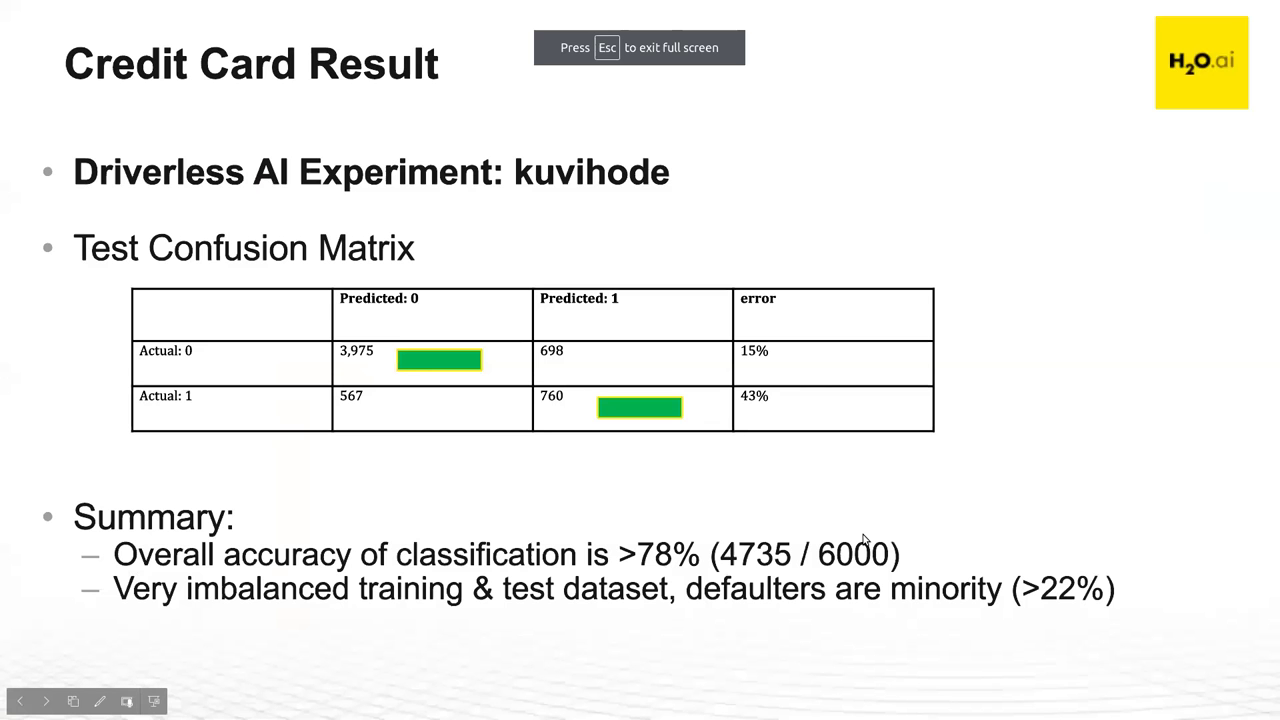